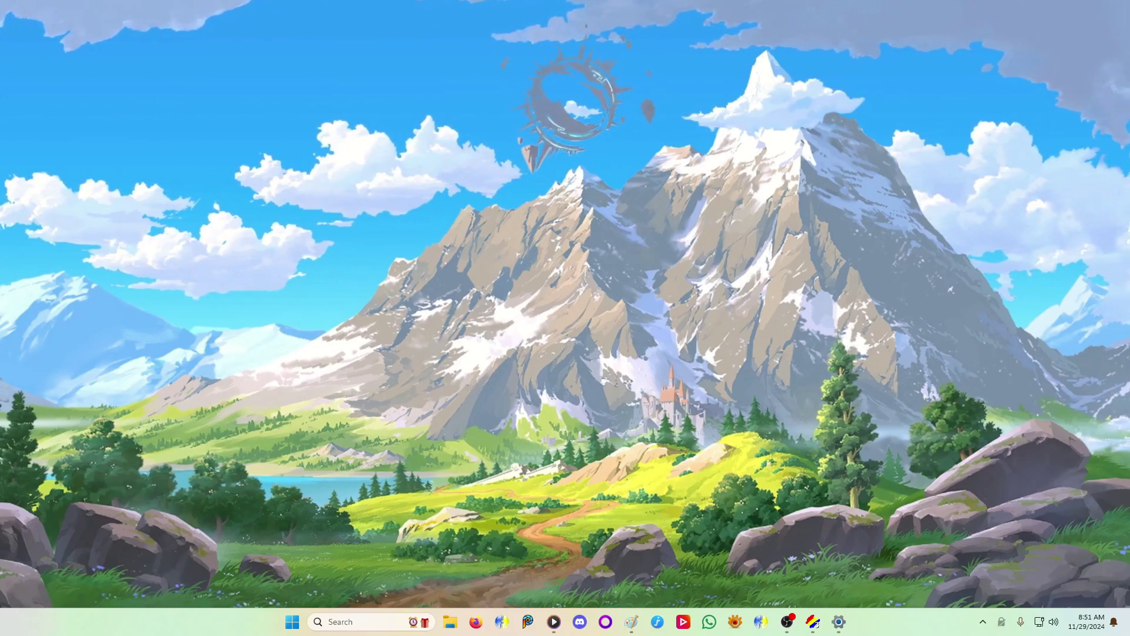
- Switch to IDraw3 and copy the lower parts of the two jumping punch sprites into the empty area beside the fourth sprite row
{"action": "left_click", "coordinate": [813, 622]}
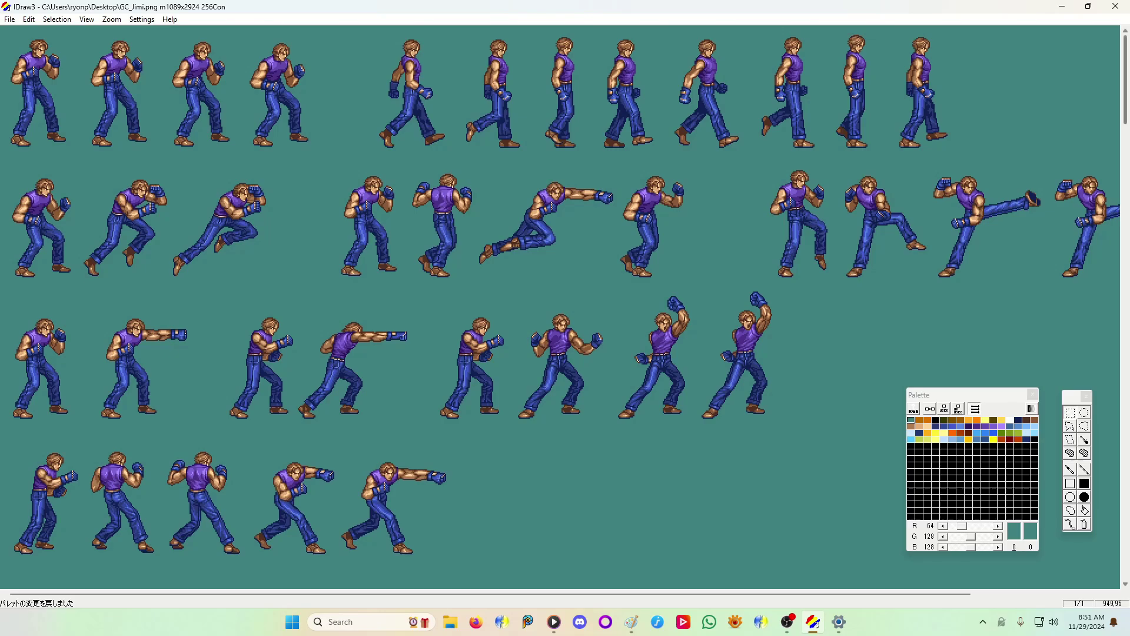
{"action": "scroll", "coordinate": [1124, 79], "scroll_direction": "down", "scroll_amount": 8}
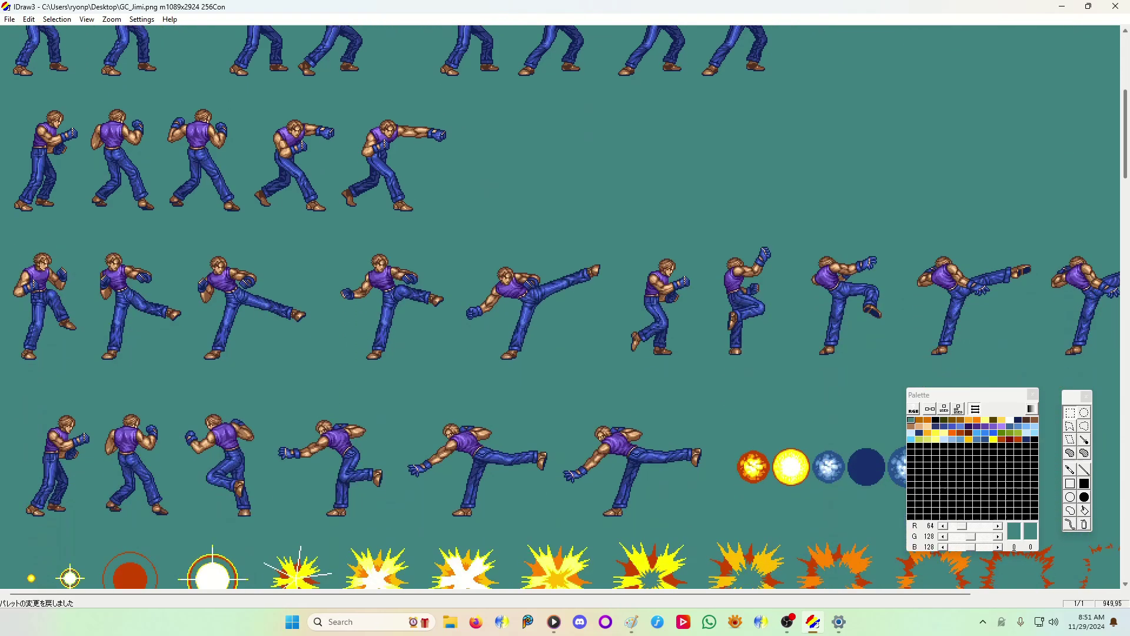
{"action": "scroll", "coordinate": [1125, 177], "scroll_direction": "down", "scroll_amount": 7}
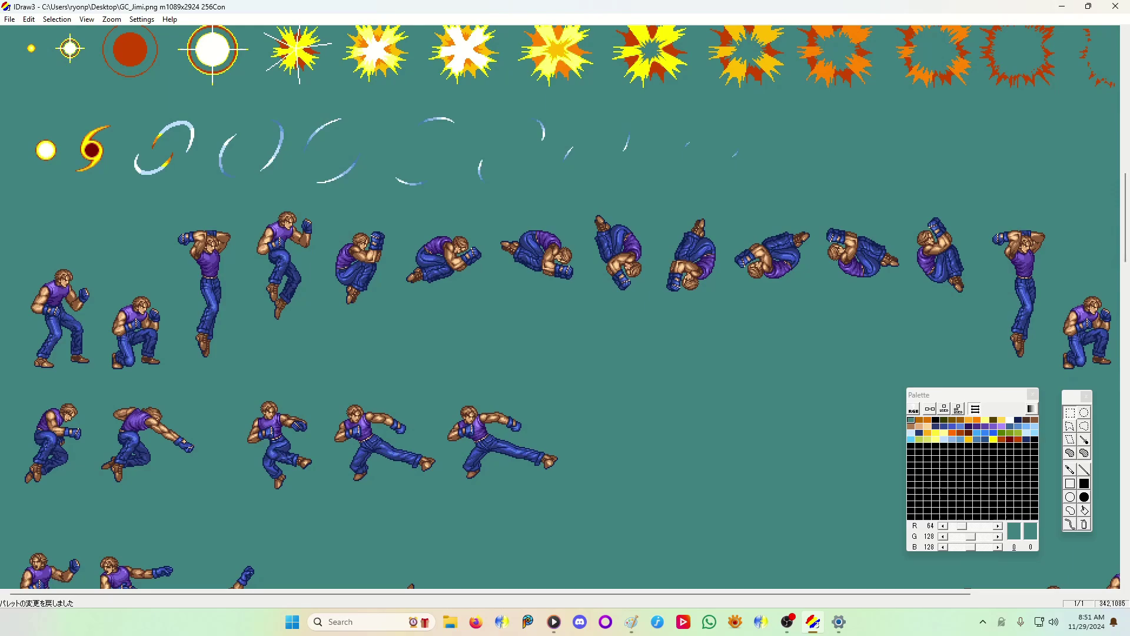
{"action": "left_click_drag", "start_coordinate": [19, 392], "coordinate": [204, 487]}
{"action": "left_click_drag", "start_coordinate": [236, 388], "coordinate": [586, 489]}
{"action": "left_click", "coordinate": [404, 516]}
{"action": "left_click_drag", "start_coordinate": [163, 490], "coordinate": [12, 422]}
{"action": "scroll", "coordinate": [565, 307], "scroll_direction": "up", "scroll_amount": 10}
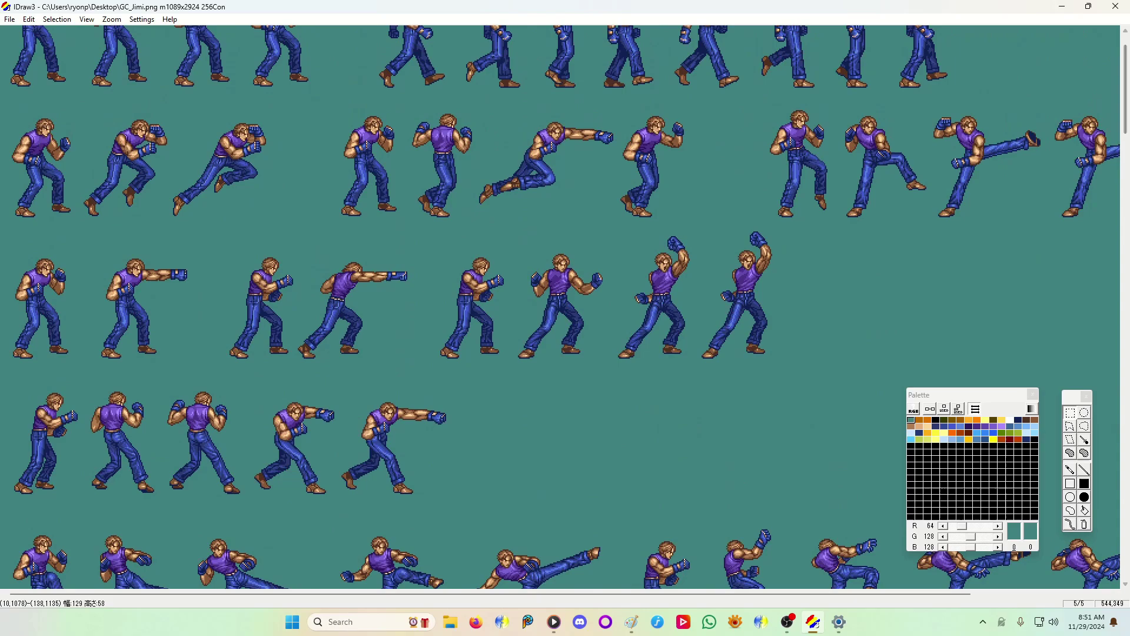
{"action": "key", "text": "ctrl+v"}
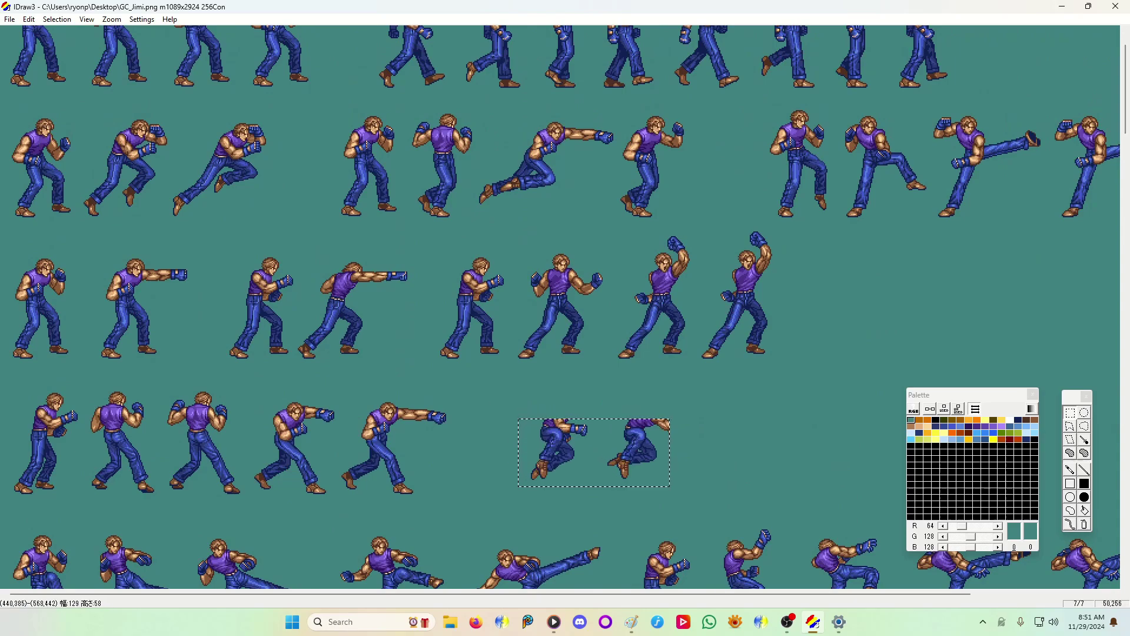
- Copy the upper bodies of the first four third-row punch sprites into the empty area beyond the uppercut sprites
{"action": "left_click_drag", "start_coordinate": [11, 242], "coordinate": [421, 310]}
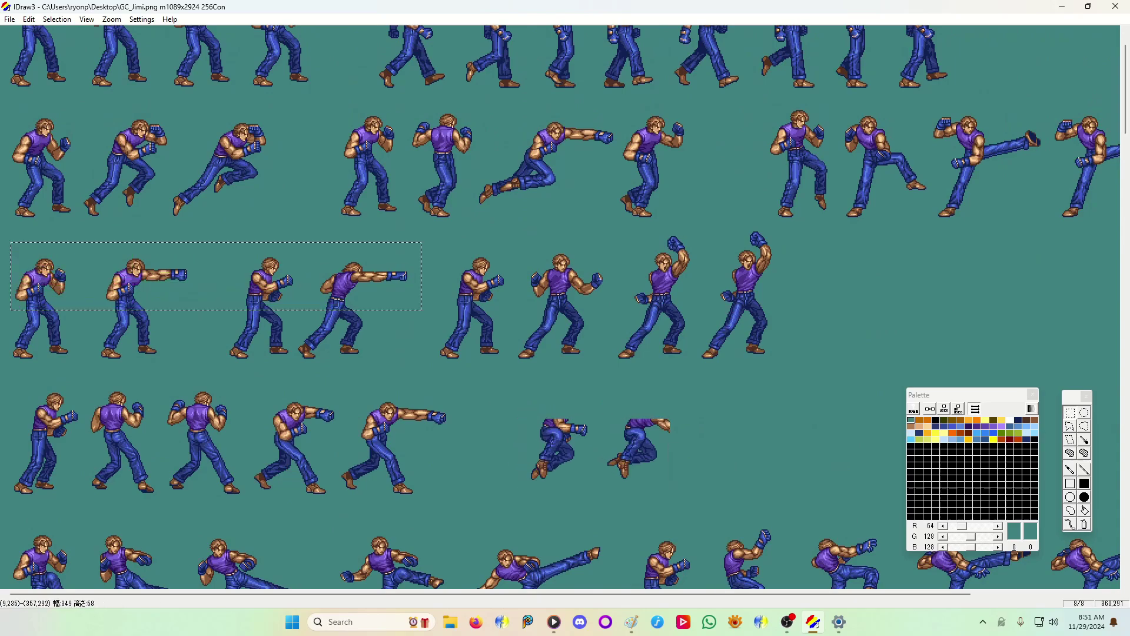
{"action": "left_click_drag", "start_coordinate": [415, 594], "coordinate": [554, 594]}
{"action": "key", "text": "ctrl+v"}
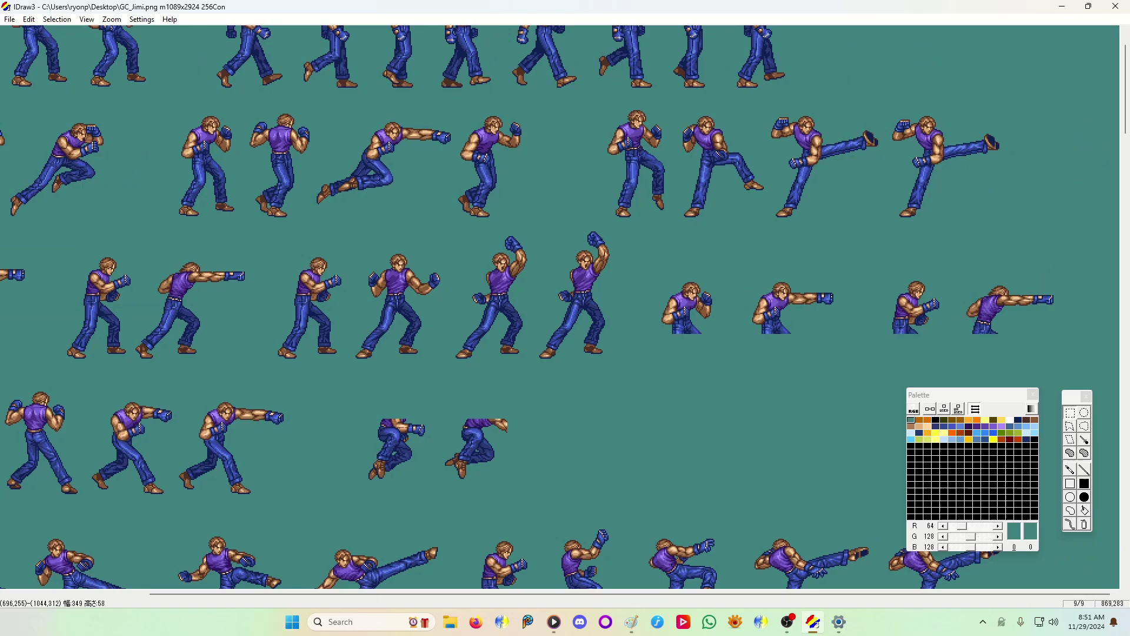
- Move the pasted jumping leg pieces to just below the four pasted punch torsos and clear the selection
{"action": "left_click_drag", "start_coordinate": [535, 401], "coordinate": [322, 492]}
{"action": "left_click_drag", "start_coordinate": [428, 447], "coordinate": [827, 399]}
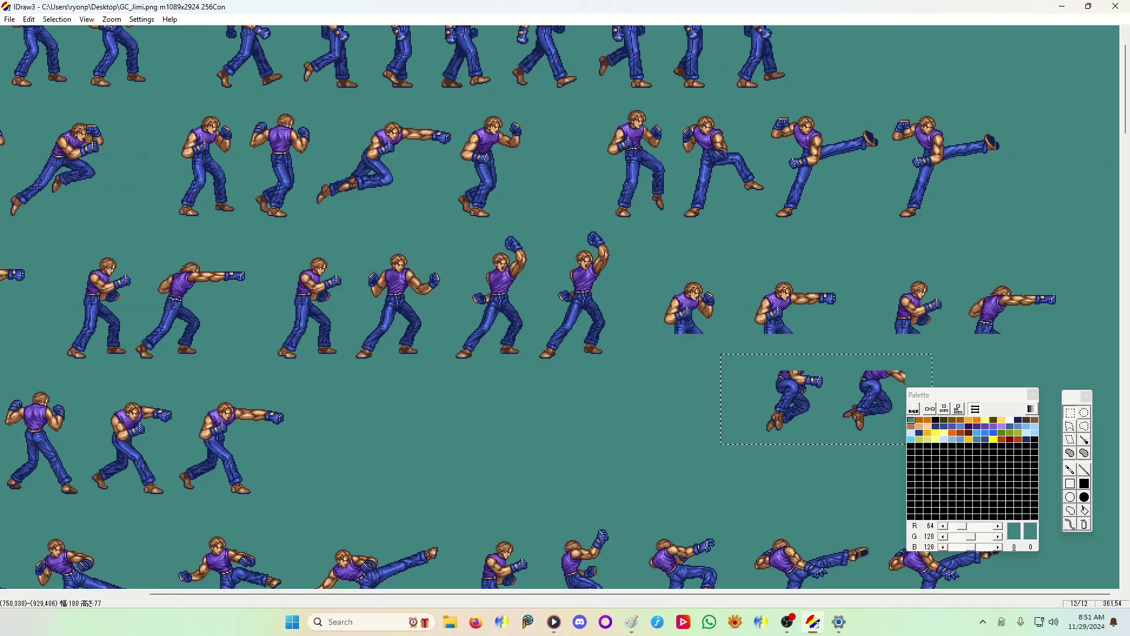
{"action": "left_click", "coordinate": [111, 19]}
{"action": "left_click", "coordinate": [131, 59]}
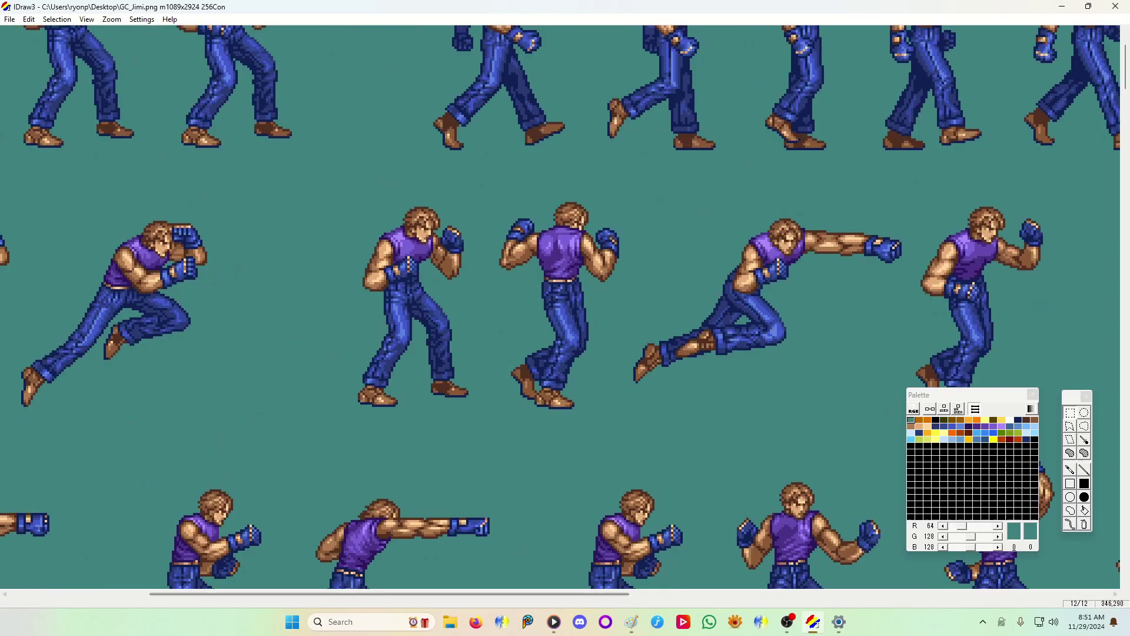
{"action": "left_click_drag", "start_coordinate": [487, 594], "coordinate": [968, 594]}
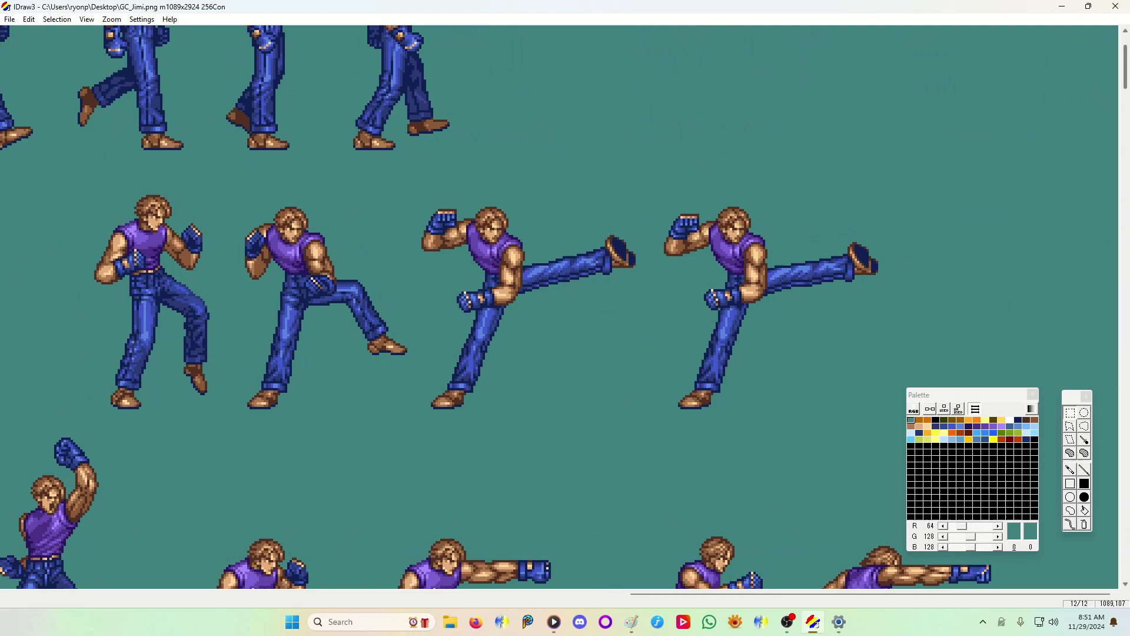
{"action": "left_click_drag", "start_coordinate": [1125, 67], "coordinate": [1125, 98]}
{"action": "right_click", "coordinate": [623, 312]}
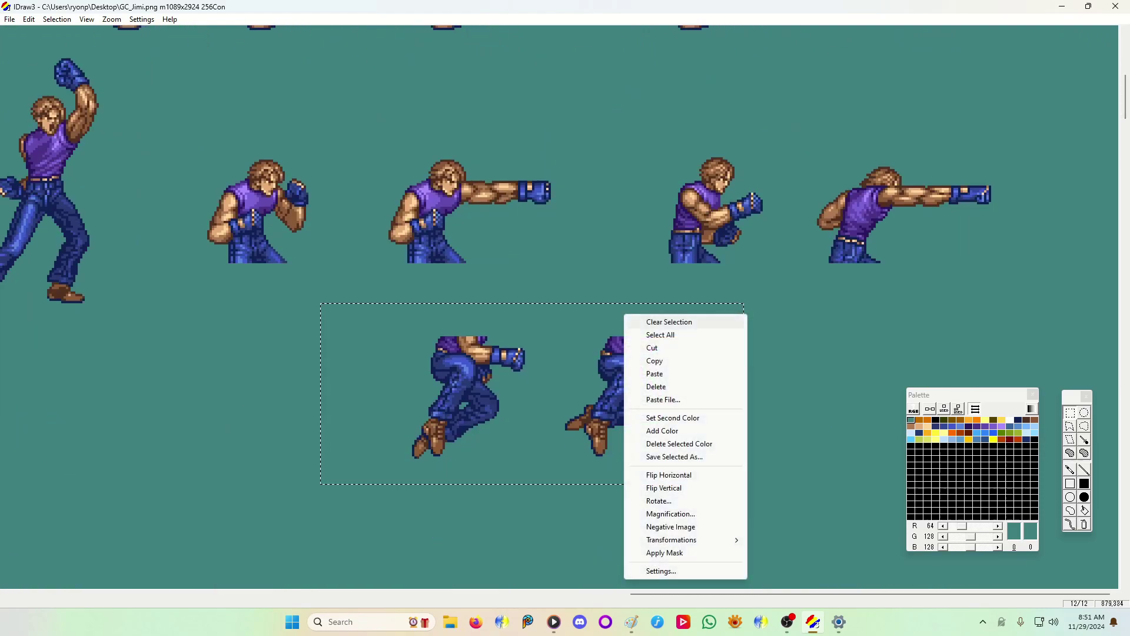
{"action": "left_click", "coordinate": [663, 322]}
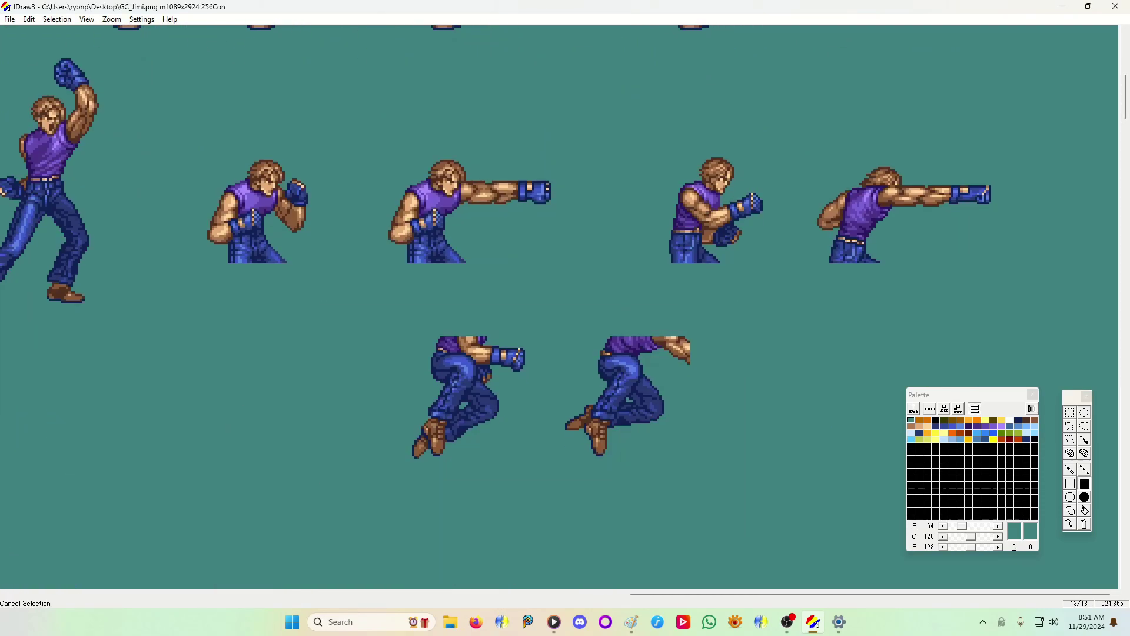
- Erase the leftover torso and arm pixels from the second pair of jumping legs using the background colour
{"action": "mouse_move", "coordinate": [618, 353]}
{"action": "left_mouse_down"}
{"action": "mouse_move", "coordinate": [691, 335]}
{"action": "mouse_move", "coordinate": [639, 354]}
{"action": "left_mouse_up"}
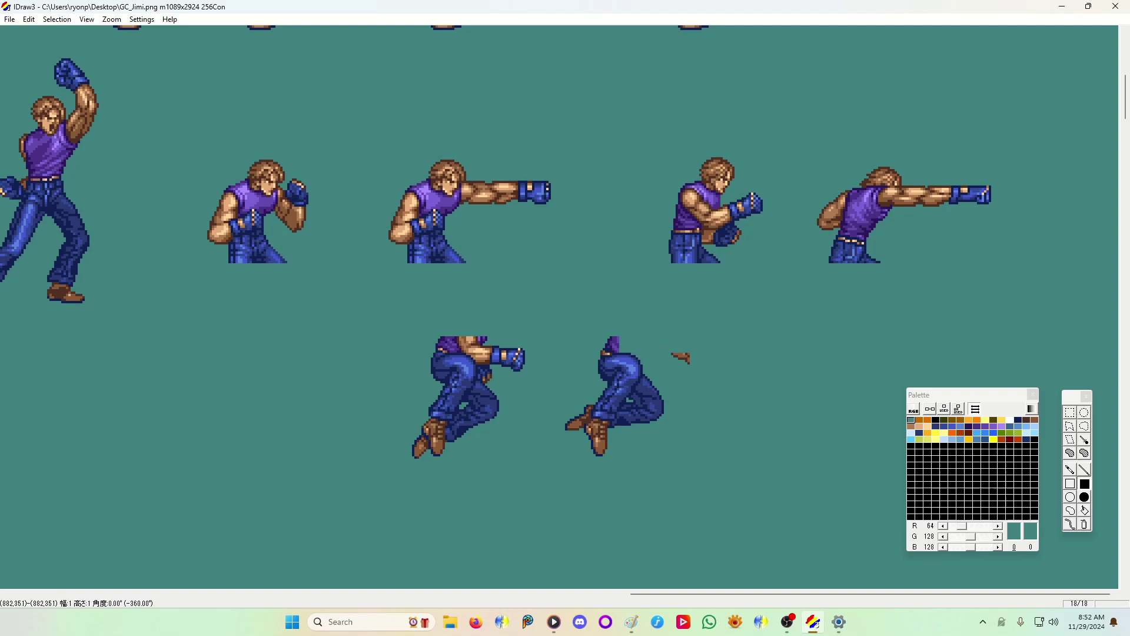
{"action": "left_click_drag", "start_coordinate": [671, 352], "coordinate": [691, 364]}
{"action": "mouse_move", "coordinate": [620, 352]}
{"action": "left_mouse_down"}
{"action": "mouse_move", "coordinate": [602, 337]}
{"action": "mouse_move", "coordinate": [598, 351]}
{"action": "left_mouse_up"}
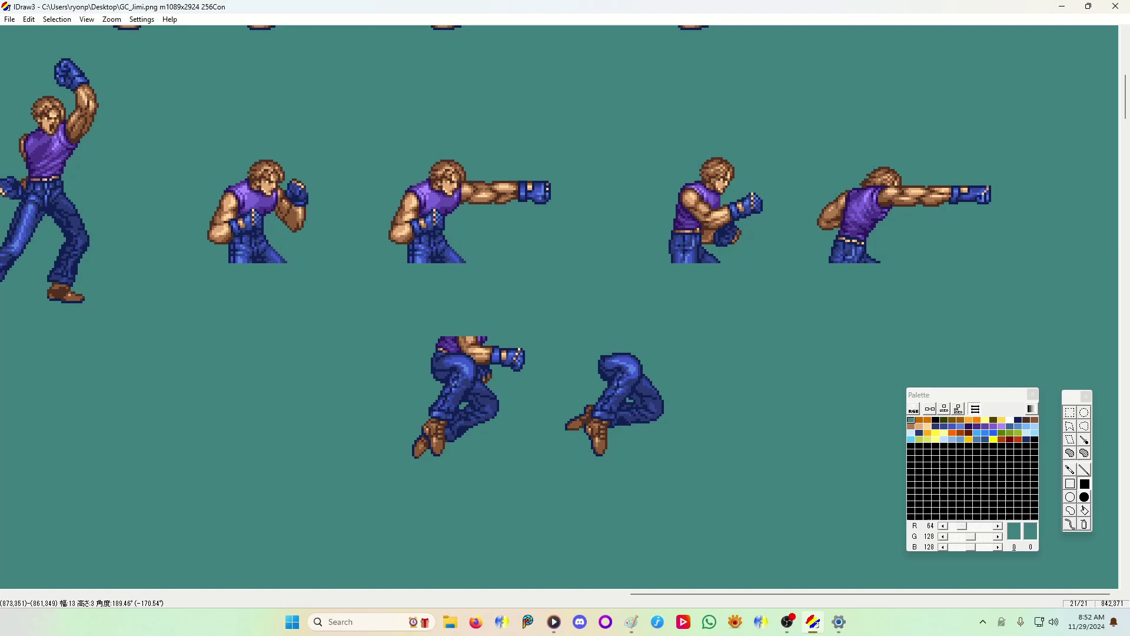
- Paint out the glove, arm and shirt above the first pair of jumping legs with the background colour
{"action": "left_click_drag", "start_coordinate": [488, 382], "coordinate": [523, 350]}
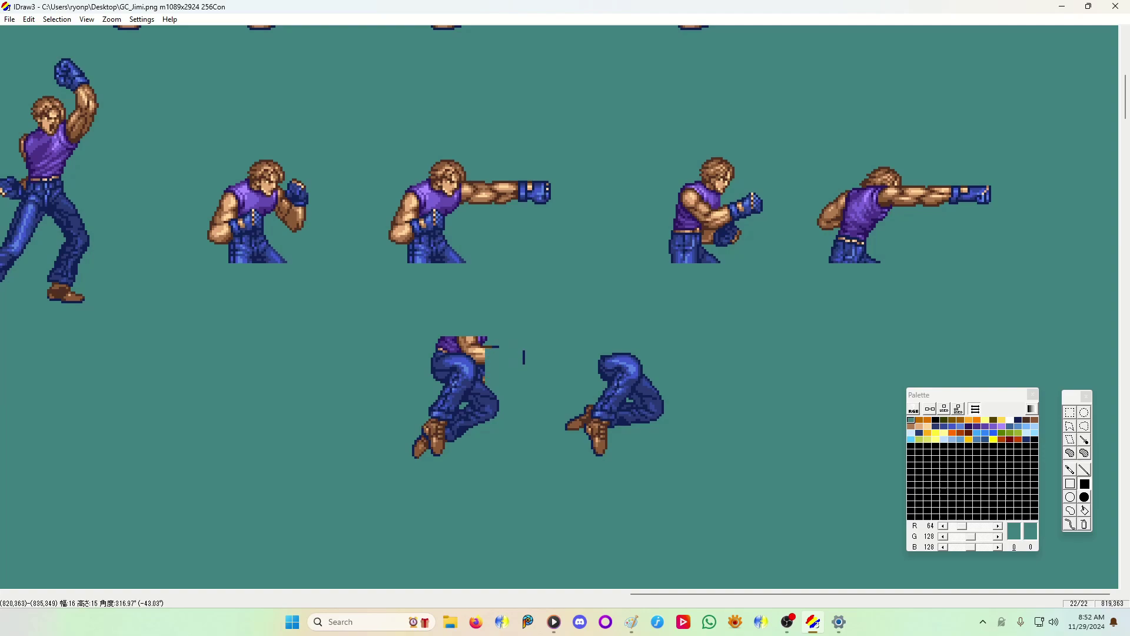
{"action": "left_click", "coordinate": [486, 382]}
{"action": "left_click_drag", "start_coordinate": [484, 382], "coordinate": [413, 351]}
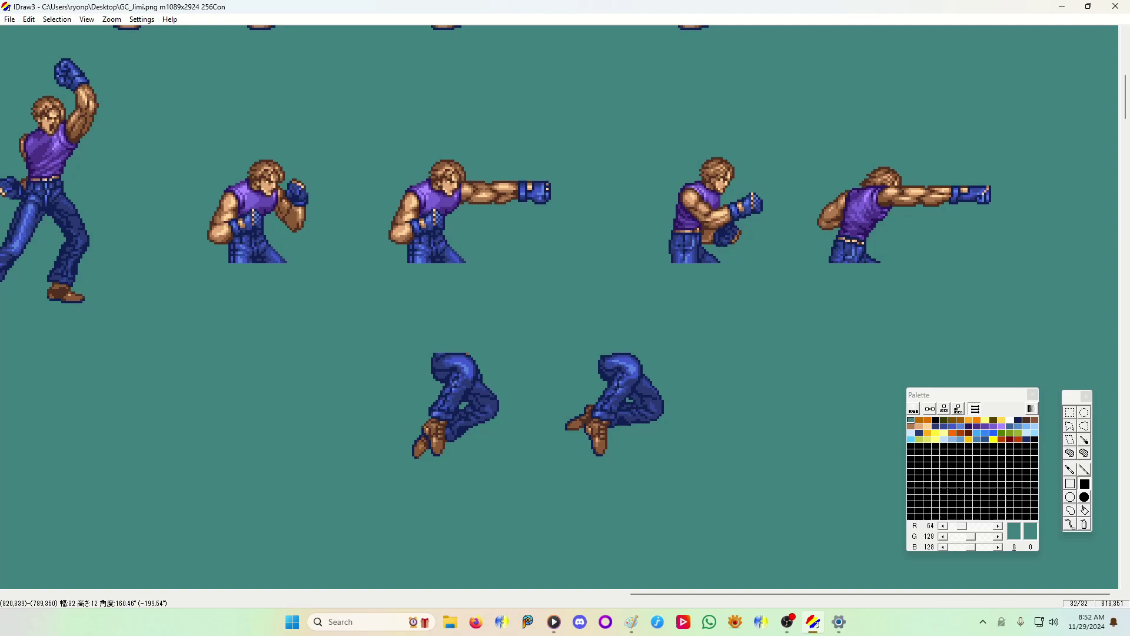
{"action": "left_click", "coordinate": [467, 354]}
- Erase the trousers below the first two copied punch torsos, keeping their arms and gloves intact
{"action": "left_click_drag", "start_coordinate": [225, 245], "coordinate": [315, 267]}
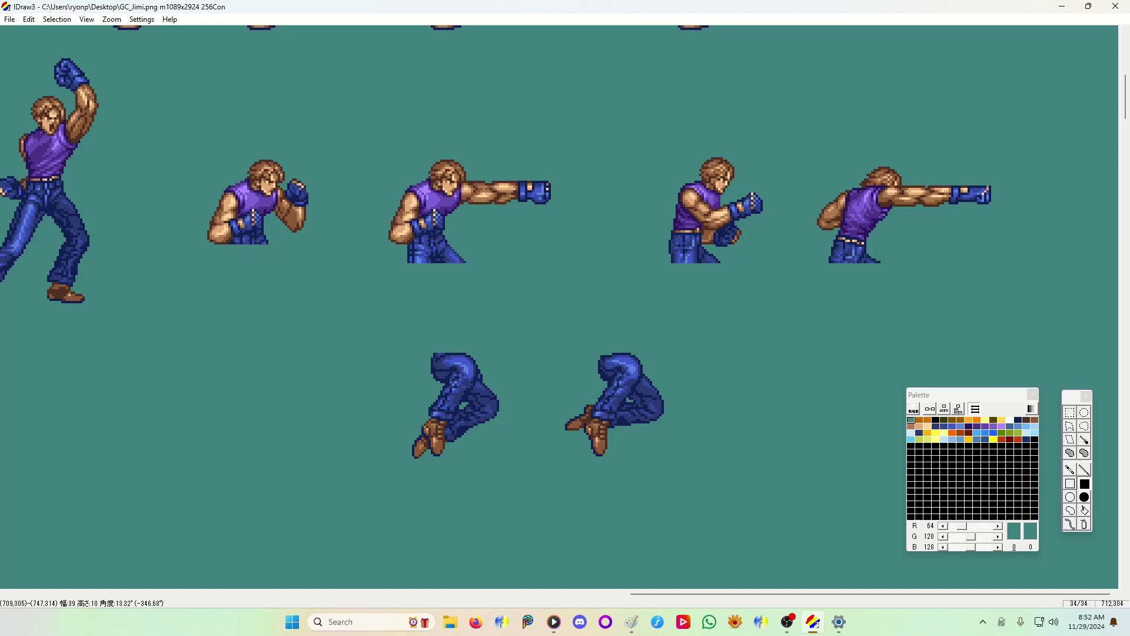
{"action": "left_click_drag", "start_coordinate": [232, 244], "coordinate": [275, 248]}
{"action": "mouse_move", "coordinate": [234, 238]}
{"action": "left_mouse_down"}
{"action": "mouse_move", "coordinate": [282, 246]}
{"action": "mouse_move", "coordinate": [267, 236]}
{"action": "left_mouse_up"}
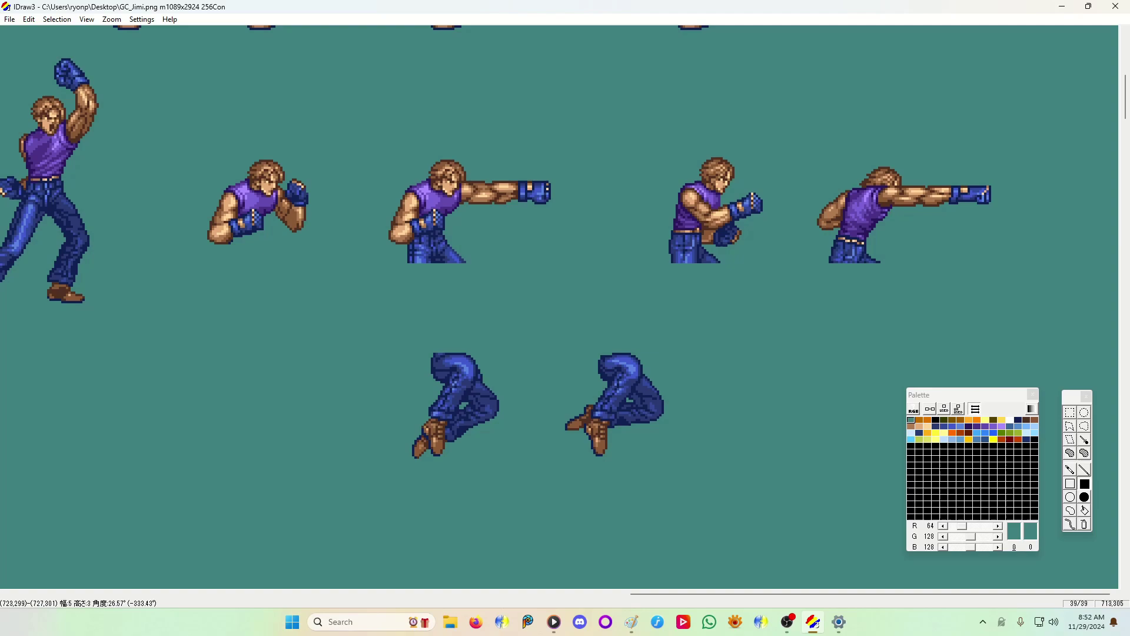
{"action": "left_click", "coordinate": [229, 243]}
{"action": "mouse_move", "coordinate": [406, 244]}
{"action": "left_mouse_down"}
{"action": "mouse_move", "coordinate": [466, 262]}
{"action": "mouse_move", "coordinate": [418, 241]}
{"action": "mouse_move", "coordinate": [474, 248]}
{"action": "mouse_move", "coordinate": [425, 236]}
{"action": "left_mouse_up"}
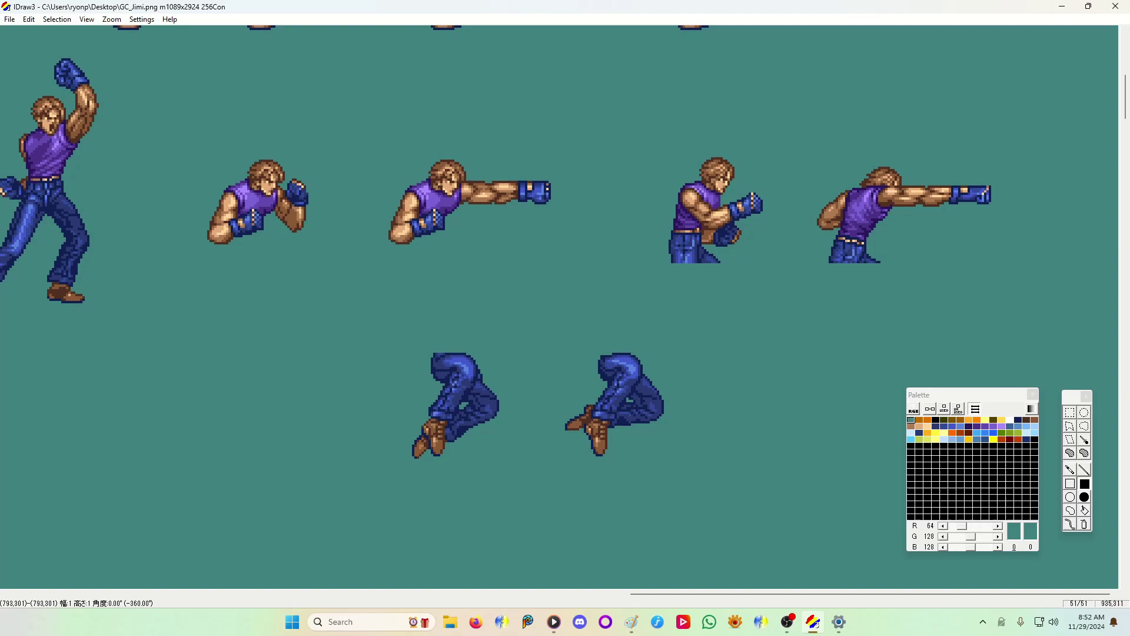
- Erase the trousers below the third and fourth copied punch torsos
{"action": "left_click_drag", "start_coordinate": [698, 236], "coordinate": [651, 269]}
{"action": "mouse_move", "coordinate": [699, 234]}
{"action": "left_mouse_down"}
{"action": "mouse_move", "coordinate": [663, 262]}
{"action": "mouse_move", "coordinate": [696, 243]}
{"action": "mouse_move", "coordinate": [689, 265]}
{"action": "mouse_move", "coordinate": [698, 266]}
{"action": "left_mouse_up"}
{"action": "mouse_move", "coordinate": [905, 267]}
{"action": "left_mouse_down"}
{"action": "mouse_move", "coordinate": [825, 250]}
{"action": "mouse_move", "coordinate": [833, 243]}
{"action": "left_mouse_up"}
{"action": "left_click", "coordinate": [846, 246]}
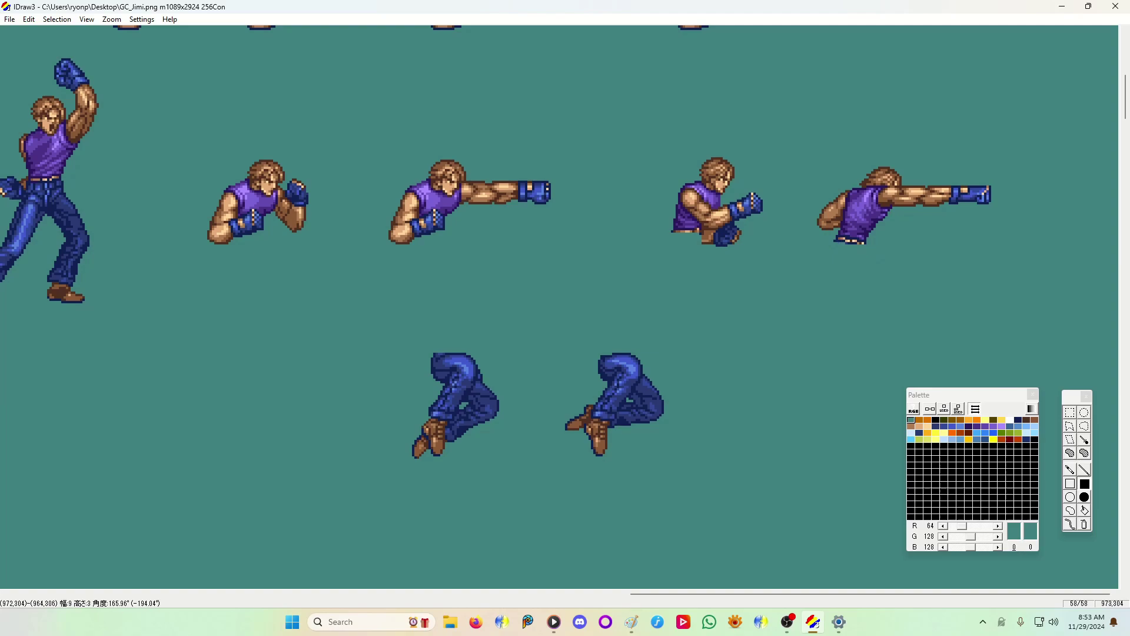
{"action": "left_click", "coordinate": [846, 243]}
- Copy the area with the four torsos and two leg pieces, and paste it into Paint, set in from the canvas corner
{"action": "left_click", "coordinate": [1070, 413]}
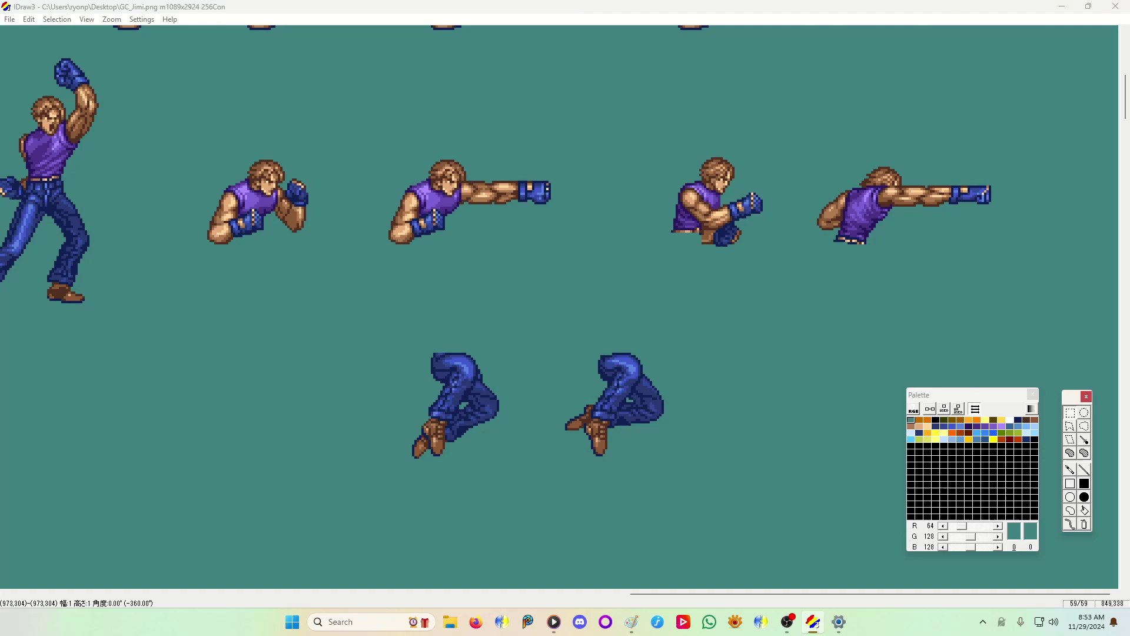
{"action": "left_click_drag", "start_coordinate": [179, 103], "coordinate": [1080, 477]}
{"action": "key", "text": "ctrl+c"}
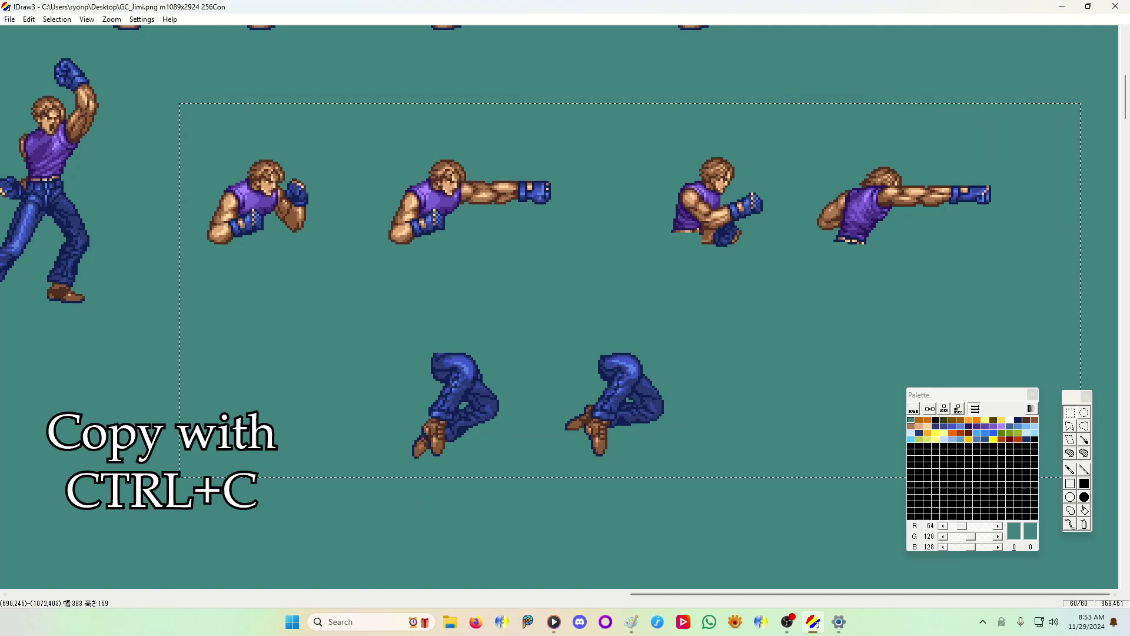
{"action": "left_click", "coordinate": [631, 622]}
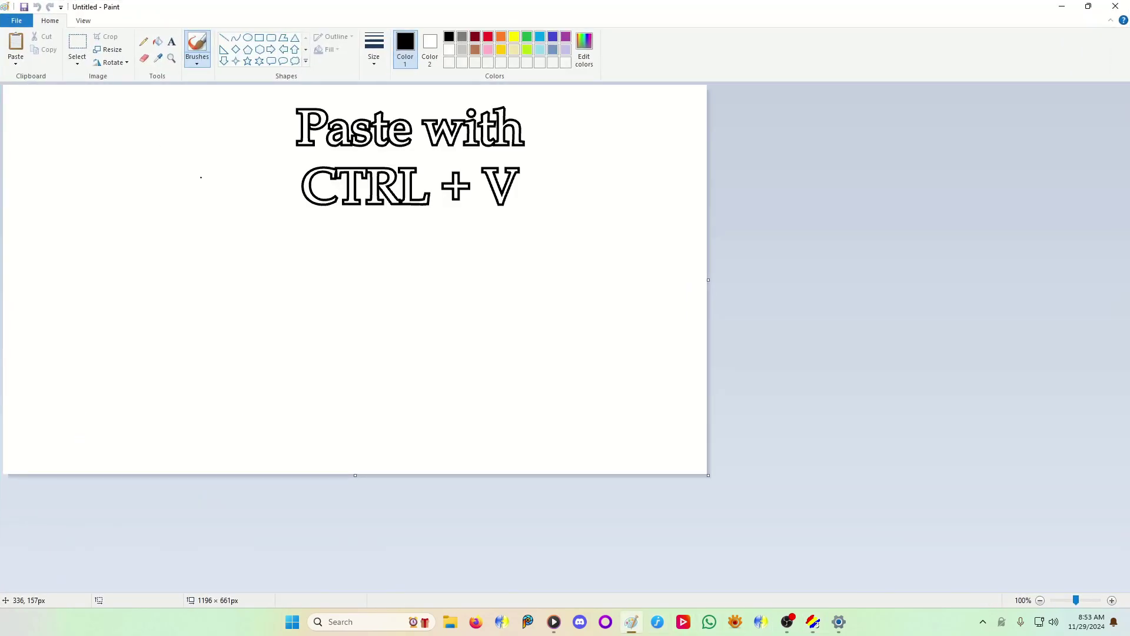
{"action": "key", "text": "ctrl+v"}
{"action": "left_click_drag", "start_coordinate": [102, 139], "coordinate": [125, 185]}
- Pick the teal background of the pasted sprites as Color 1 and fill the white canvas with it
{"action": "left_click", "coordinate": [158, 58]}
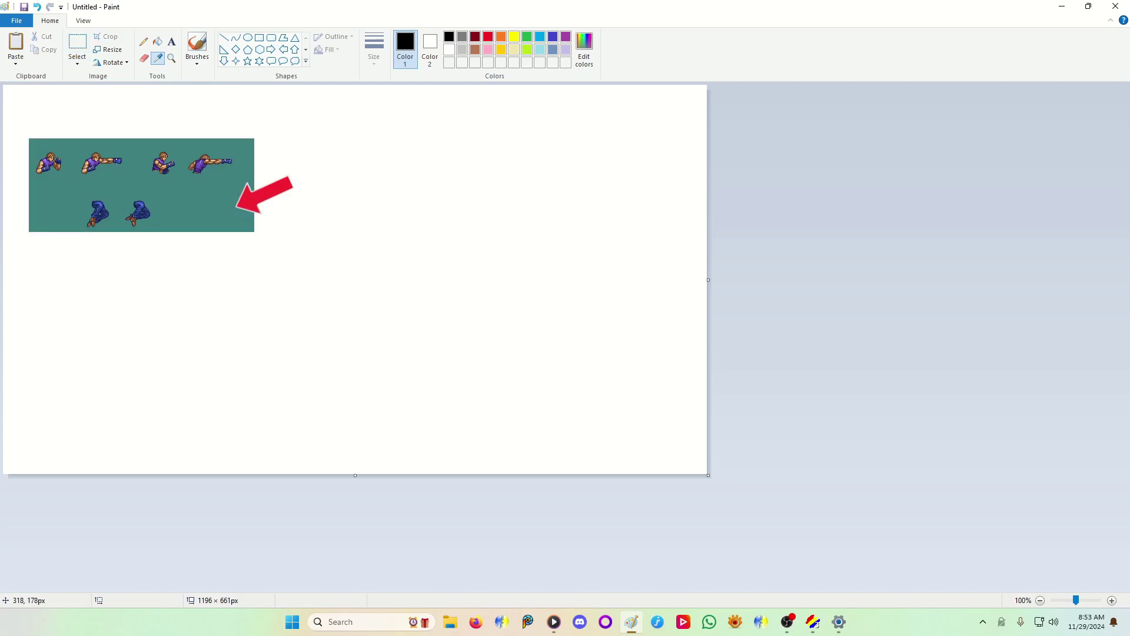
{"action": "left_click", "coordinate": [190, 191]}
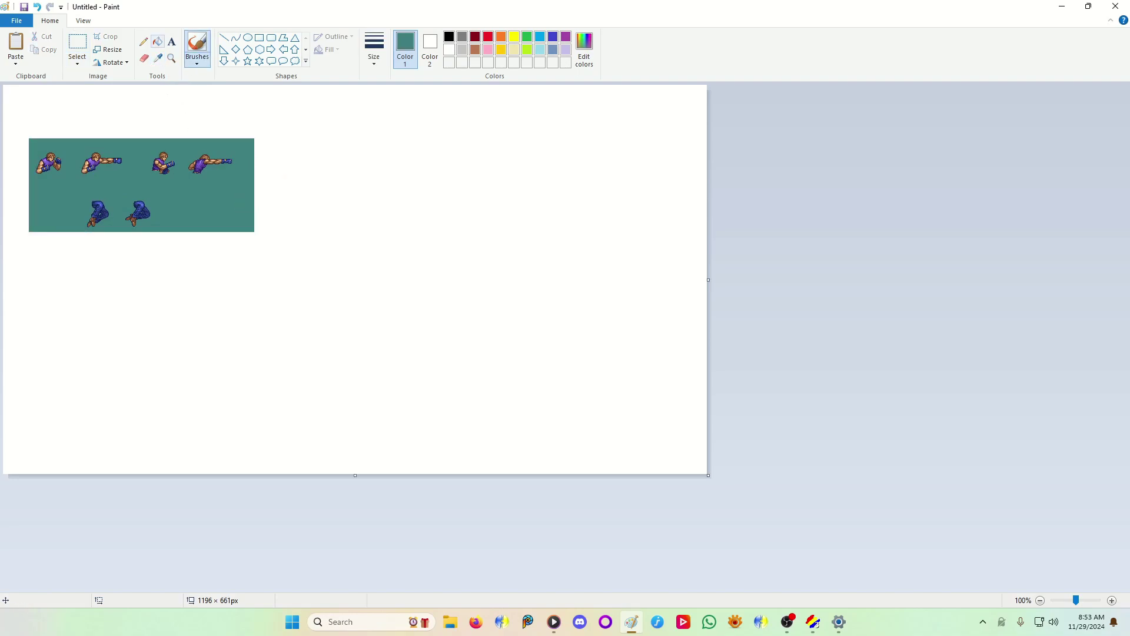
{"action": "left_click", "coordinate": [158, 41]}
{"action": "left_click", "coordinate": [304, 143]}
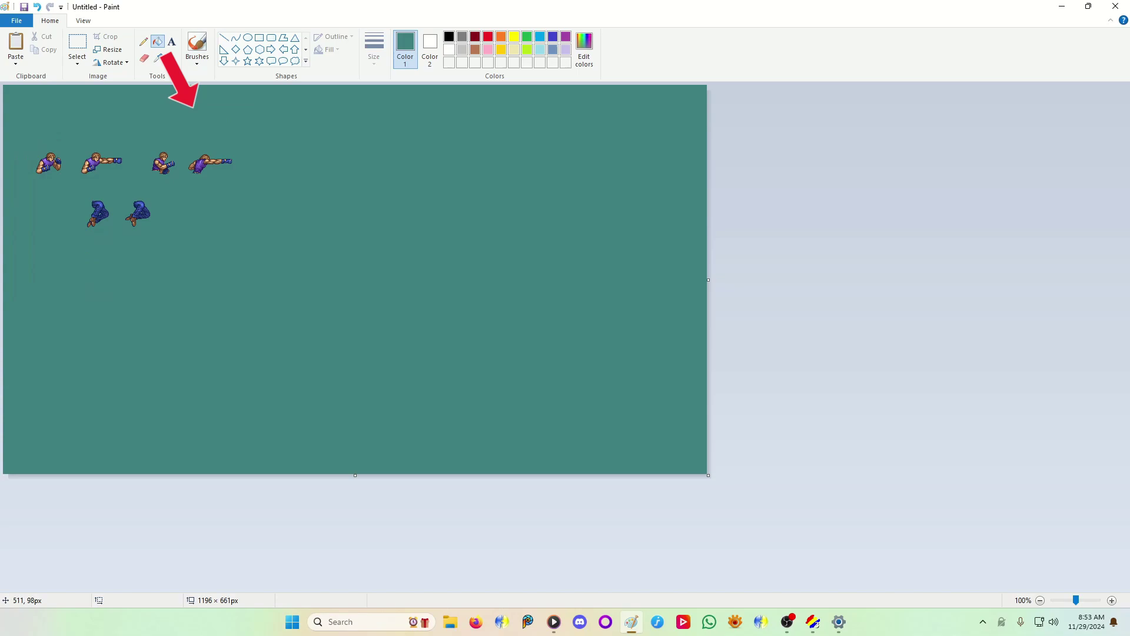
- Assign the teal background to Color 2 and toggle the Transparent selection option
{"action": "left_click", "coordinate": [158, 58]}
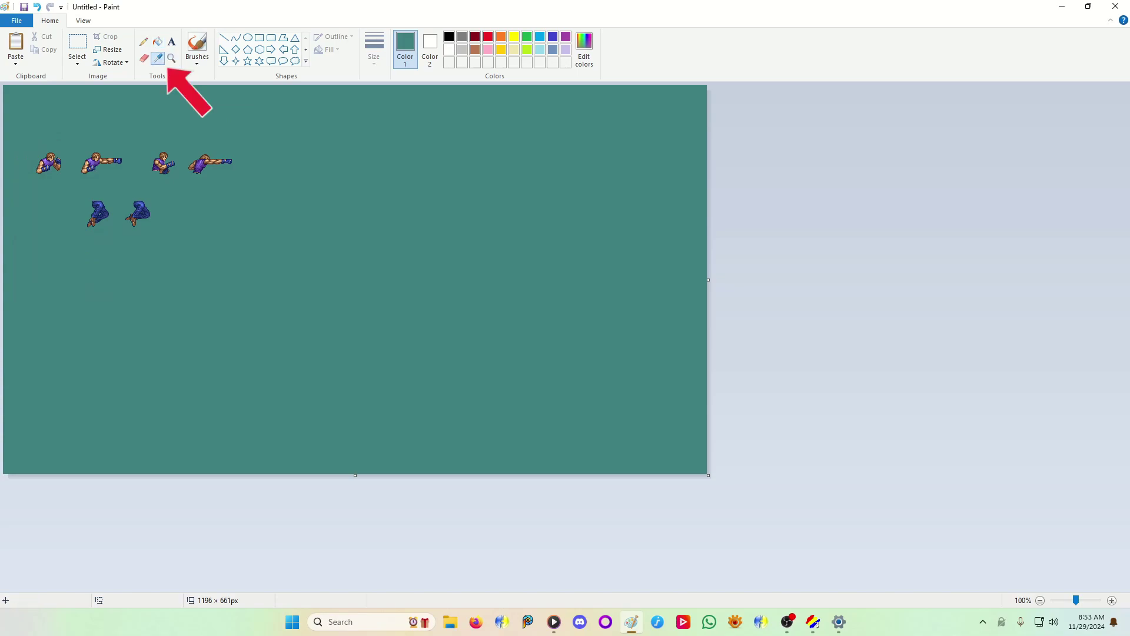
{"action": "right_click", "coordinate": [289, 188]}
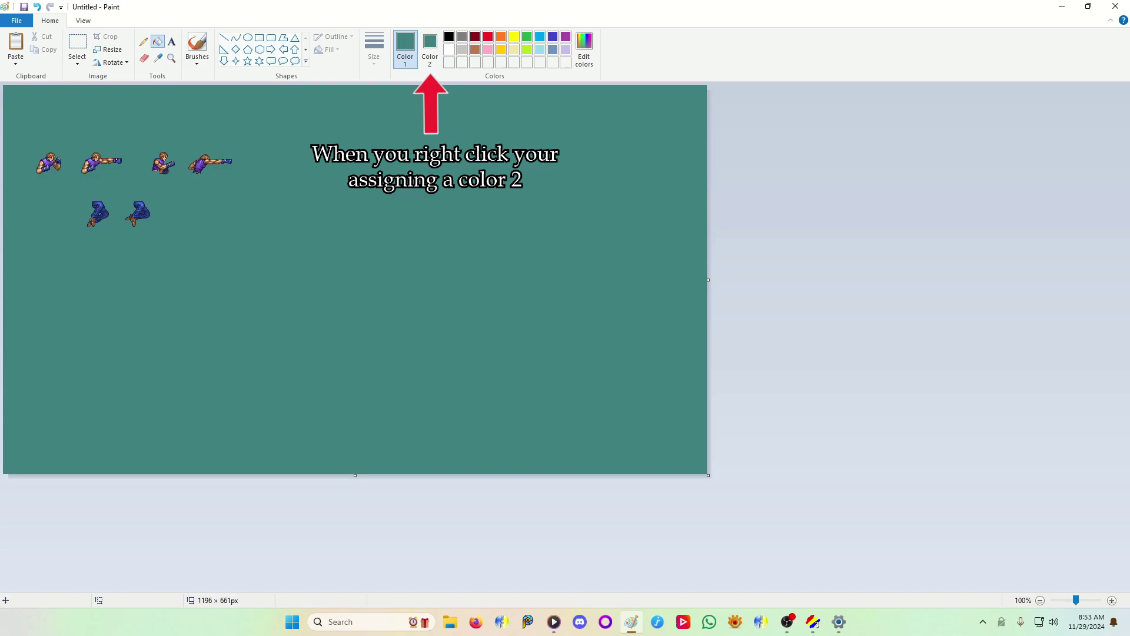
{"action": "left_click", "coordinate": [171, 58]}
{"action": "left_click", "coordinate": [188, 206]}
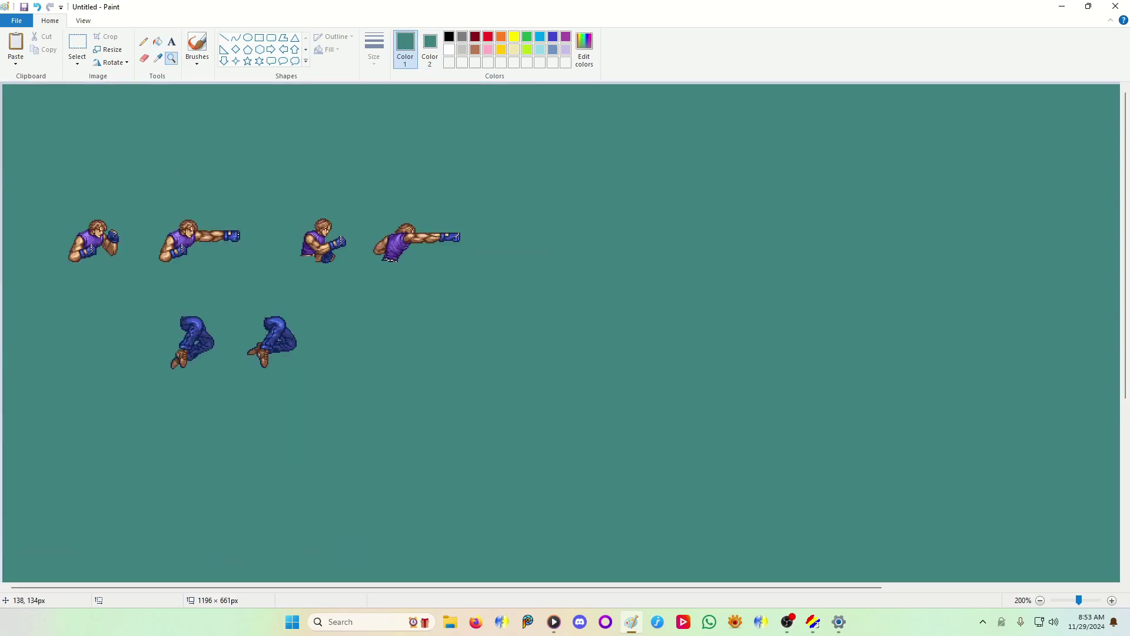
{"action": "left_click", "coordinate": [77, 59]}
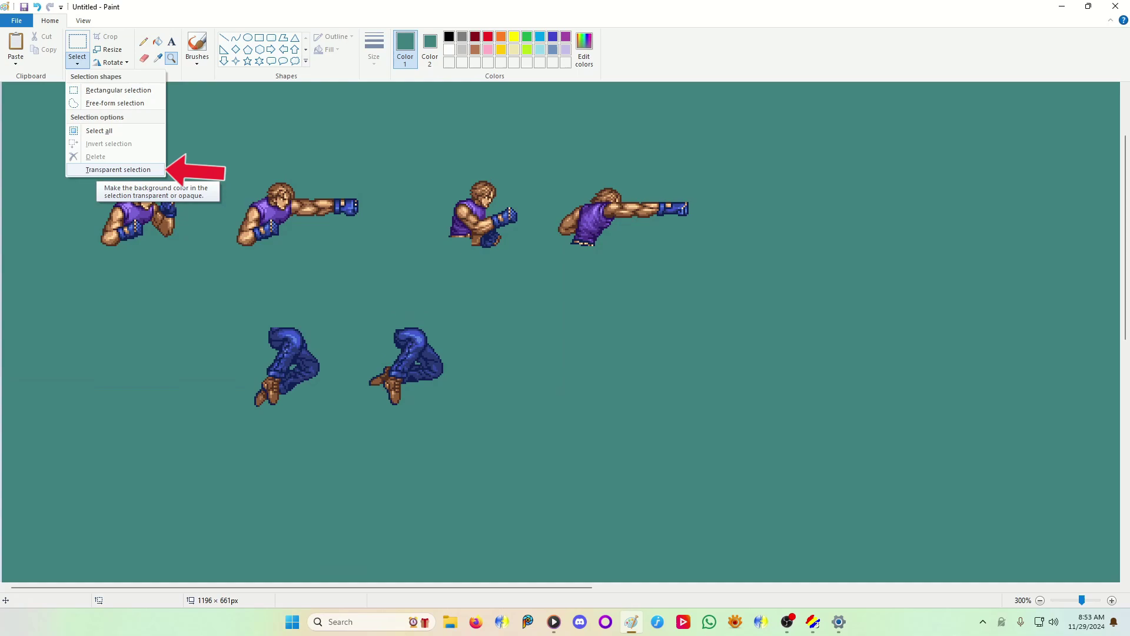
{"action": "left_click", "coordinate": [118, 169]}
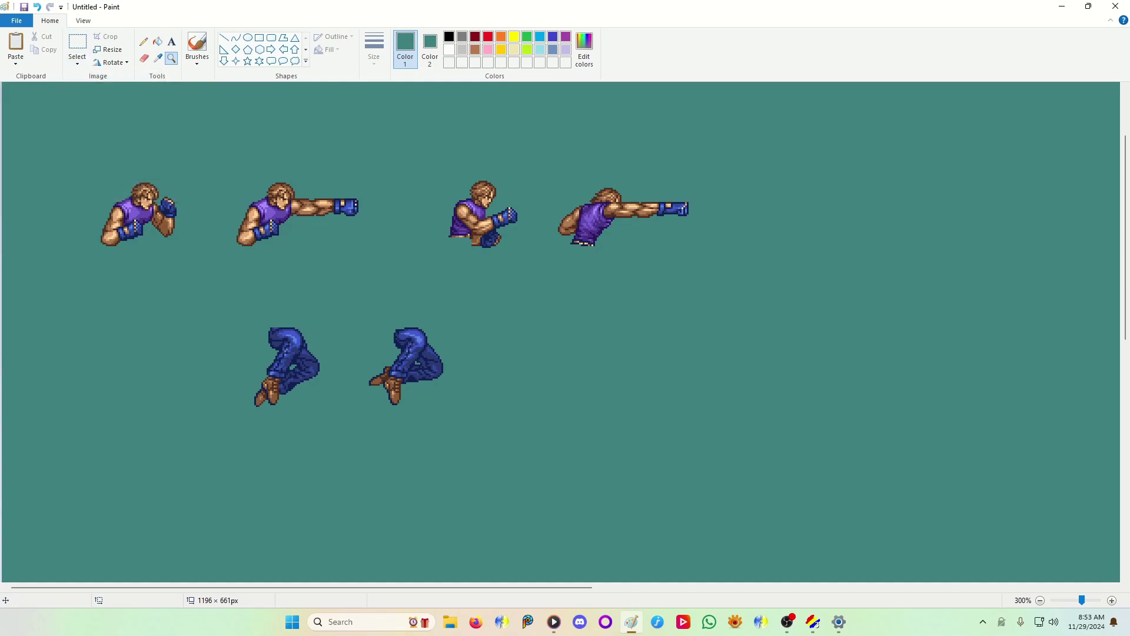
- Select the first punch torso and move it slightly up and left, then toggle Transparent selection twice
{"action": "left_click", "coordinate": [77, 45]}
{"action": "left_click_drag", "start_coordinate": [75, 164], "coordinate": [203, 264]}
{"action": "mouse_move", "coordinate": [155, 187]}
{"action": "left_mouse_down"}
{"action": "mouse_move", "coordinate": [276, 189]}
{"action": "mouse_move", "coordinate": [288, 170]}
{"action": "mouse_move", "coordinate": [276, 166]}
{"action": "mouse_move", "coordinate": [308, 166]}
{"action": "mouse_move", "coordinate": [167, 189]}
{"action": "mouse_move", "coordinate": [308, 208]}
{"action": "mouse_move", "coordinate": [277, 279]}
{"action": "mouse_move", "coordinate": [107, 203]}
{"action": "mouse_move", "coordinate": [121, 191]}
{"action": "left_mouse_up"}
{"action": "left_click", "coordinate": [77, 61]}
{"action": "left_click", "coordinate": [118, 170]}
{"action": "left_click", "coordinate": [77, 61]}
{"action": "left_click", "coordinate": [117, 170]}
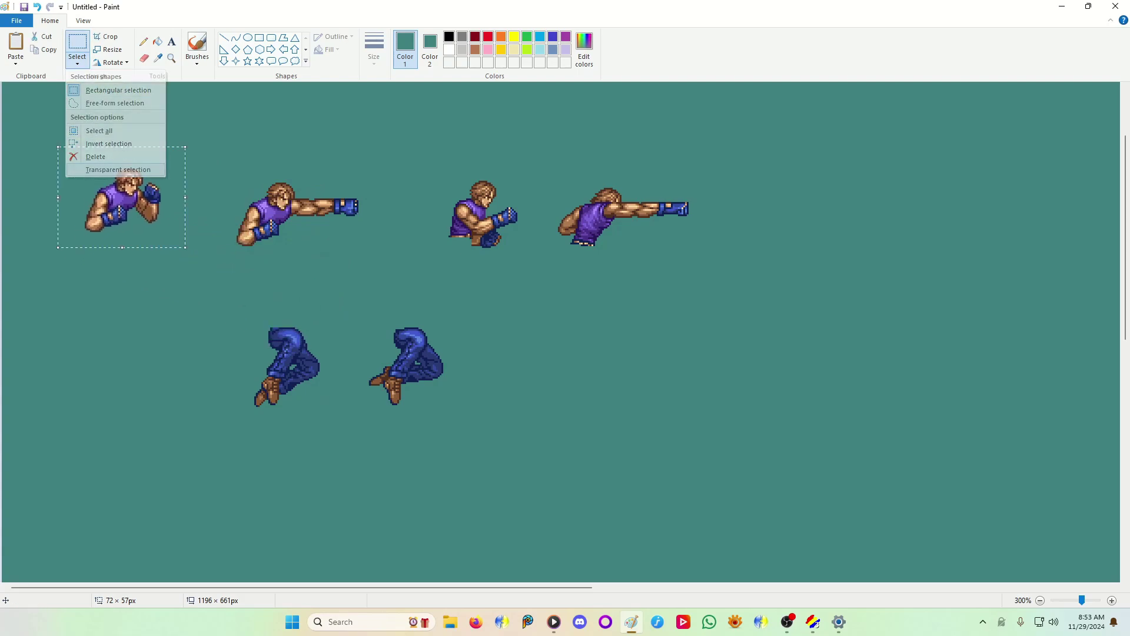
- Copy the first pair of jumping legs and place the duplicate directly beneath the first punch torso
{"action": "left_click_drag", "start_coordinate": [236, 309], "coordinate": [339, 419]}
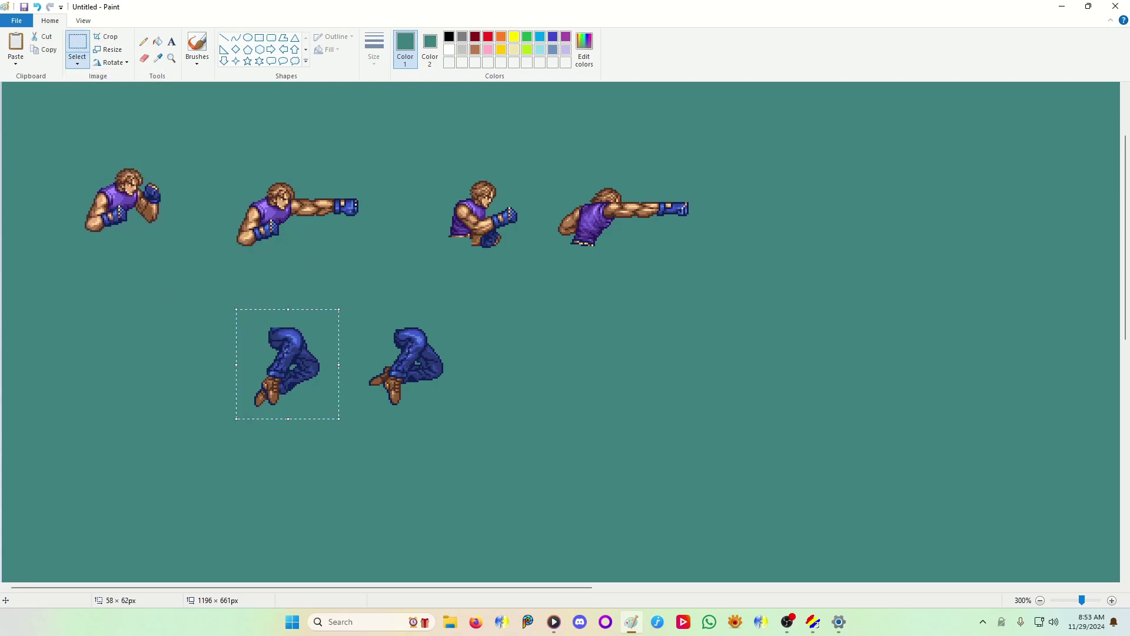
{"action": "key", "text": "ctrl+c"}
{"action": "key", "text": "ctrl+v"}
{"action": "left_click_drag", "start_coordinate": [54, 137], "coordinate": [129, 277]}
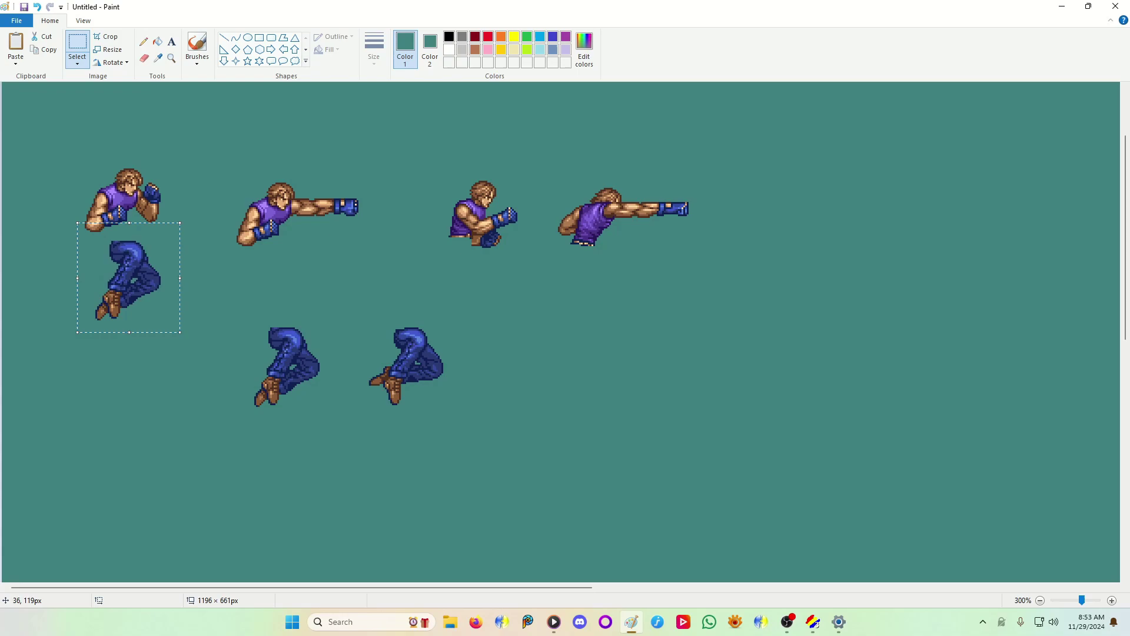
- Select the lower forearm and glove of the first torso and move the piece out to the left of the body
{"action": "left_click", "coordinate": [66, 189]}
{"action": "left_click_drag", "start_coordinate": [86, 222], "coordinate": [53, 222]}
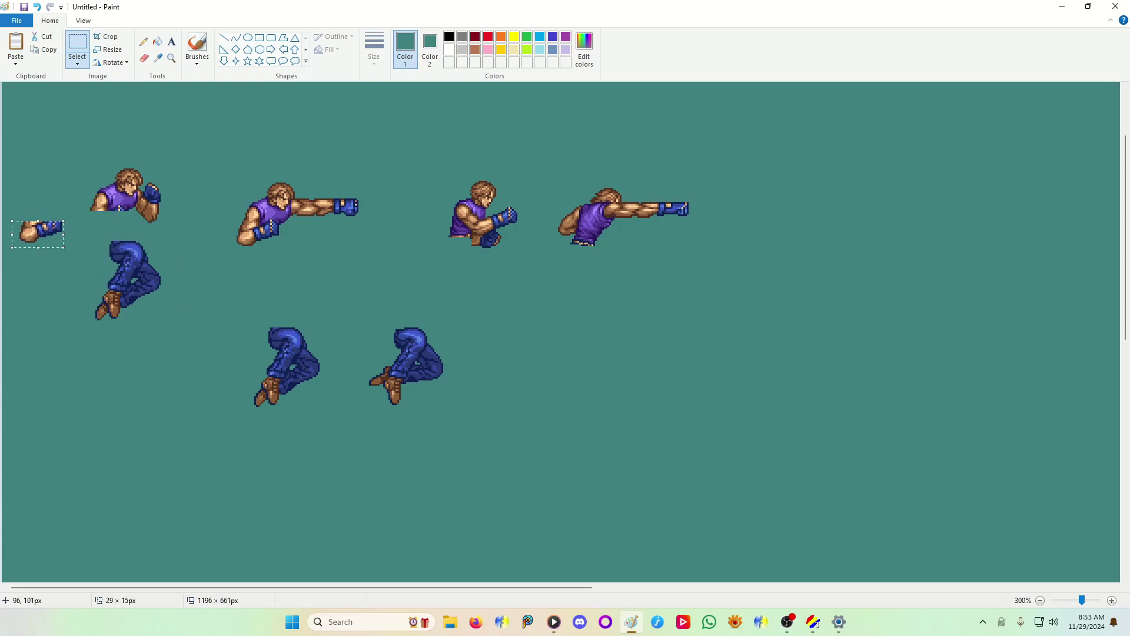
{"action": "left_click_drag", "start_coordinate": [172, 233], "coordinate": [172, 234]}
{"action": "left_click_drag", "start_coordinate": [140, 269], "coordinate": [4, 208]}
{"action": "left_click_drag", "start_coordinate": [46, 241], "coordinate": [110, 232]}
{"action": "key", "text": "ctrl+z"}
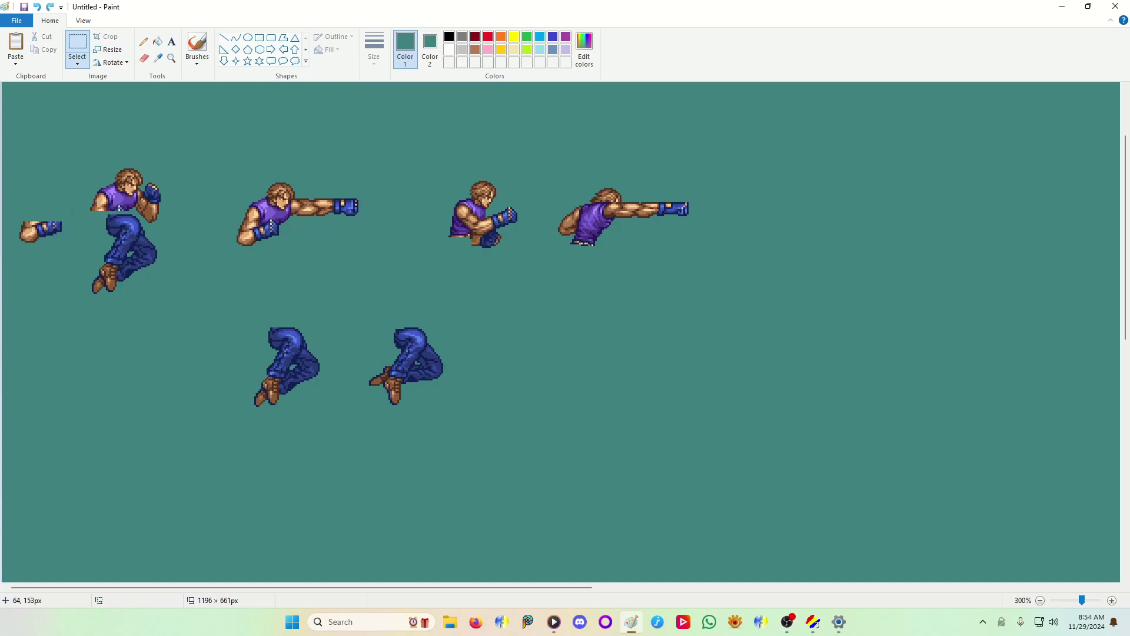
{"action": "key", "text": "ctrl+z"}
- Move the duplicated jumping legs up against the first torso and lay the separated forearm back over the body
{"action": "left_click_drag", "start_coordinate": [174, 328], "coordinate": [145, 297]}
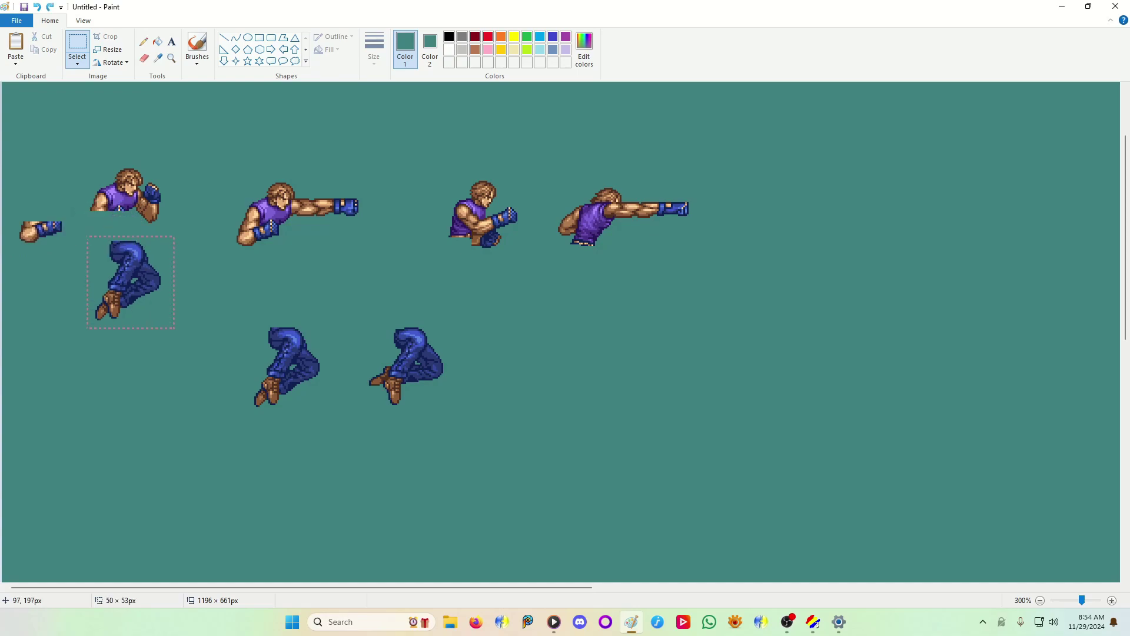
{"action": "key", "text": "ctrl+z"}
{"action": "key", "text": "ctrl+z"}
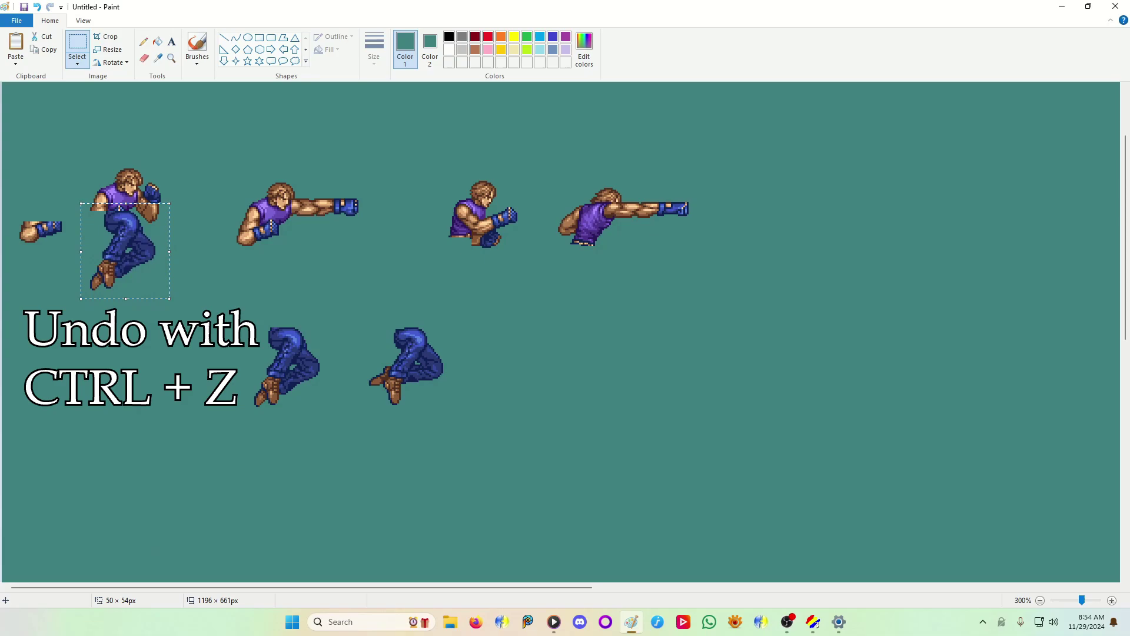
{"action": "left_click_drag", "start_coordinate": [17, 215], "coordinate": [113, 232]}
{"action": "key", "text": "ctrl+z"}
{"action": "key", "text": "ctrl+z"}
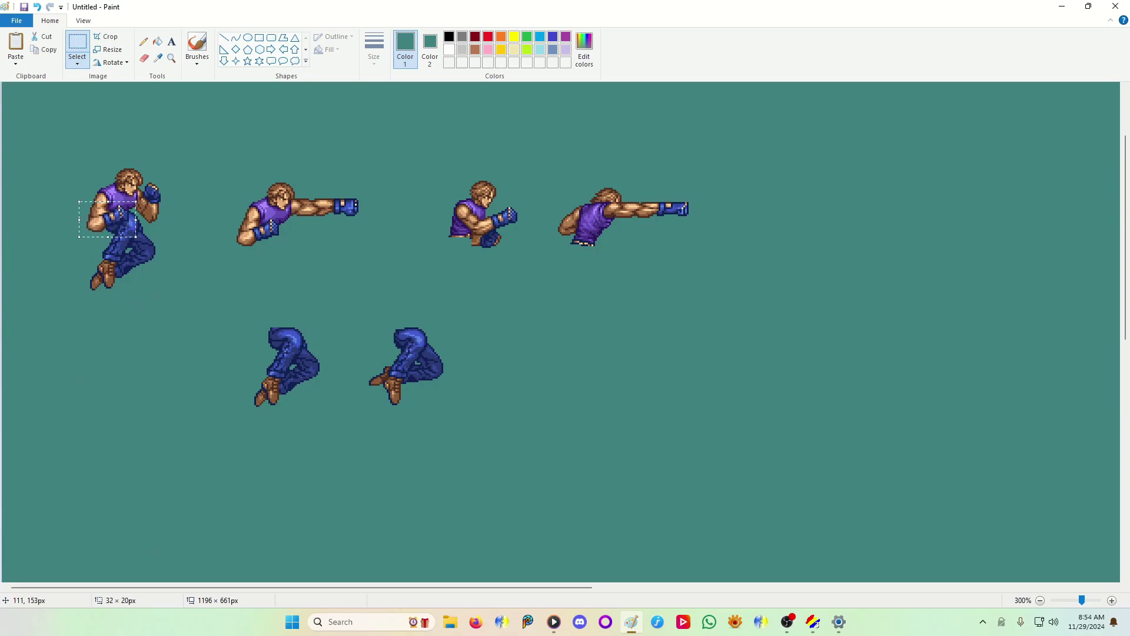
- Separate the second torso's lower forearm and glove and place the piece in empty space below the first sprite
{"action": "key", "text": "ctrl+z"}
{"action": "key", "text": "ctrl+z"}
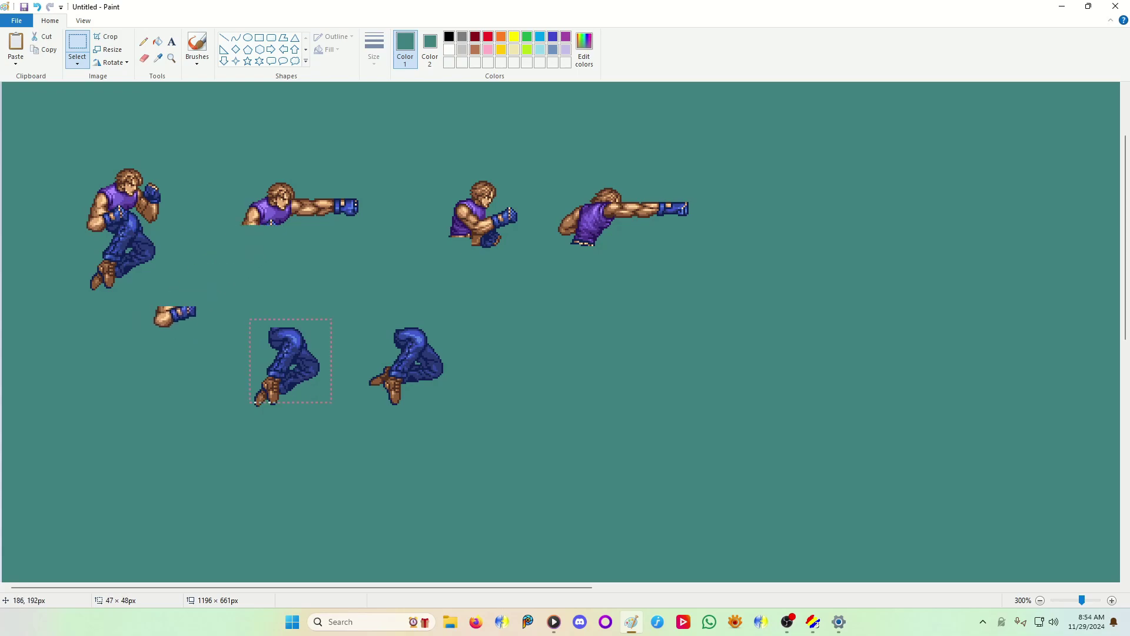
{"action": "key", "text": "ctrl+z"}
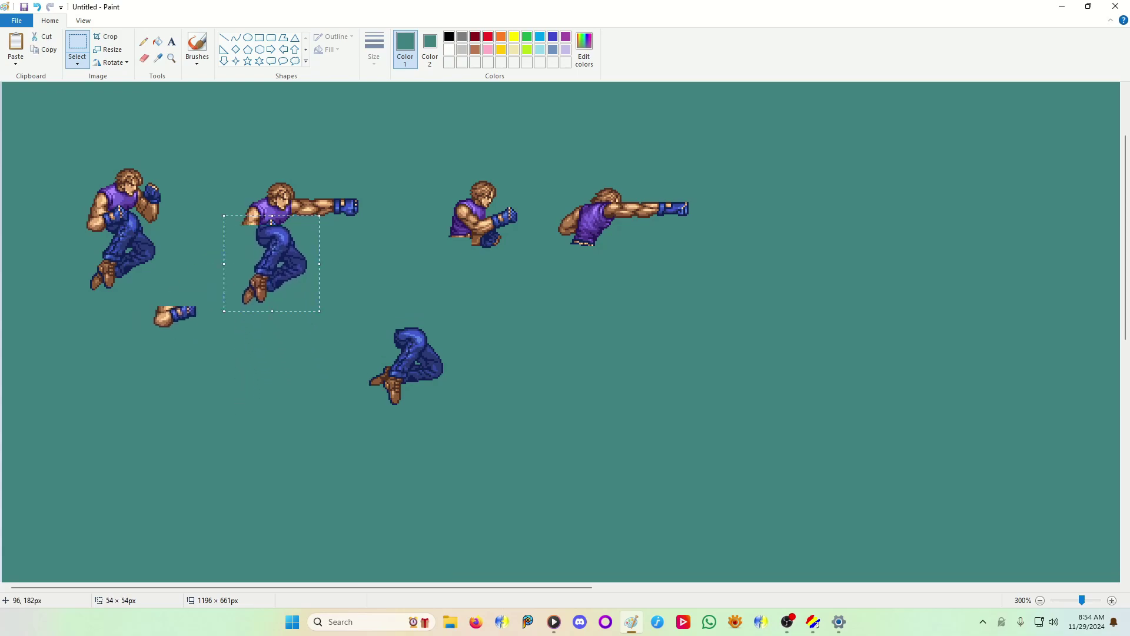
{"action": "key", "text": "ctrl+z"}
{"action": "key", "text": "ctrl+z"}
{"action": "key", "text": "ctrl+z"}
{"action": "key", "text": "ctrl+z"}
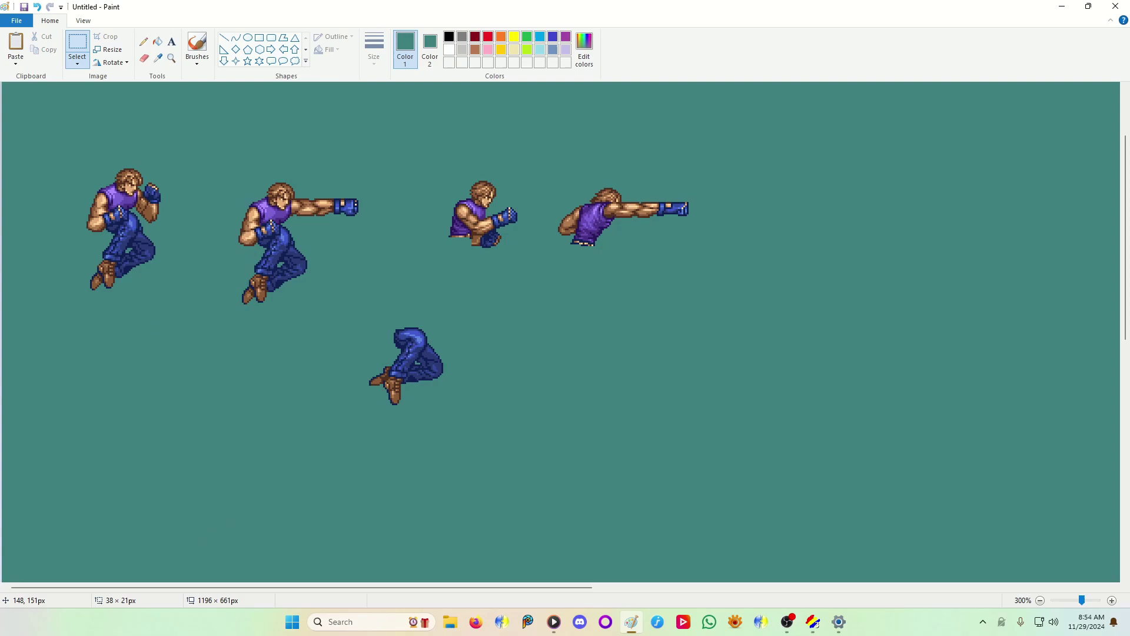
{"action": "key", "text": "ctrl+z"}
{"action": "left_click_drag", "start_coordinate": [261, 239], "coordinate": [262, 239]}
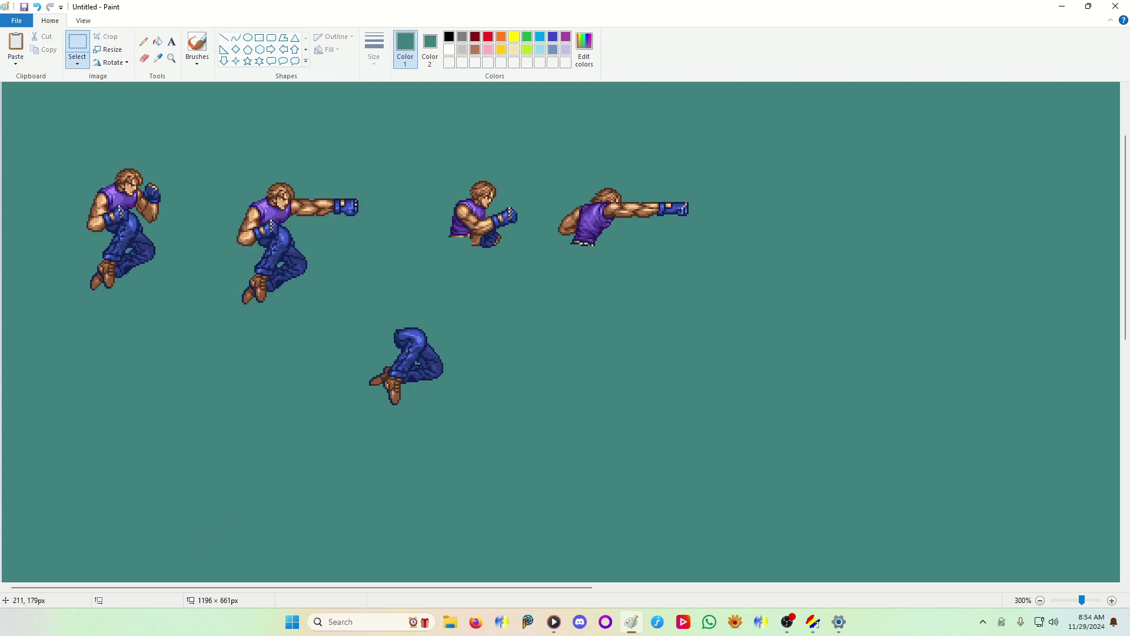
{"action": "key", "text": "ctrl+z"}
{"action": "key", "text": "ctrl+z"}
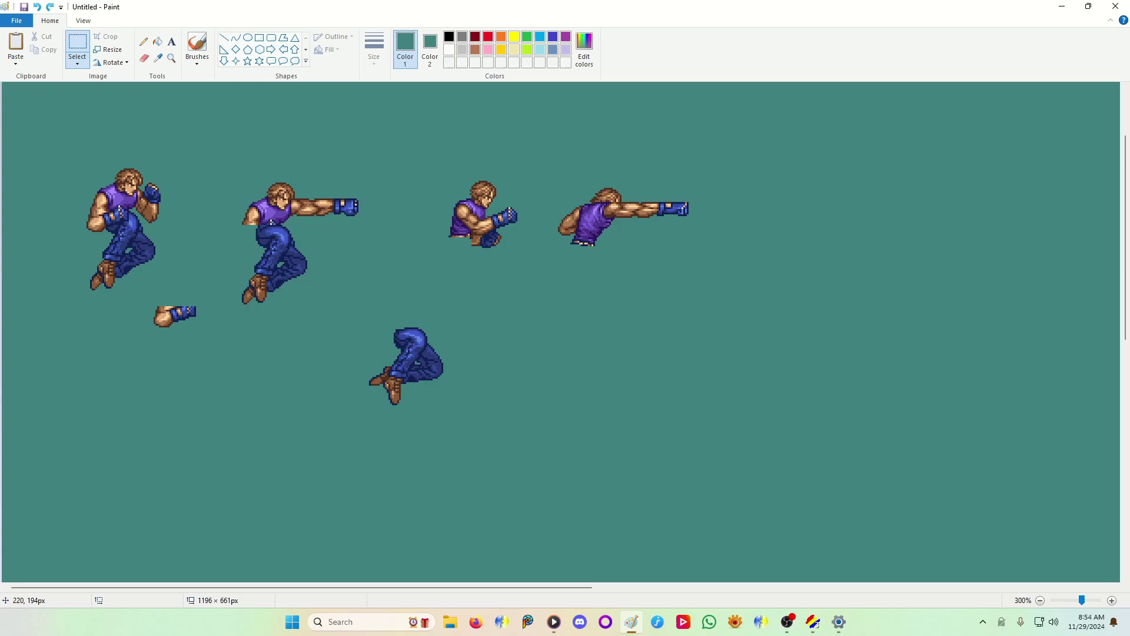
- Paste the second pair of jumping legs beneath the second torso and overlay a copy of the separated forearm and glove
{"action": "key", "text": "ctrl+v"}
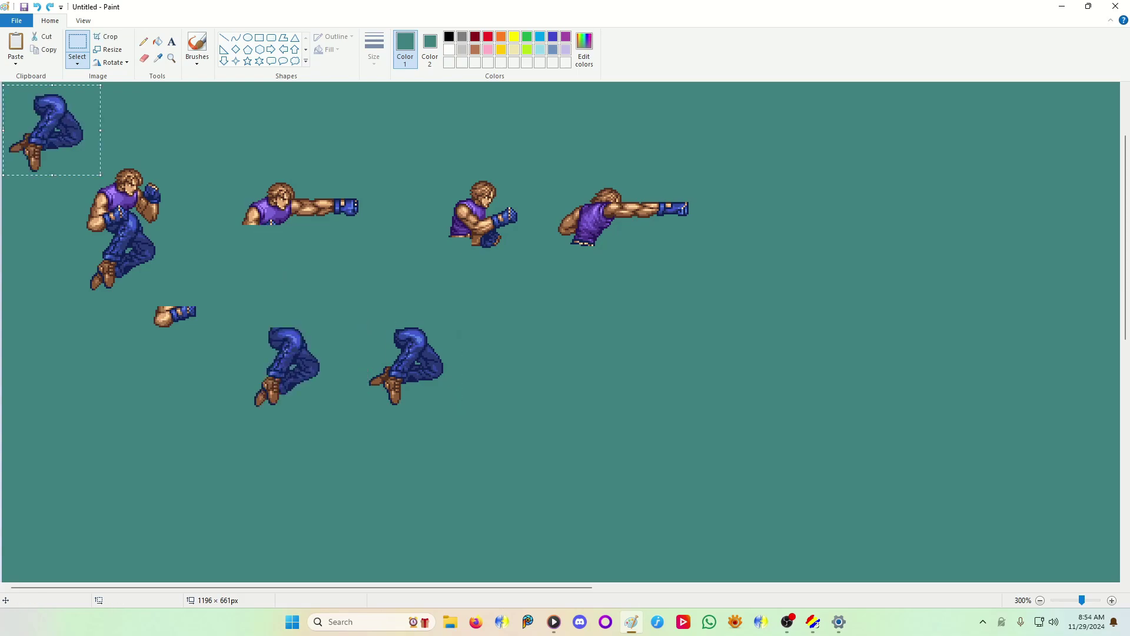
{"action": "left_click_drag", "start_coordinate": [53, 117], "coordinate": [281, 245]}
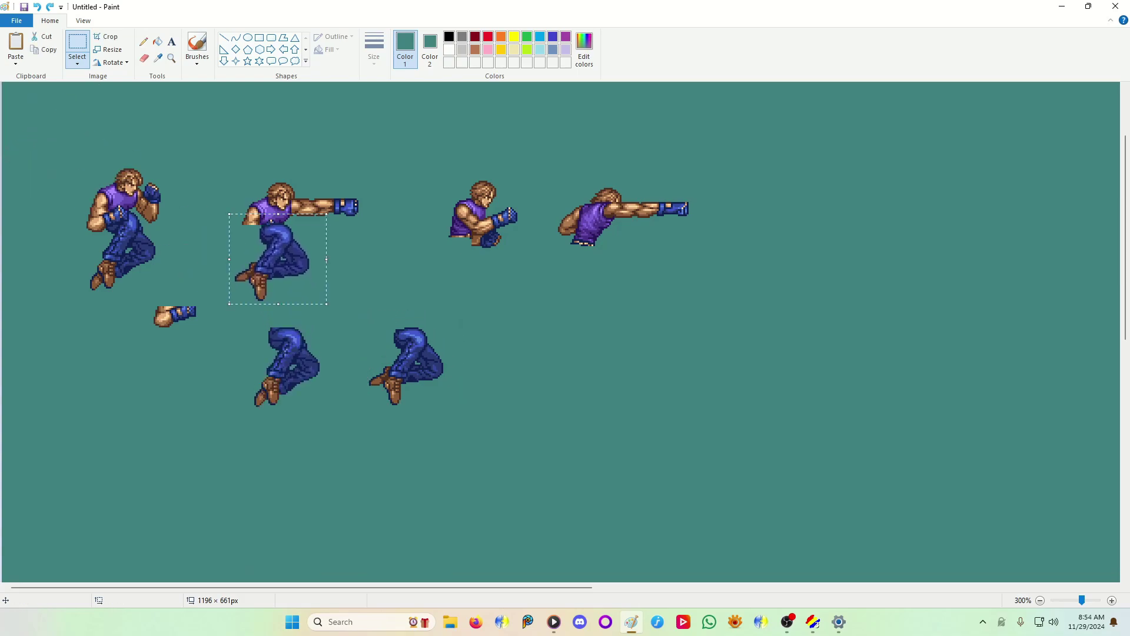
{"action": "left_click_drag", "start_coordinate": [203, 301], "coordinate": [145, 340]}
{"action": "key", "text": "ctrl+c"}
{"action": "key", "text": "ctrl+v"}
{"action": "left_click_drag", "start_coordinate": [35, 106], "coordinate": [261, 239]}
{"action": "key", "text": "Left"}
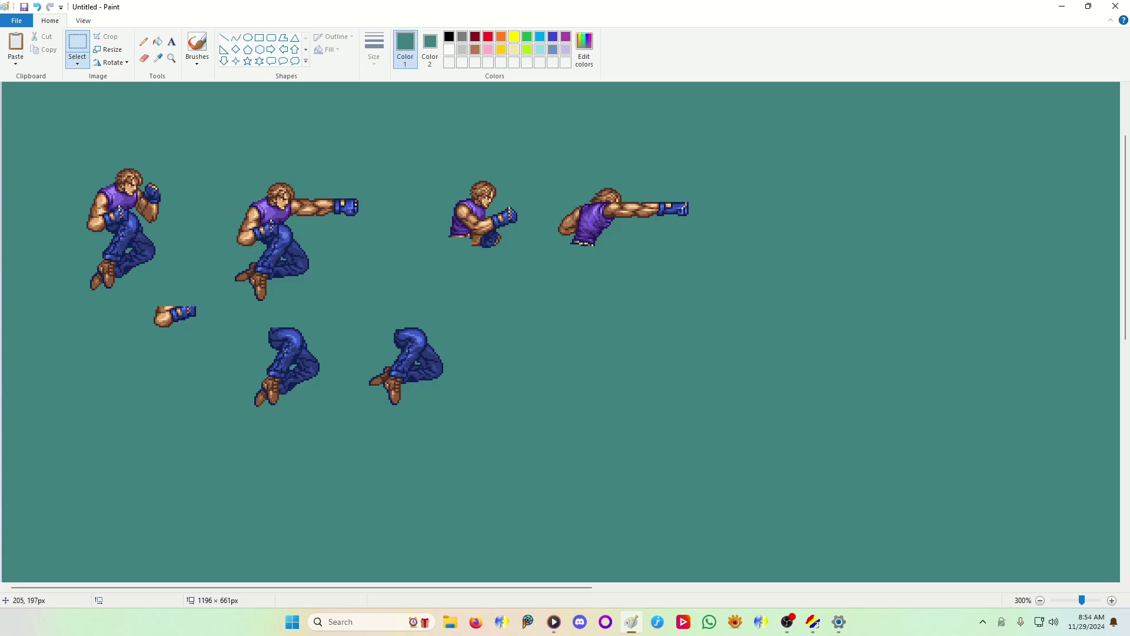
- Copy the first pair of jumping legs, try the duplicate beneath the third torso, and undo that placement
{"action": "left_click_drag", "start_coordinate": [251, 401], "coordinate": [239, 412]}
{"action": "key", "text": "ctrl+c"}
{"action": "key", "text": "ctrl+v"}
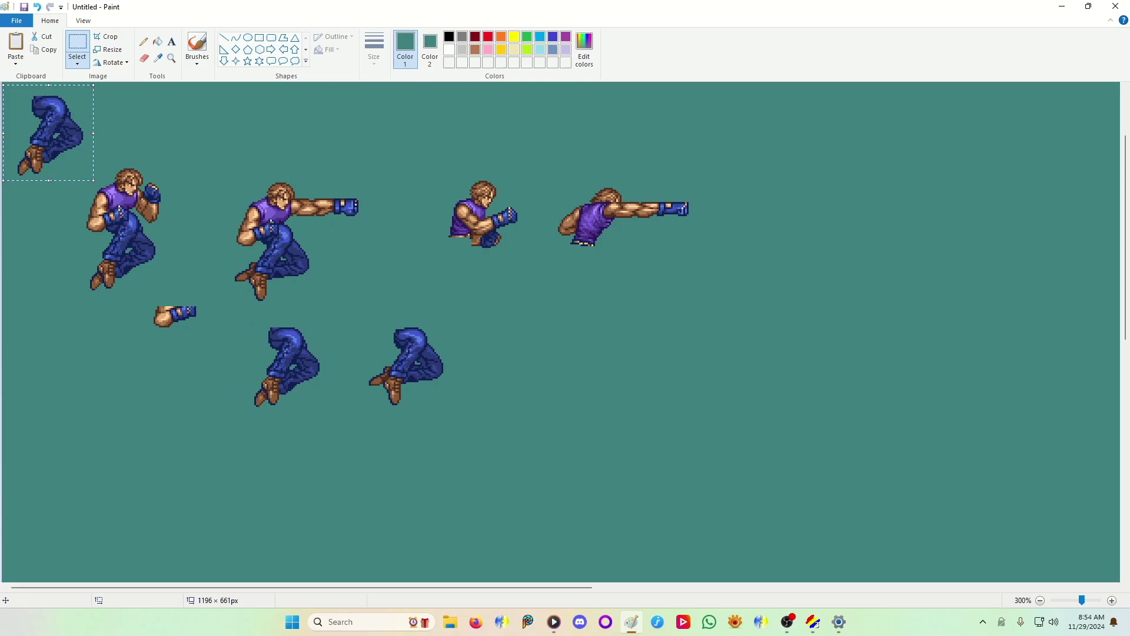
{"action": "left_click_drag", "start_coordinate": [59, 130], "coordinate": [473, 272]}
{"action": "key", "text": "ctrl+z"}
- Move the third and fourth torsos up together and paste the copied jumping legs beneath the third torso
{"action": "left_click_drag", "start_coordinate": [539, 170], "coordinate": [404, 256]}
{"action": "left_click", "coordinate": [723, 180]}
{"action": "left_click_drag", "start_coordinate": [729, 162], "coordinate": [421, 259]}
{"action": "left_click_drag", "start_coordinate": [482, 227], "coordinate": [512, 191]}
{"action": "key", "text": "ctrl+v"}
{"action": "left_click_drag", "start_coordinate": [50, 135], "coordinate": [505, 239]}
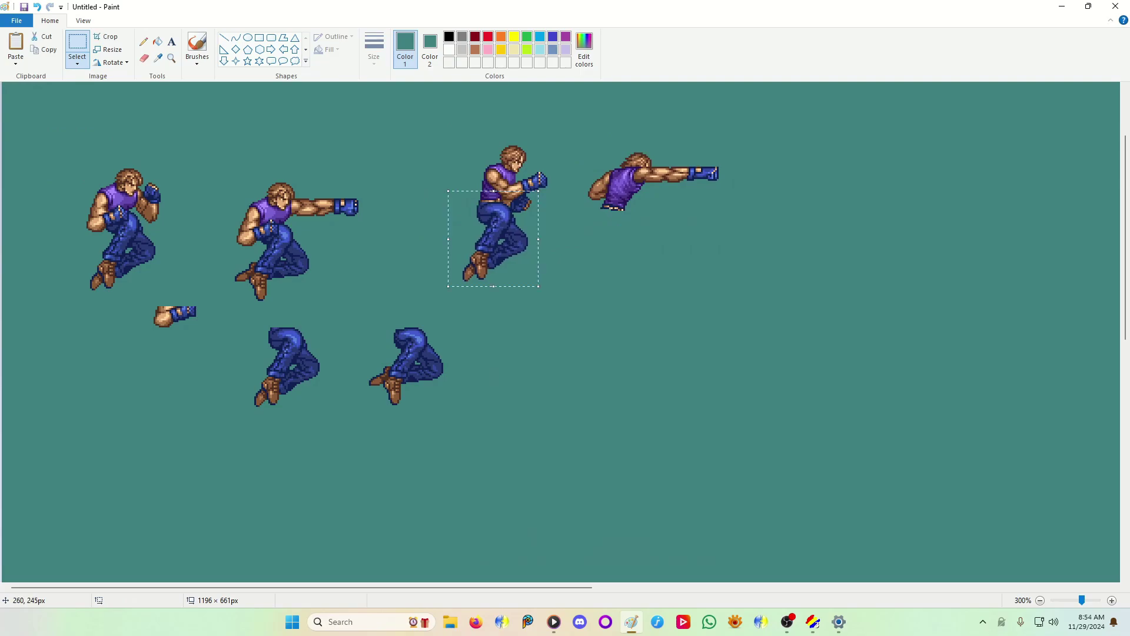
- Move the second pair of jumping legs beneath the fourth torso and shift the two finished sprites left and slightly down together
{"action": "mouse_move", "coordinate": [462, 407]}
{"action": "left_mouse_down"}
{"action": "mouse_move", "coordinate": [365, 318]}
{"action": "mouse_move", "coordinate": [615, 239]}
{"action": "mouse_move", "coordinate": [604, 226]}
{"action": "mouse_move", "coordinate": [609, 239]}
{"action": "mouse_move", "coordinate": [624, 236]}
{"action": "mouse_move", "coordinate": [625, 256]}
{"action": "left_mouse_up"}
{"action": "left_click", "coordinate": [787, 241]}
{"action": "left_click_drag", "start_coordinate": [749, 135], "coordinate": [437, 296]}
{"action": "left_click_drag", "start_coordinate": [578, 229], "coordinate": [535, 245]}
- Delete the leftover forearm and jumping legs, and move the first sprite closer to the second
{"action": "left_click_drag", "start_coordinate": [218, 335], "coordinate": [125, 295]}
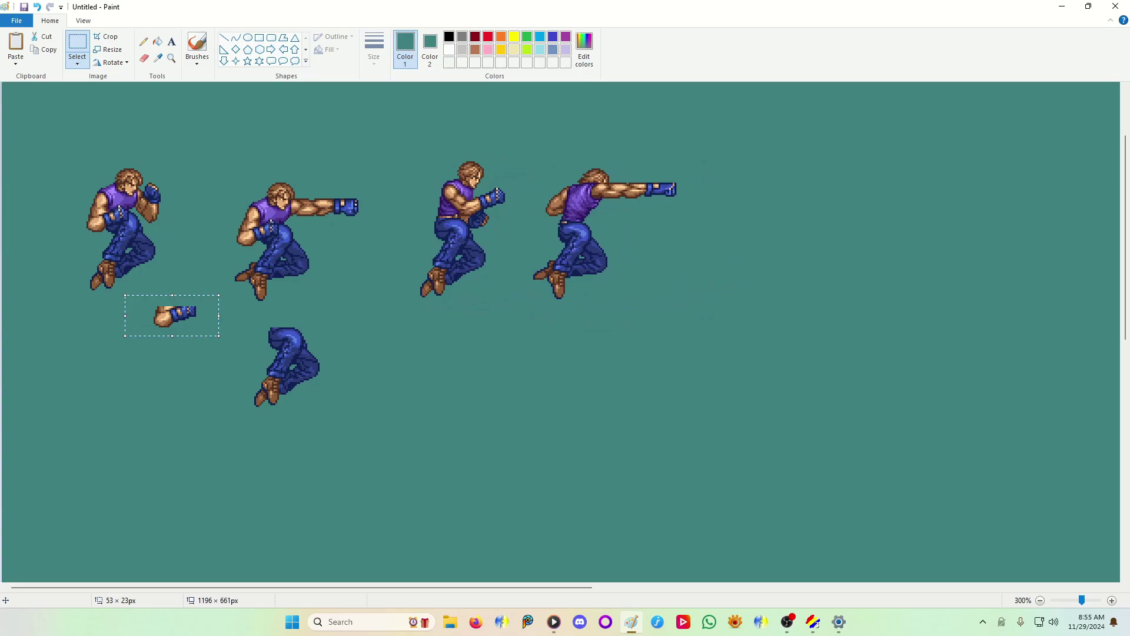
{"action": "key", "text": "Delete"}
{"action": "left_click_drag", "start_coordinate": [346, 319], "coordinate": [345, 319]}
{"action": "key", "text": "Delete"}
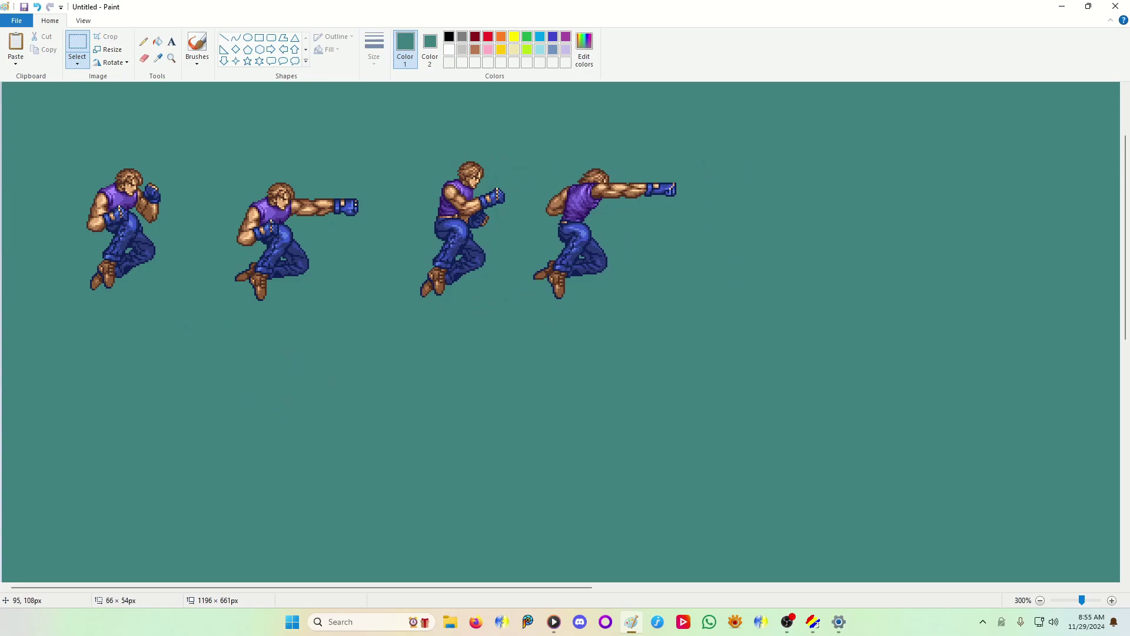
{"action": "left_click_drag", "start_coordinate": [175, 313], "coordinate": [63, 154]}
{"action": "left_click_drag", "start_coordinate": [148, 197], "coordinate": [186, 203]}
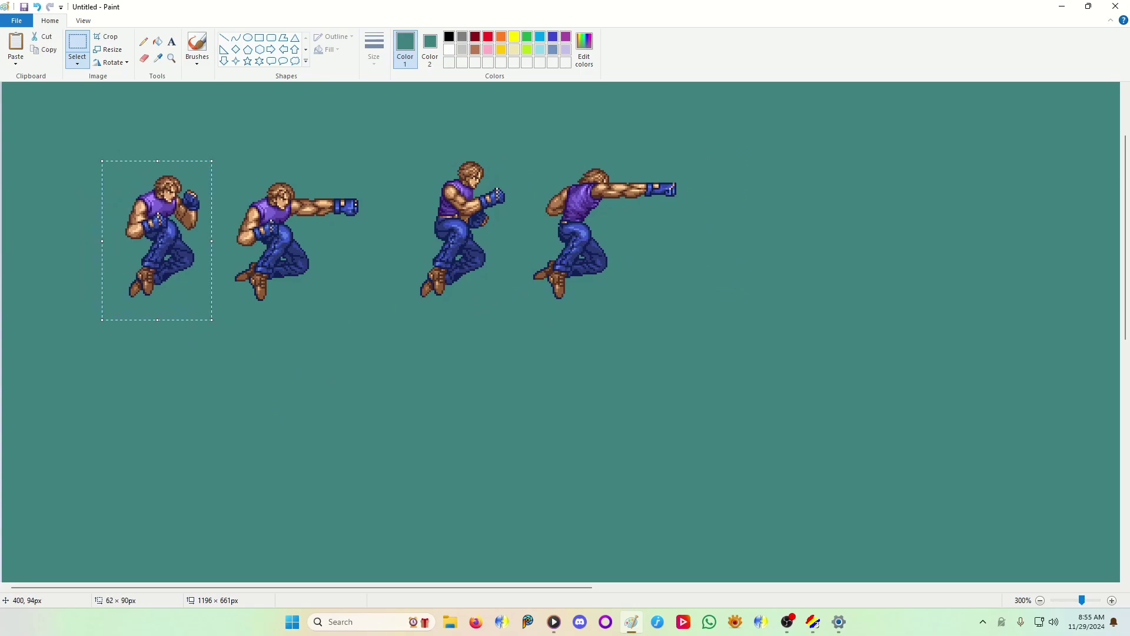
- Copy the four assembled jumping punch sprites, switch to IDraw3, paste them over the loose torsos, and clear the selection
{"action": "left_click_drag", "start_coordinate": [710, 145], "coordinate": [64, 309]}
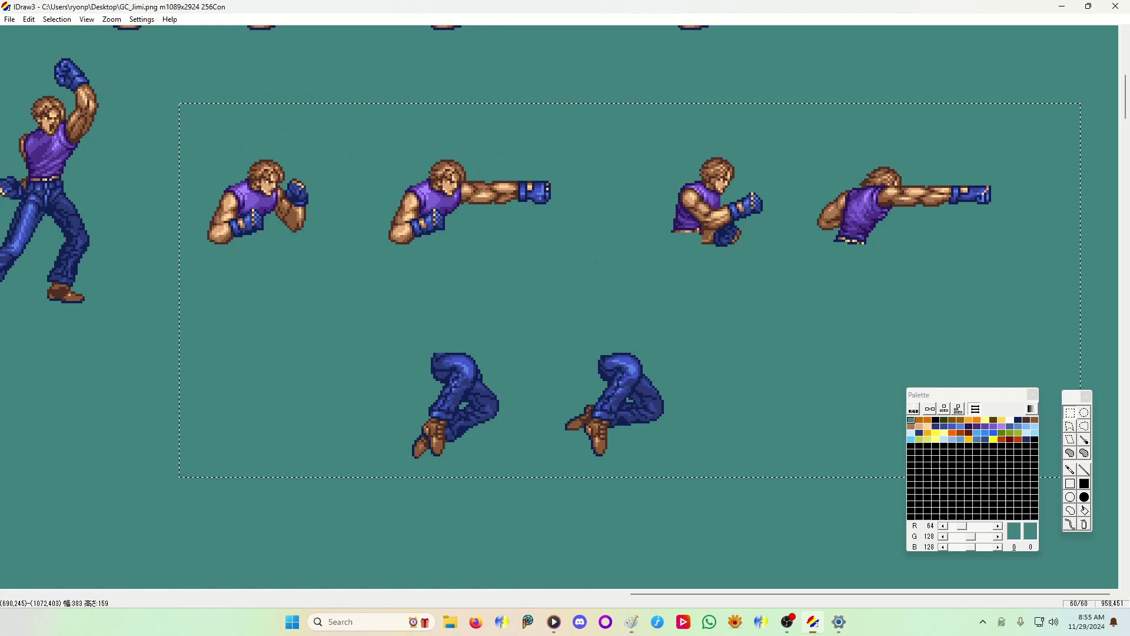
{"action": "key", "text": "alt+Tab"}
{"action": "key", "text": "ctrl+v"}
{"action": "left_click_drag", "start_coordinate": [499, 242], "coordinate": [504, 207]}
{"action": "right_click", "coordinate": [504, 207]}
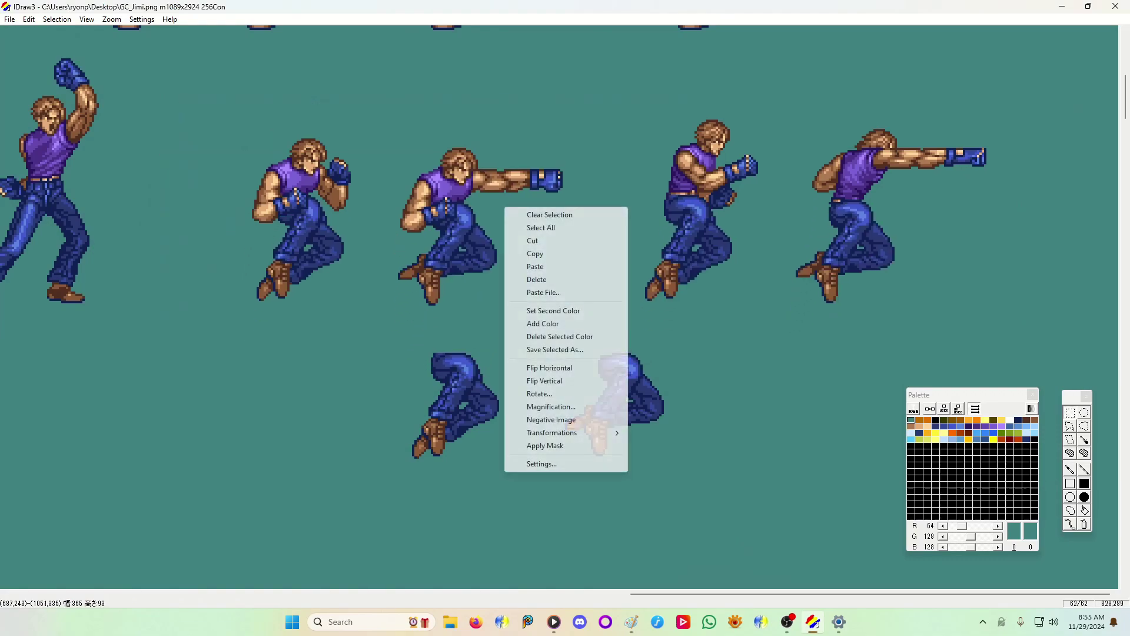
{"action": "left_click", "coordinate": [532, 215]}
- Cover the leftover jumping legs below the new sprites with a filled rectangle in the teal background color
{"action": "left_click", "coordinate": [1084, 483]}
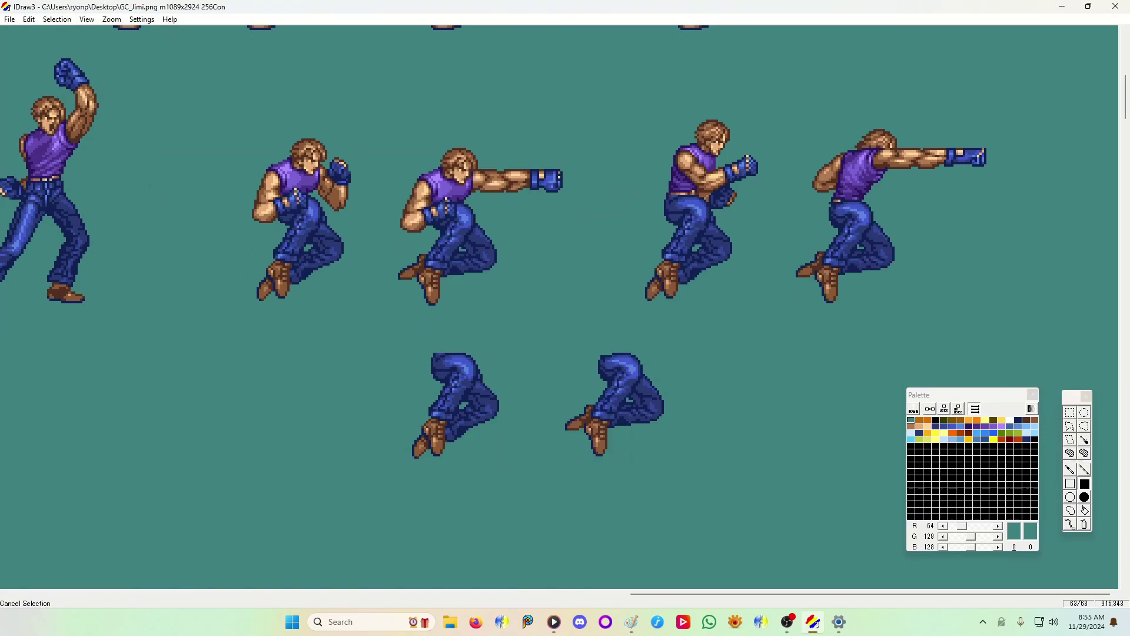
{"action": "left_click_drag", "start_coordinate": [705, 331], "coordinate": [341, 500]}
- Look over the sprite sheet's rows, from the idle and walking poses down to the standing kicks
{"action": "left_click", "coordinate": [111, 19]}
{"action": "left_click", "coordinate": [117, 29]}
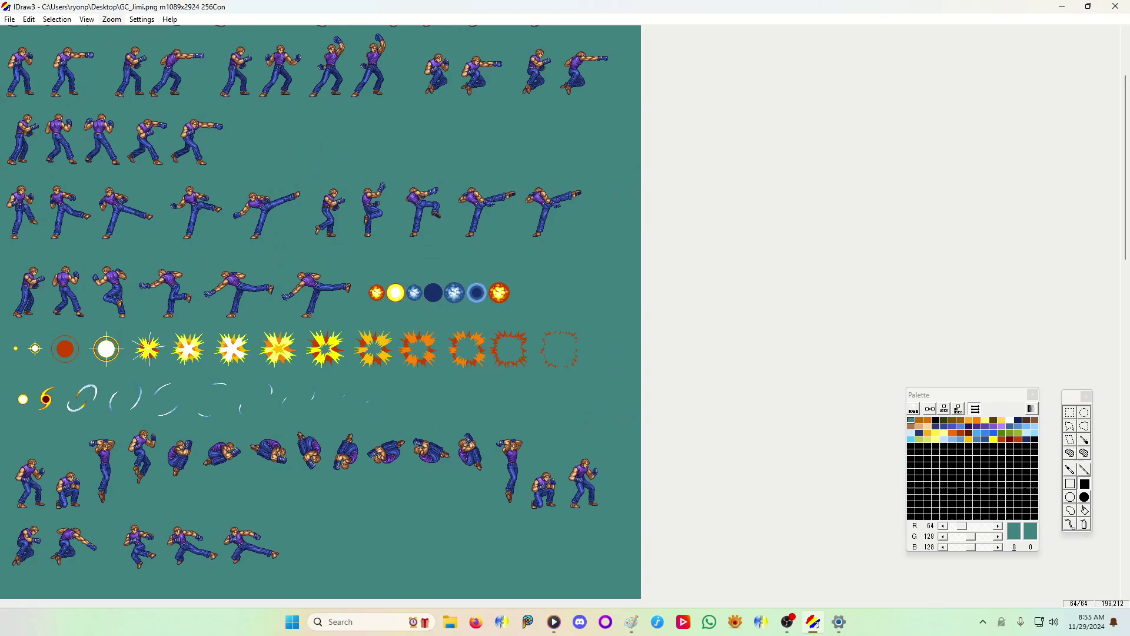
{"action": "left_click", "coordinate": [111, 19]}
{"action": "left_click", "coordinate": [117, 46]}
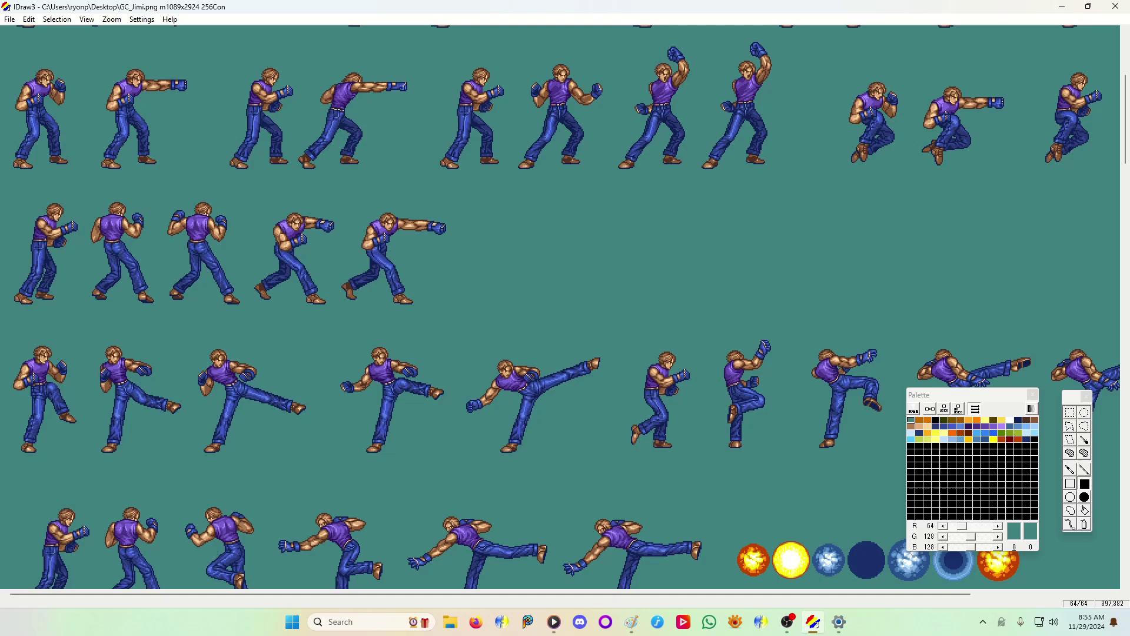
{"action": "left_click_drag", "start_coordinate": [1126, 154], "coordinate": [1125, 115]}
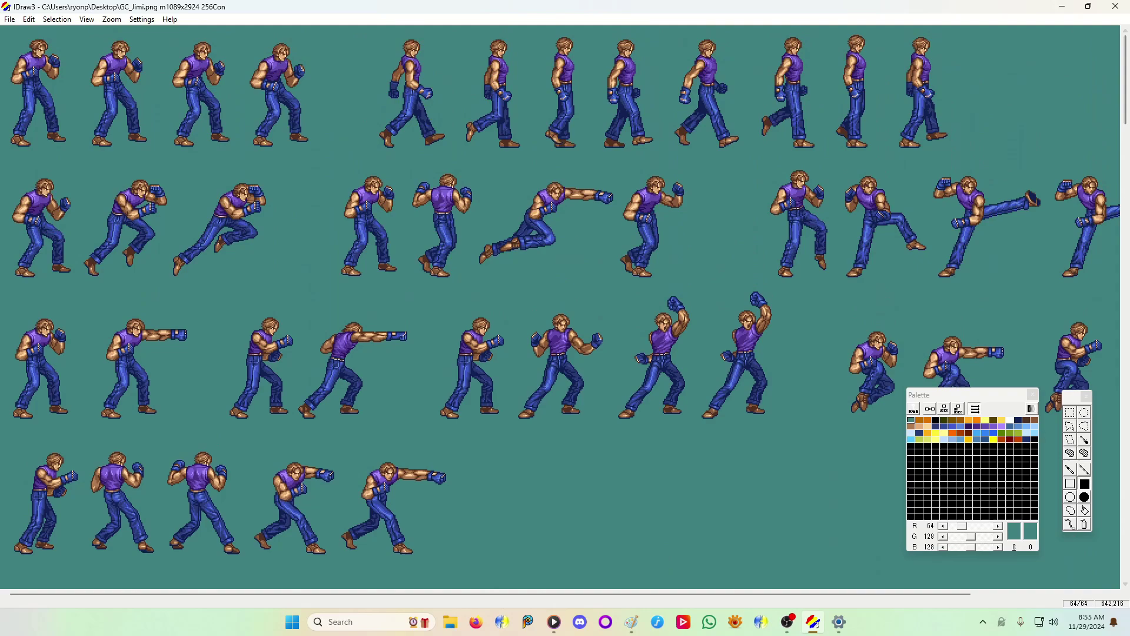
{"action": "scroll", "coordinate": [559, 306], "scroll_direction": "down", "scroll_amount": 3}
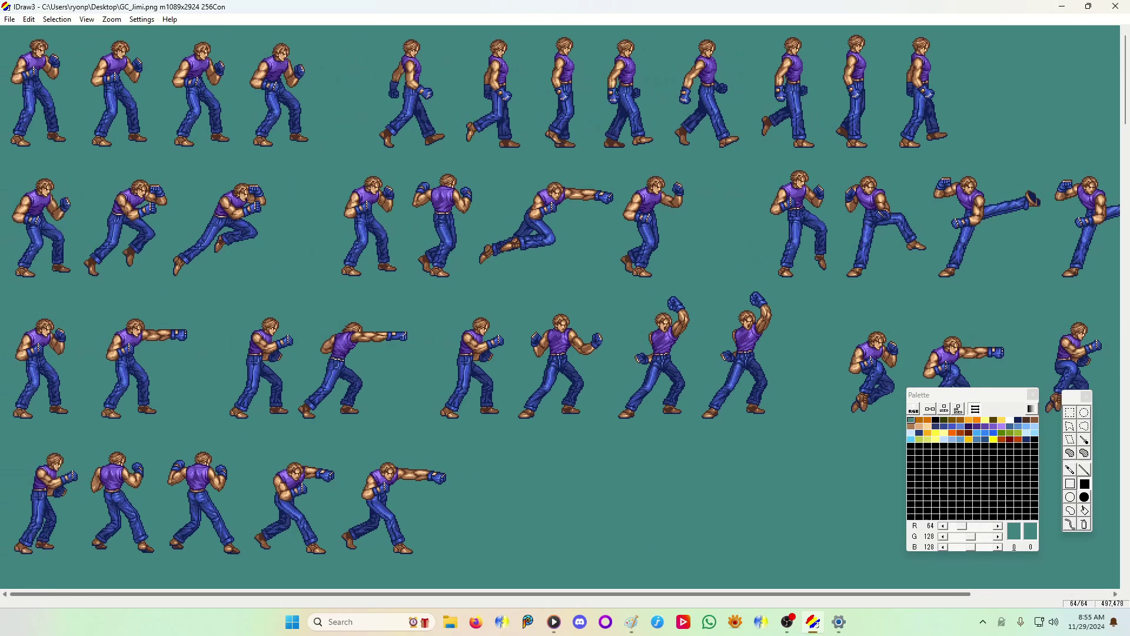
{"action": "scroll", "coordinate": [565, 307], "scroll_direction": "down", "scroll_amount": 4}
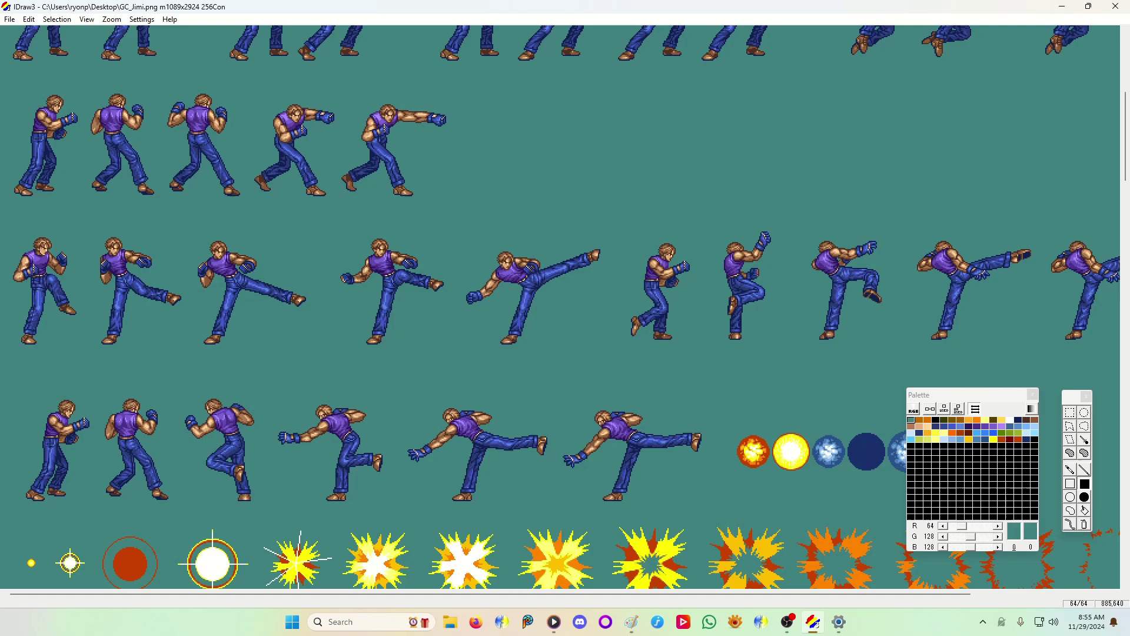
- Mark the extended legs of the low kick and the high kick in the kick row, and clear the selection
{"action": "left_click", "coordinate": [1070, 412]}
{"action": "left_click_drag", "start_coordinate": [230, 269], "coordinate": [303, 312]}
{"action": "left_click_drag", "start_coordinate": [520, 279], "coordinate": [613, 242]}
{"action": "right_click", "coordinate": [350, 237]}
{"action": "left_click", "coordinate": [383, 246]}
{"action": "scroll", "coordinate": [565, 306], "scroll_direction": "up", "scroll_amount": 6}
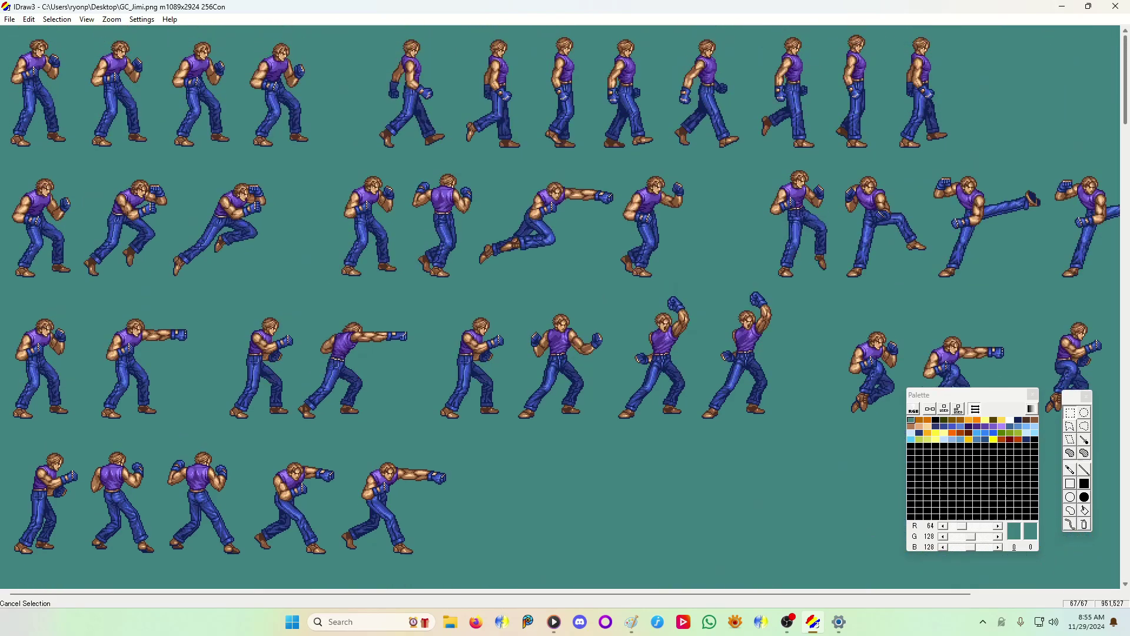
- Copy the extended kicking leg from the second row's front kick and place it in the empty area beside the uppercut-free punch row
{"action": "left_click_drag", "start_coordinate": [1044, 188], "coordinate": [974, 226]}
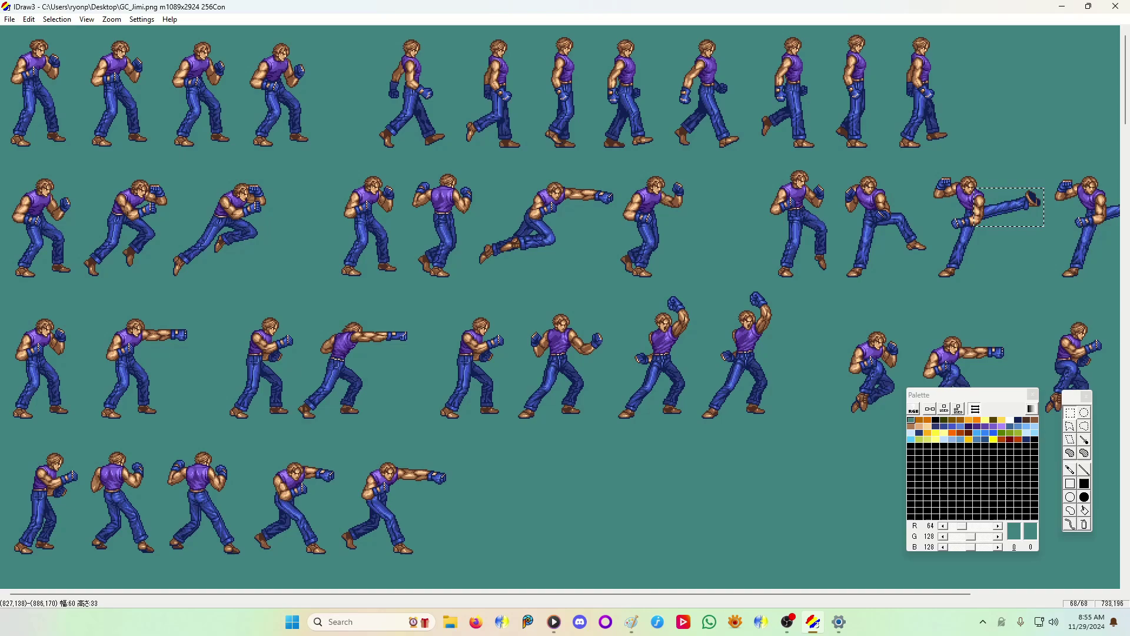
{"action": "key", "text": "ctrl+c"}
{"action": "left_click_drag", "start_coordinate": [1125, 82], "coordinate": [1125, 152]}
{"action": "key", "text": "ctrl+v"}
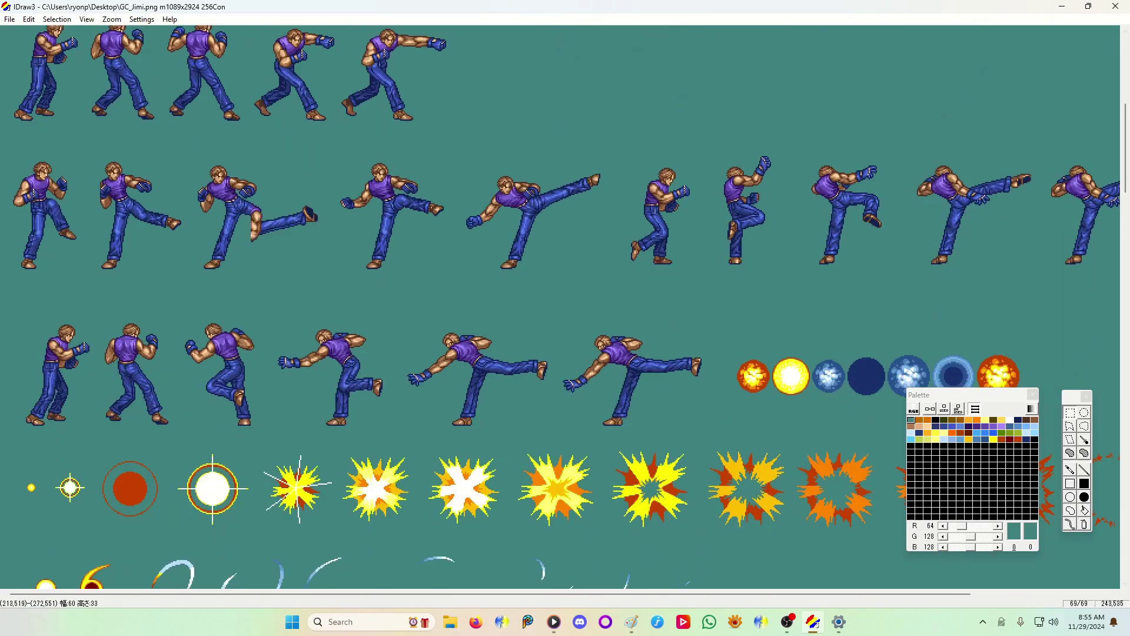
{"action": "left_click_drag", "start_coordinate": [272, 202], "coordinate": [718, 79]}
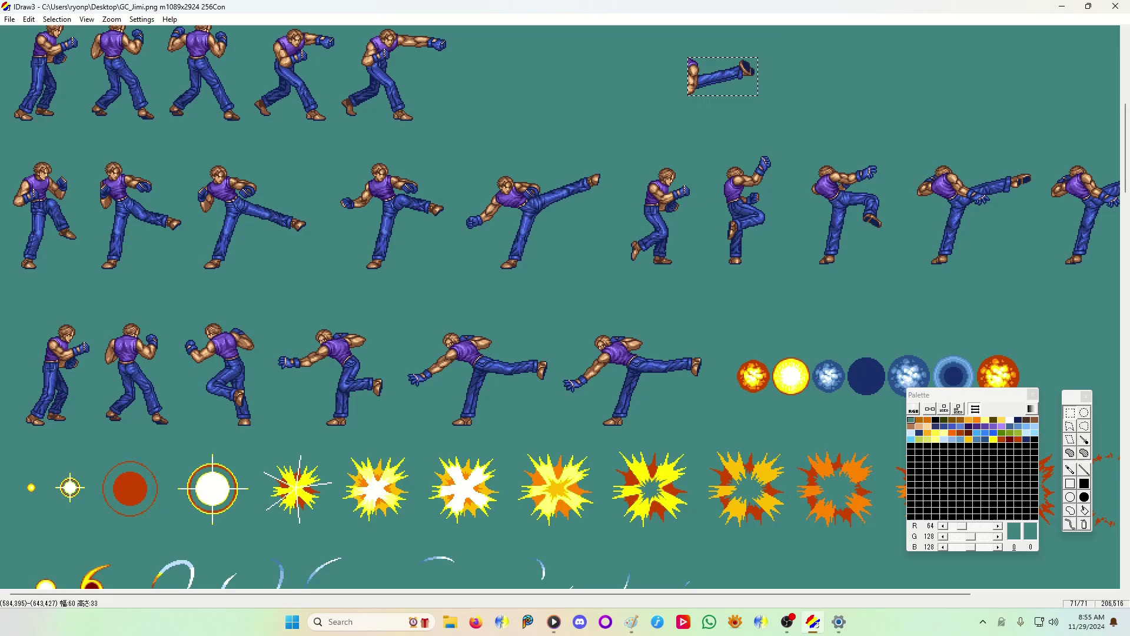
- Copy the thigh section of the low kick's extended leg, place it beside the loose kicking leg, and clear the selection
{"action": "left_click_drag", "start_coordinate": [241, 196], "coordinate": [272, 225]}
{"action": "key", "text": "ctrl+c"}
{"action": "key", "text": "ctrl+v"}
{"action": "left_click", "coordinate": [112, 19]}
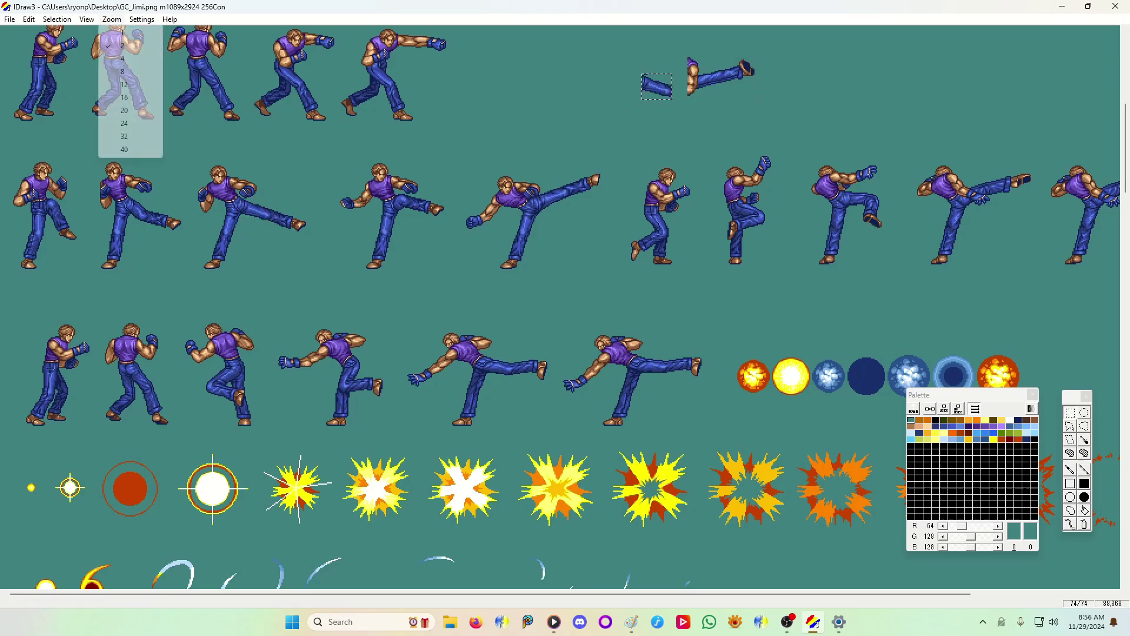
{"action": "left_click", "coordinate": [121, 59]}
{"action": "left_click_drag", "start_coordinate": [283, 594], "coordinate": [718, 594]}
{"action": "scroll", "coordinate": [366, 249], "scroll_direction": "up", "scroll_amount": 5}
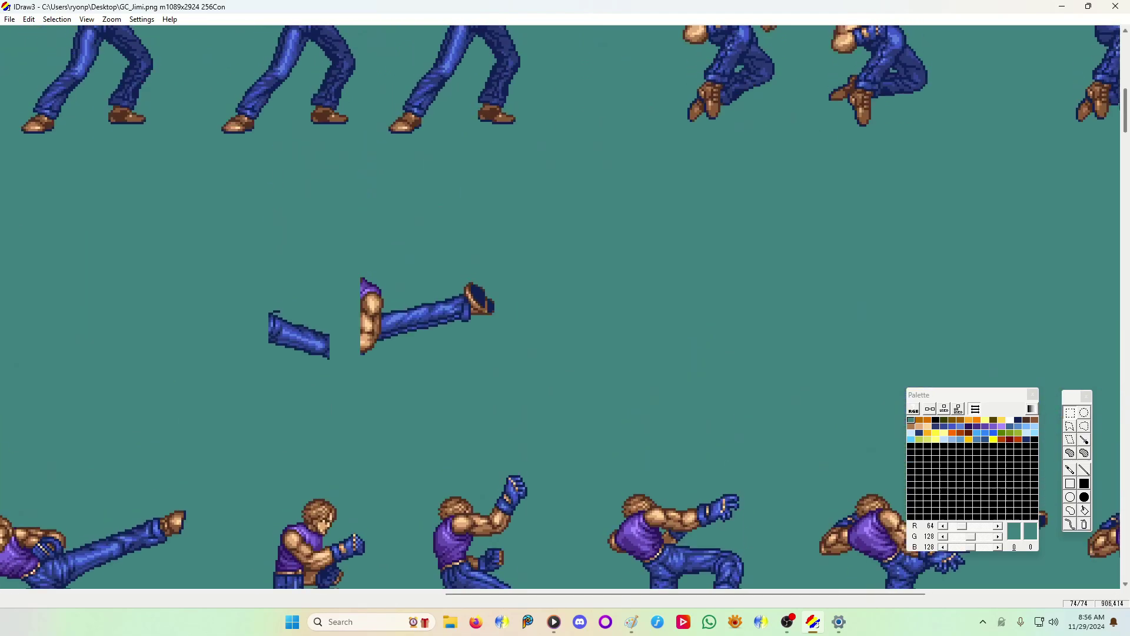
{"action": "right_click", "coordinate": [366, 249]}
{"action": "left_click", "coordinate": [407, 257]}
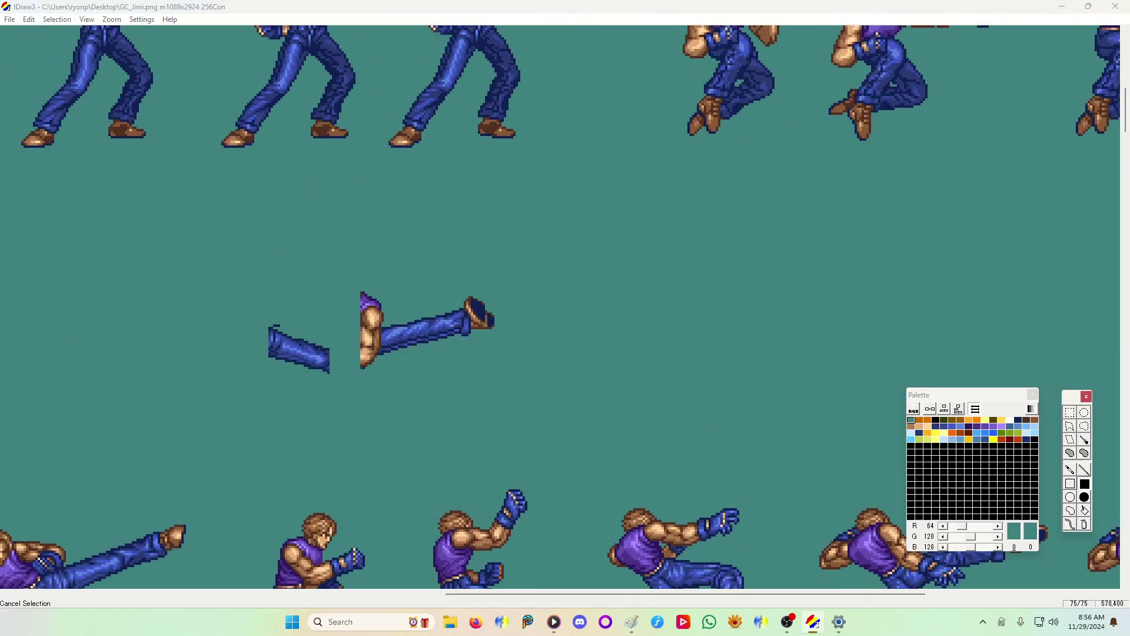
- Erase the arm and shirt remnants from the loose kicking leg with lines in the teal background color
{"action": "mouse_move", "coordinate": [385, 326]}
{"action": "left_mouse_down"}
{"action": "mouse_move", "coordinate": [354, 296]}
{"action": "mouse_move", "coordinate": [370, 369]}
{"action": "mouse_move", "coordinate": [363, 306]}
{"action": "left_mouse_up"}
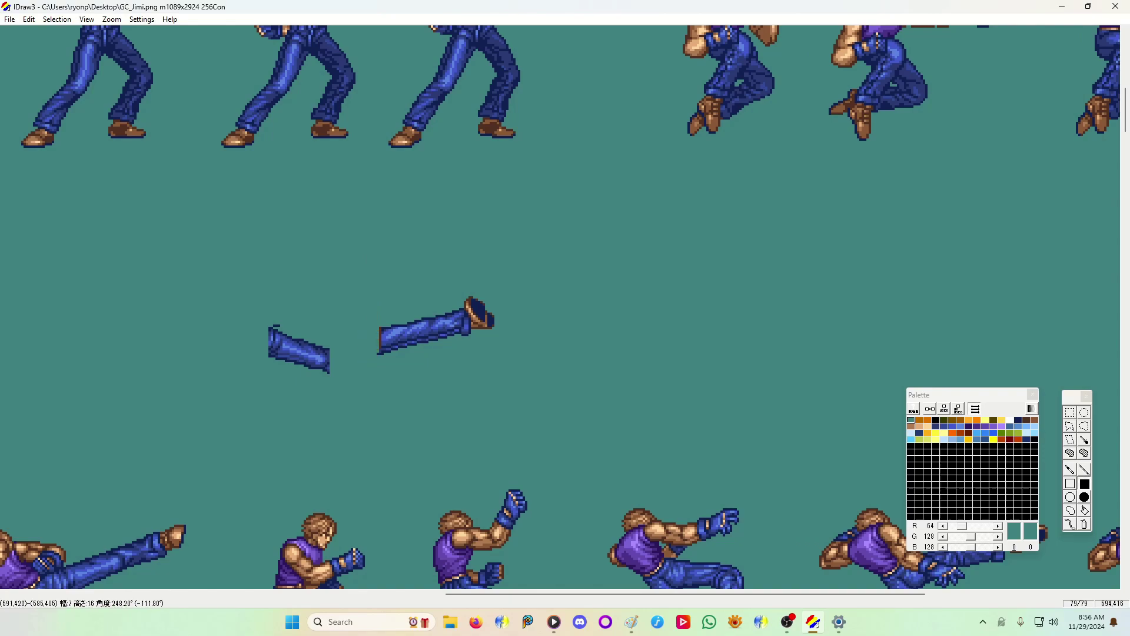
{"action": "left_click_drag", "start_coordinate": [380, 347], "coordinate": [362, 303]}
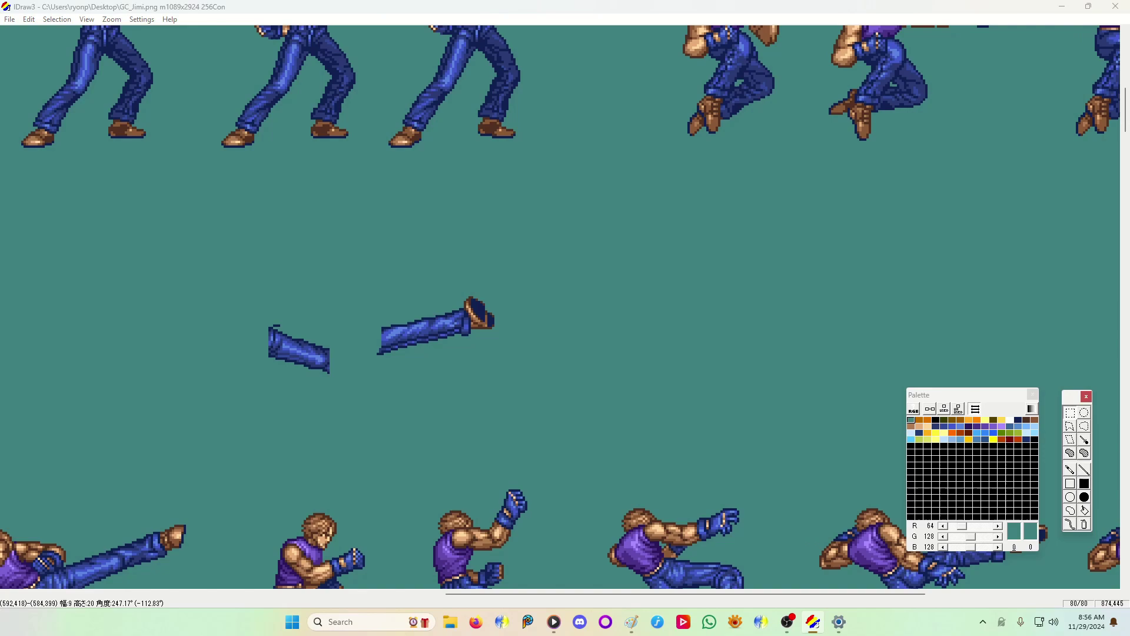
- Flip the loose thigh section vertically so it slopes like the kicking leg, place it just before that leg, and clear the selection
{"action": "left_click_drag", "start_coordinate": [252, 303], "coordinate": [362, 385]}
{"action": "right_click", "coordinate": [291, 339]}
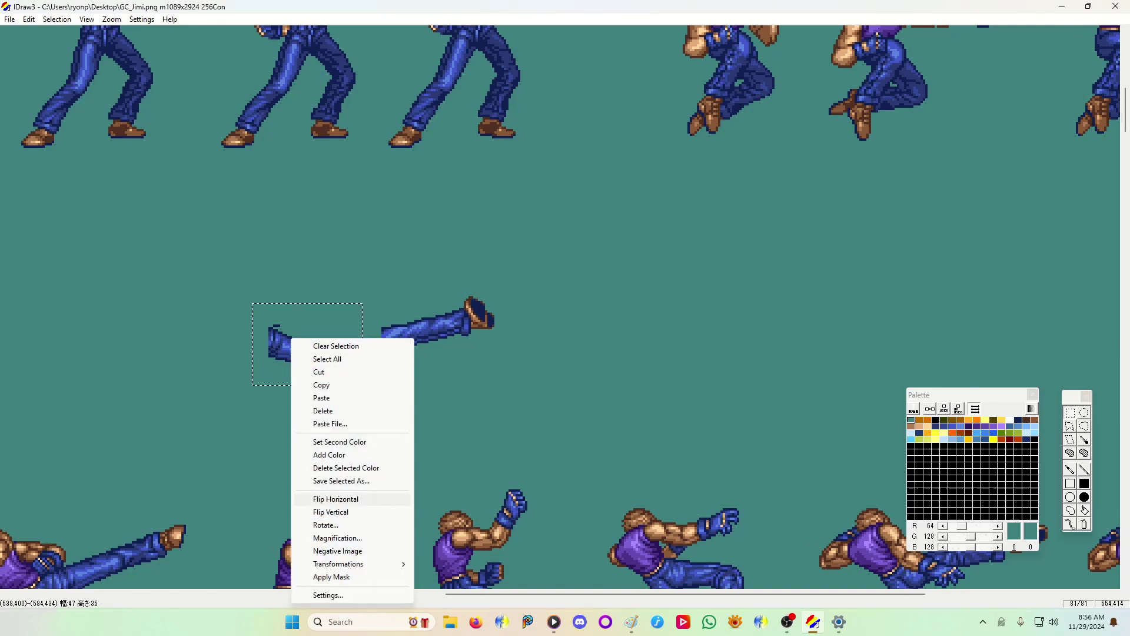
{"action": "left_click", "coordinate": [335, 498]}
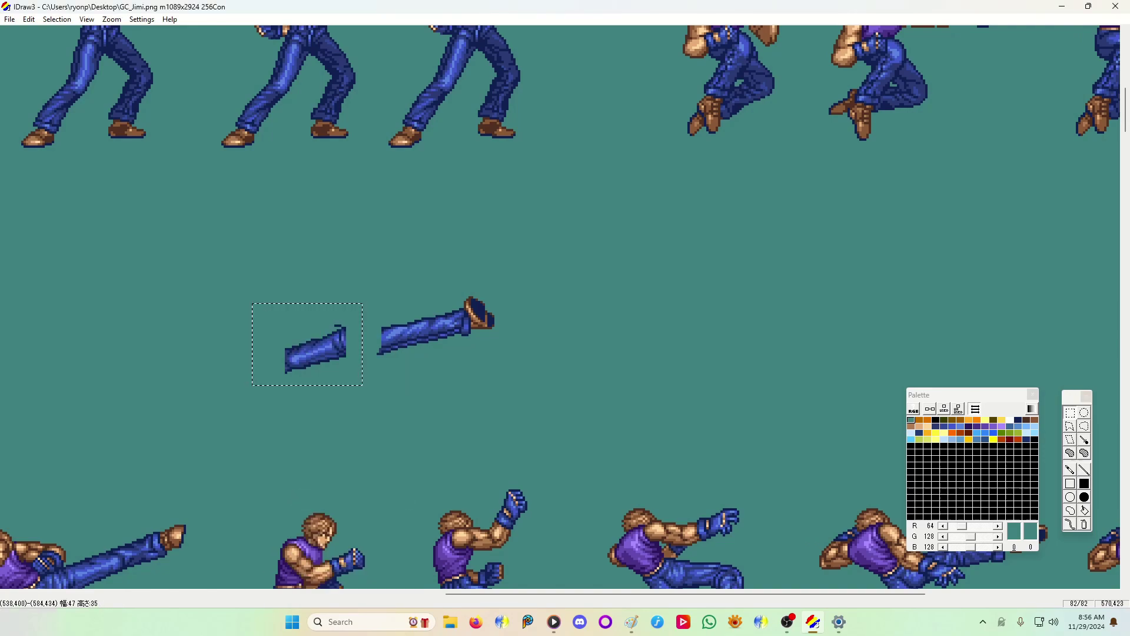
{"action": "right_click", "coordinate": [325, 358]}
{"action": "left_click", "coordinate": [371, 265]}
{"action": "right_click", "coordinate": [331, 337]}
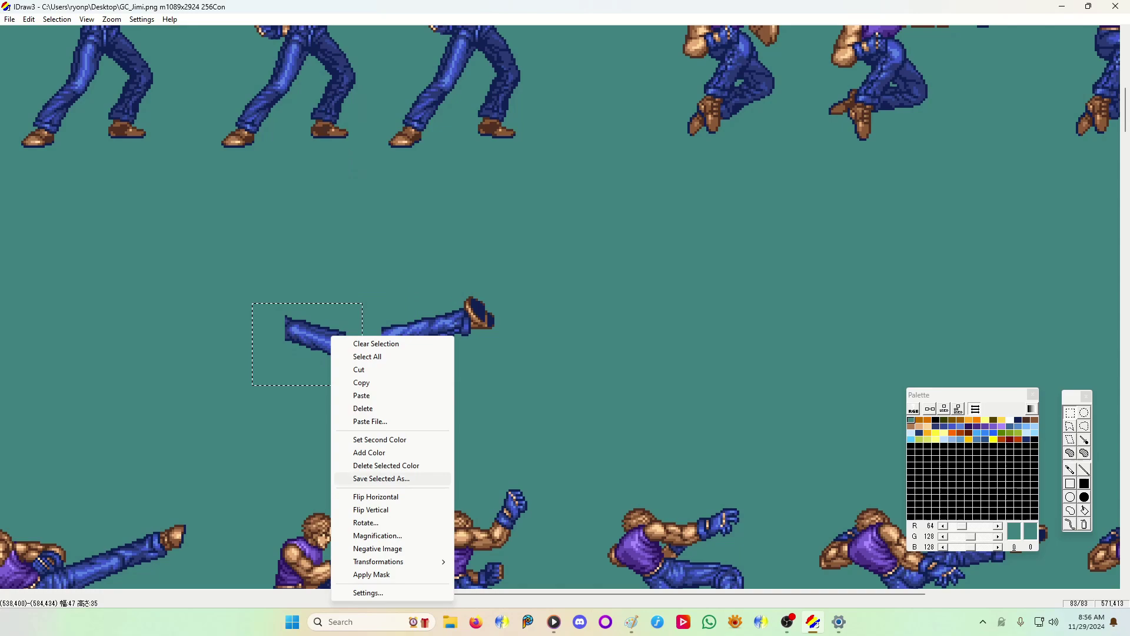
{"action": "left_click", "coordinate": [375, 497]}
{"action": "mouse_move", "coordinate": [320, 354]}
{"action": "left_mouse_down"}
{"action": "mouse_move", "coordinate": [360, 361]}
{"action": "mouse_move", "coordinate": [318, 370]}
{"action": "mouse_move", "coordinate": [301, 360]}
{"action": "left_mouse_up"}
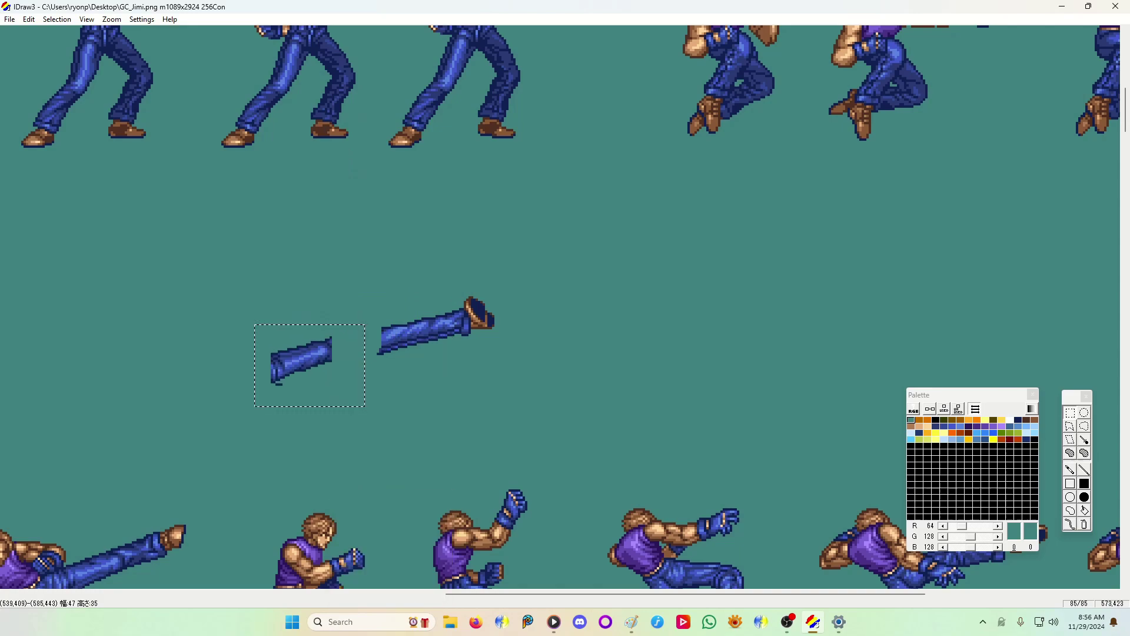
{"action": "right_click", "coordinate": [414, 285]}
{"action": "left_click", "coordinate": [454, 292]}
- Copy the thigh section and the loose kicking leg together into Paint and place them in the empty area below the jumping punches
{"action": "left_click_drag", "start_coordinate": [527, 280], "coordinate": [242, 408]}
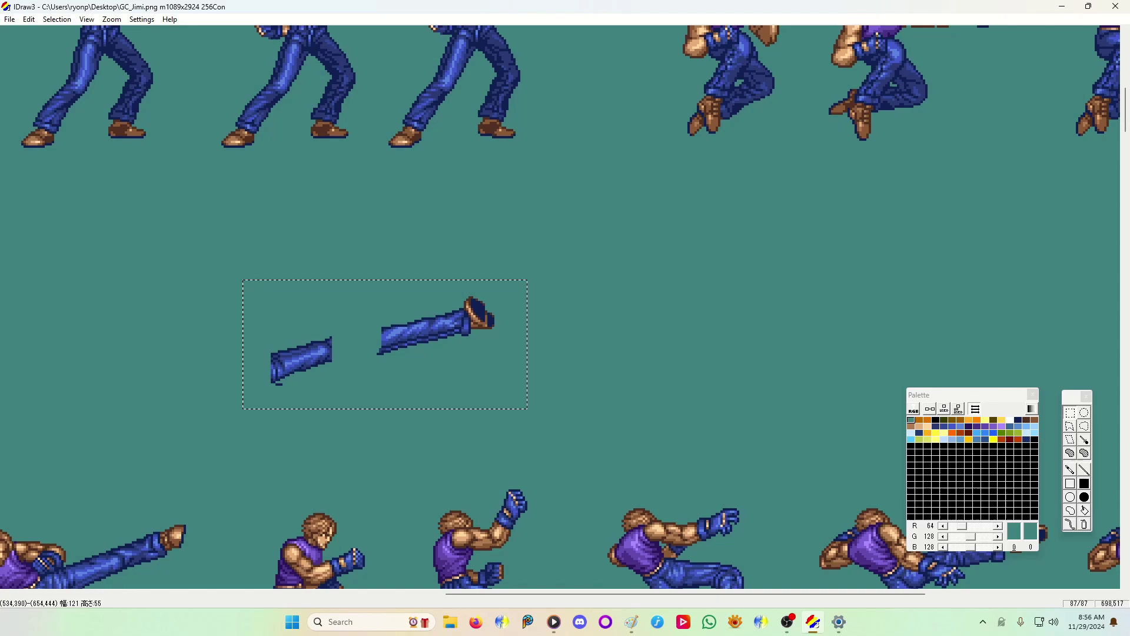
{"action": "key", "text": "ctrl+c"}
{"action": "left_click", "coordinate": [631, 621]}
{"action": "key", "text": "ctrl+v"}
{"action": "mouse_move", "coordinate": [81, 126]}
{"action": "left_mouse_down"}
{"action": "mouse_move", "coordinate": [265, 455]}
{"action": "mouse_move", "coordinate": [186, 515]}
{"action": "left_mouse_up"}
{"action": "left_click", "coordinate": [510, 413]}
- Join the lower leg with the foot to the thigh section to form one long kicking leg
{"action": "left_click_drag", "start_coordinate": [234, 474], "coordinate": [285, 483]}
{"action": "left_click_drag", "start_coordinate": [337, 450], "coordinate": [295, 444]}
{"action": "key", "text": "Escape"}
- Copy the joined leg back to IDraw3, place it above the high kick, and sample its dark blue shades for touch-ups
{"action": "left_click_drag", "start_coordinate": [232, 487], "coordinate": [205, 501]}
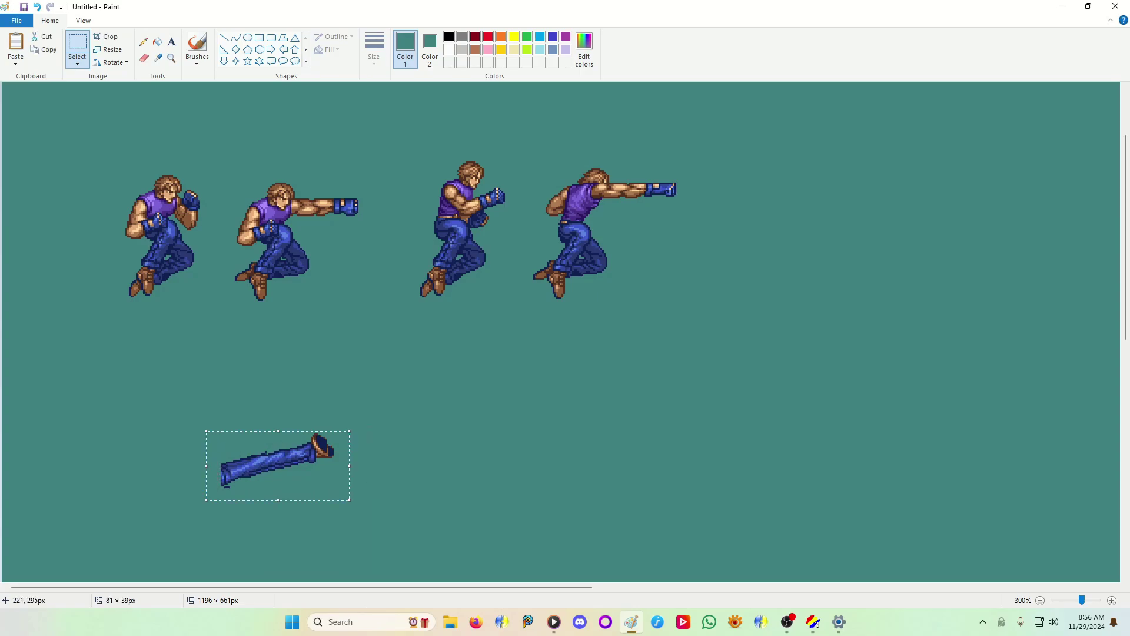
{"action": "left_click", "coordinate": [813, 621]}
{"action": "left_click_drag", "start_coordinate": [478, 594], "coordinate": [270, 594]}
{"action": "left_click_drag", "start_coordinate": [1125, 112], "coordinate": [1125, 136]}
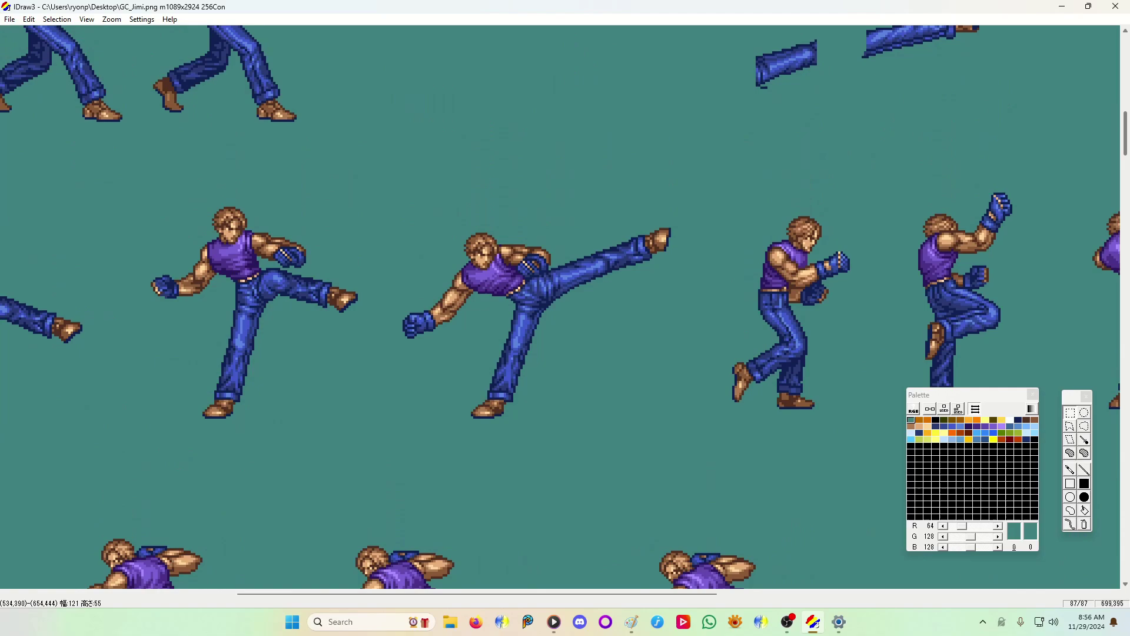
{"action": "key", "text": "ctrl+v"}
{"action": "left_click_drag", "start_coordinate": [644, 297], "coordinate": [599, 168]}
{"action": "right_click", "coordinate": [599, 168]}
{"action": "left_click", "coordinate": [626, 177]}
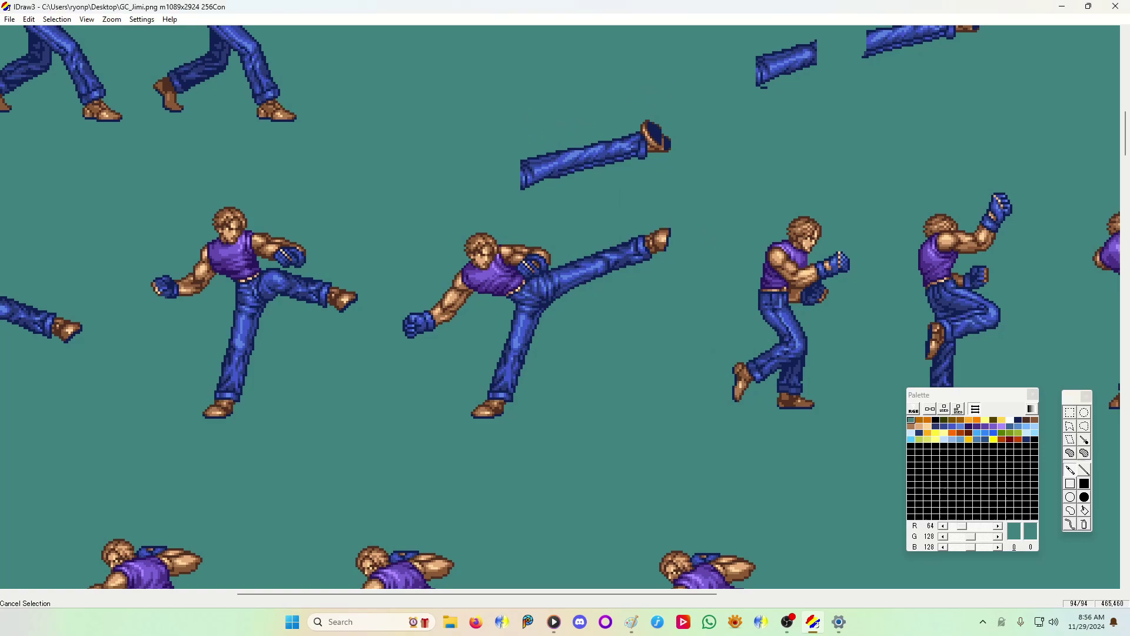
{"action": "right_click", "coordinate": [583, 147]}
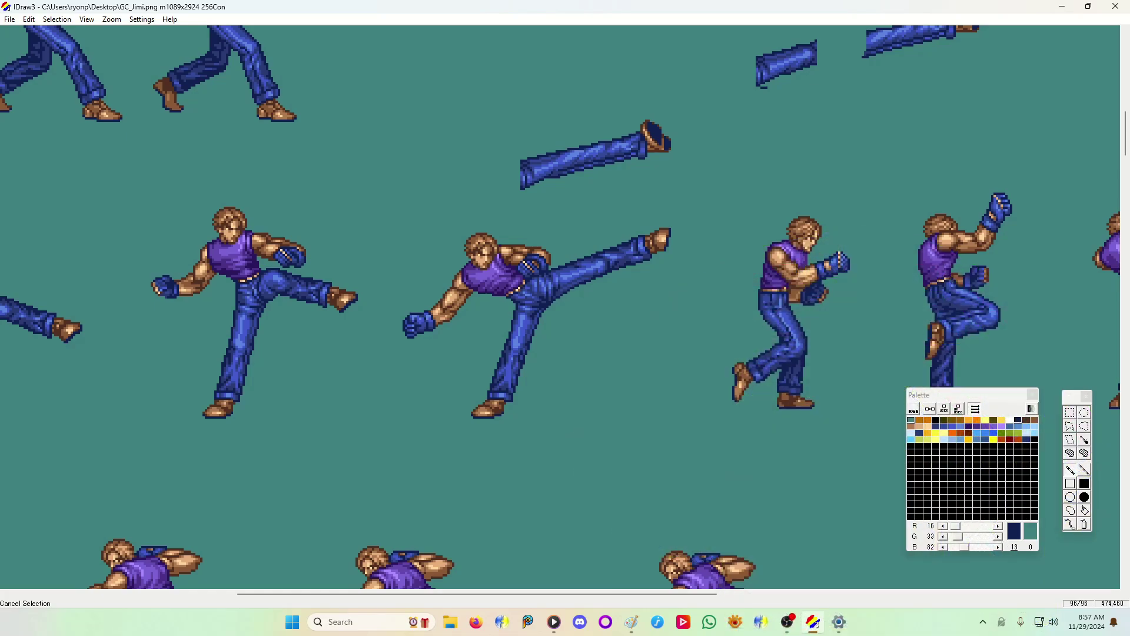
{"action": "right_click", "coordinate": [585, 146]}
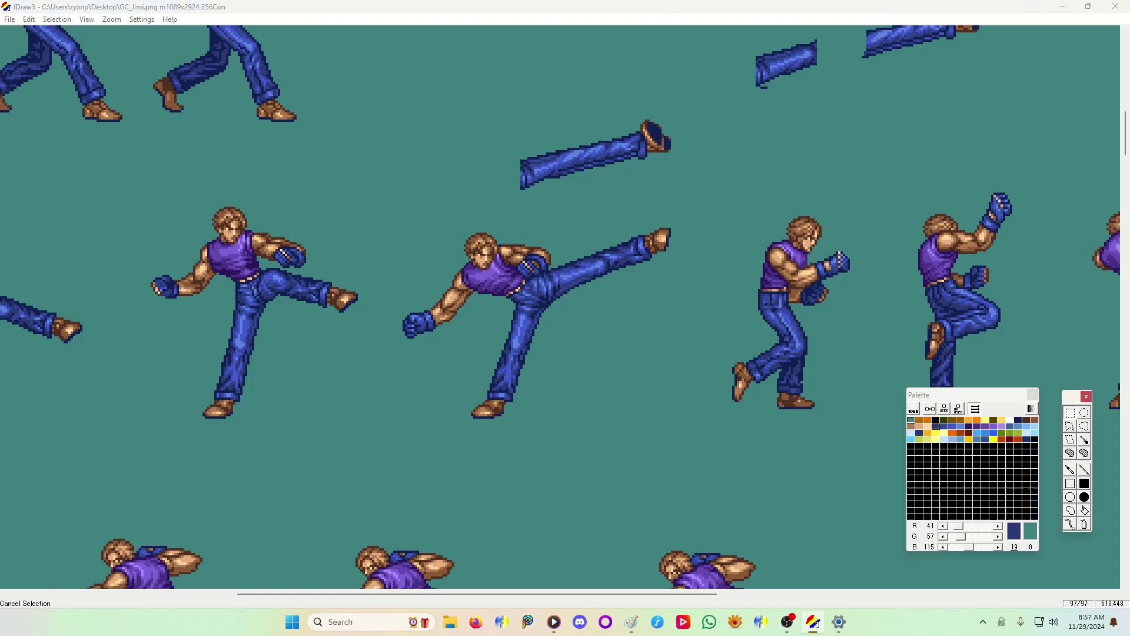
- Copy the full low kick sprite from the kick row and paste it over the loose leg parts in the empty area above
{"action": "left_click_drag", "start_coordinate": [511, 594], "coordinate": [396, 594]}
{"action": "left_click_drag", "start_coordinate": [121, 208], "coordinate": [359, 434]}
{"action": "scroll", "coordinate": [559, 306], "scroll_direction": "up", "scroll_amount": 4}
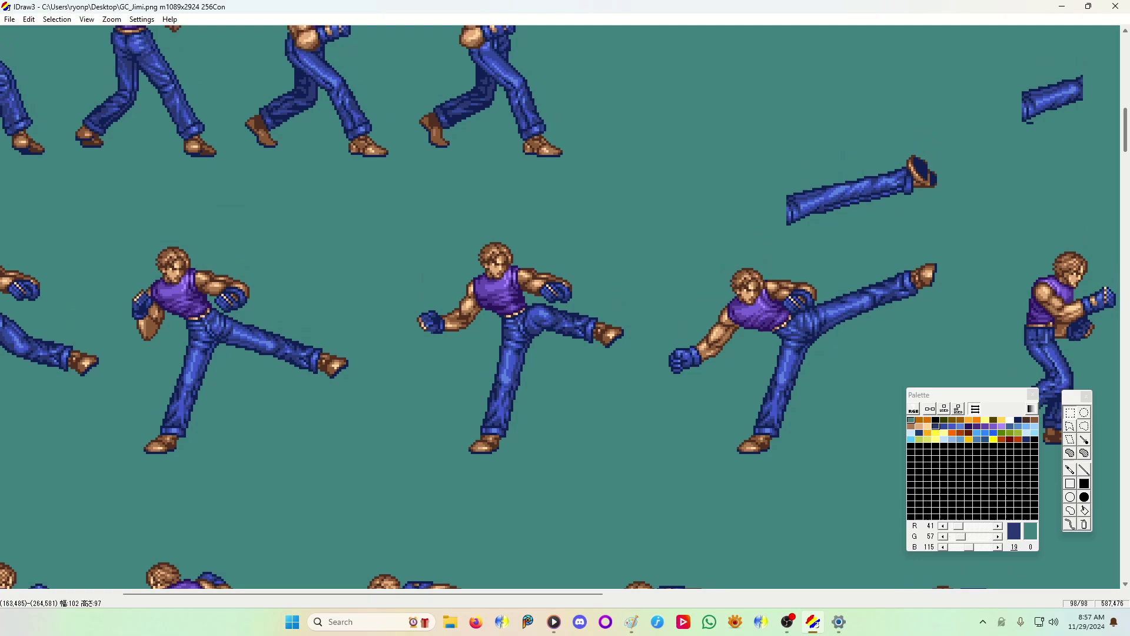
{"action": "scroll", "coordinate": [559, 306], "scroll_direction": "right", "scroll_amount": 1}
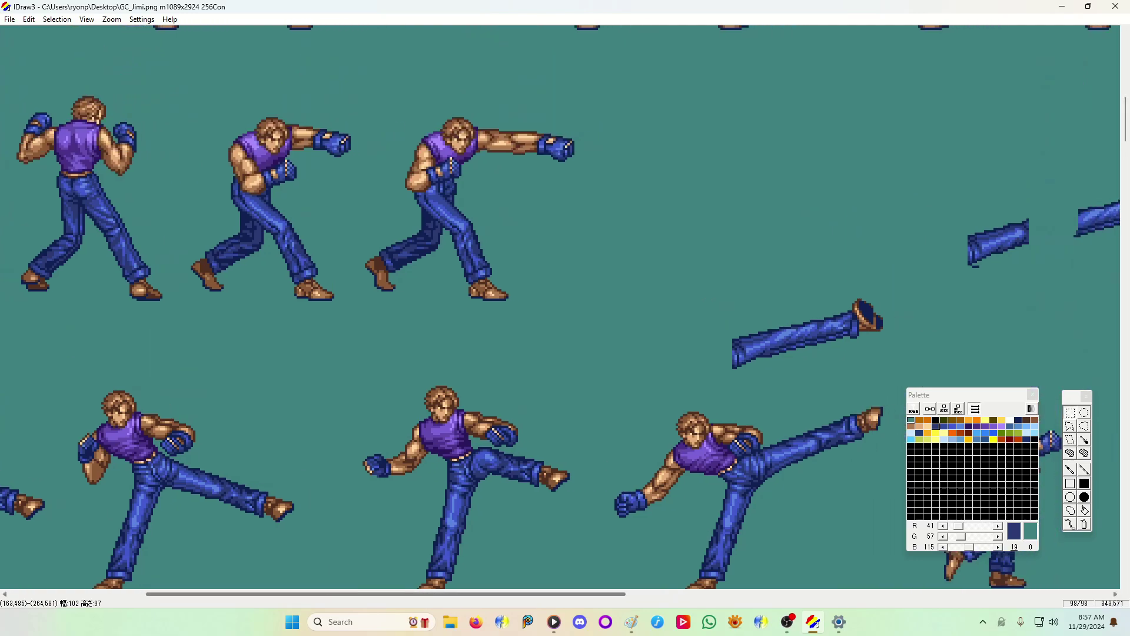
{"action": "scroll", "coordinate": [559, 306], "scroll_direction": "right", "scroll_amount": 9}
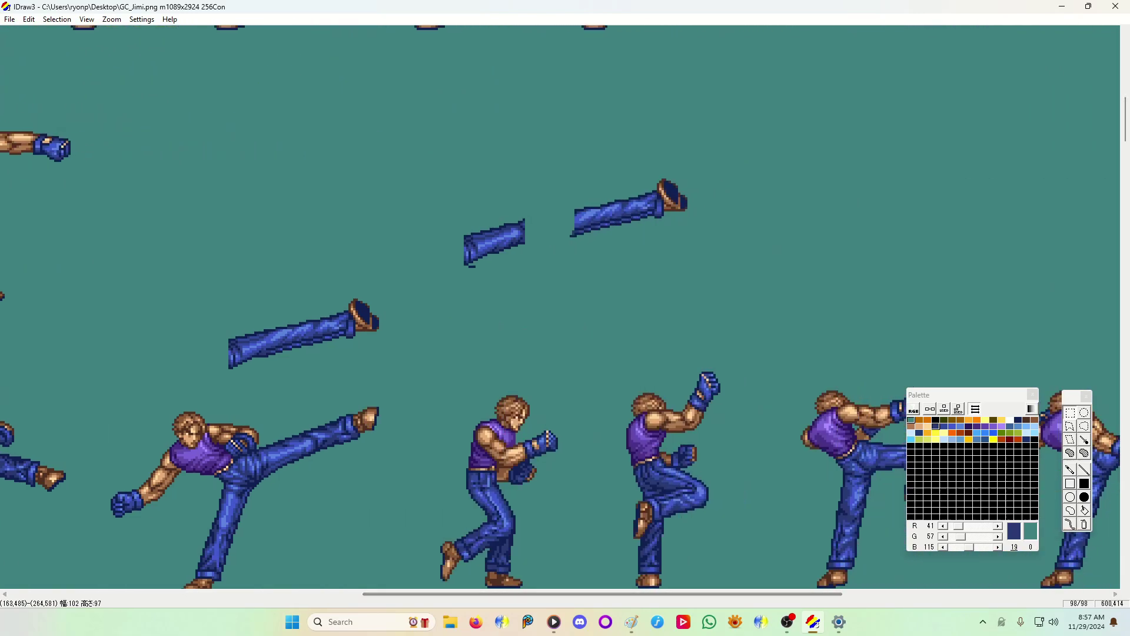
{"action": "key", "text": "ctrl+v"}
{"action": "right_click", "coordinate": [378, 262]}
{"action": "left_click", "coordinate": [412, 270]}
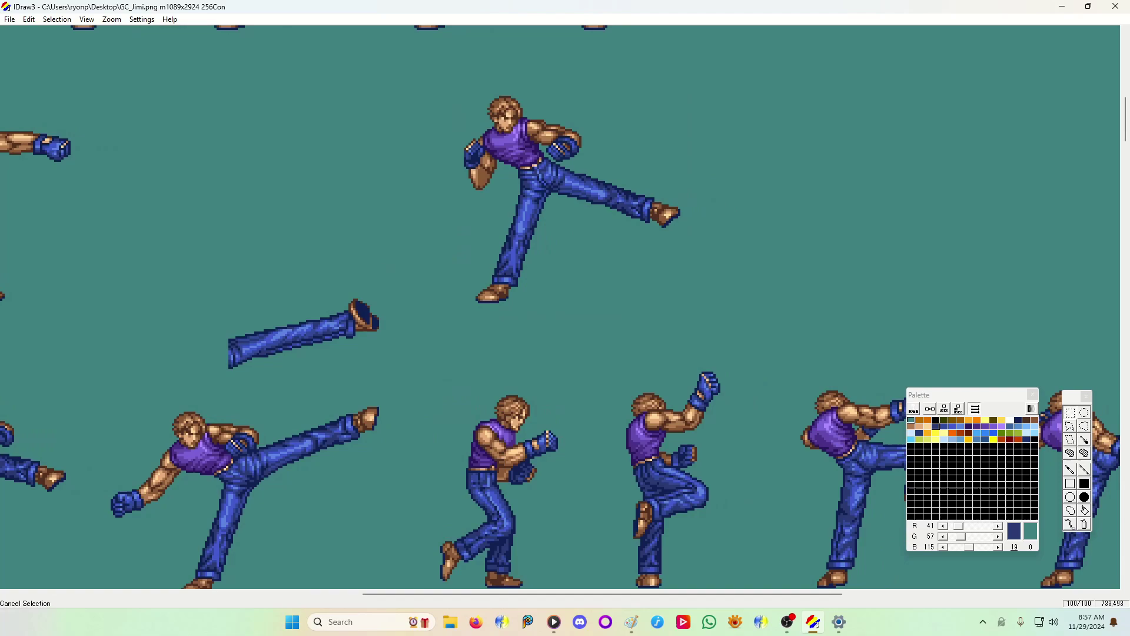
- Erase the extended leg of the copied low kick sprite with a filled rectangle in the teal background color
{"action": "left_click", "coordinate": [1085, 483]}
{"action": "right_click", "coordinate": [567, 199]}
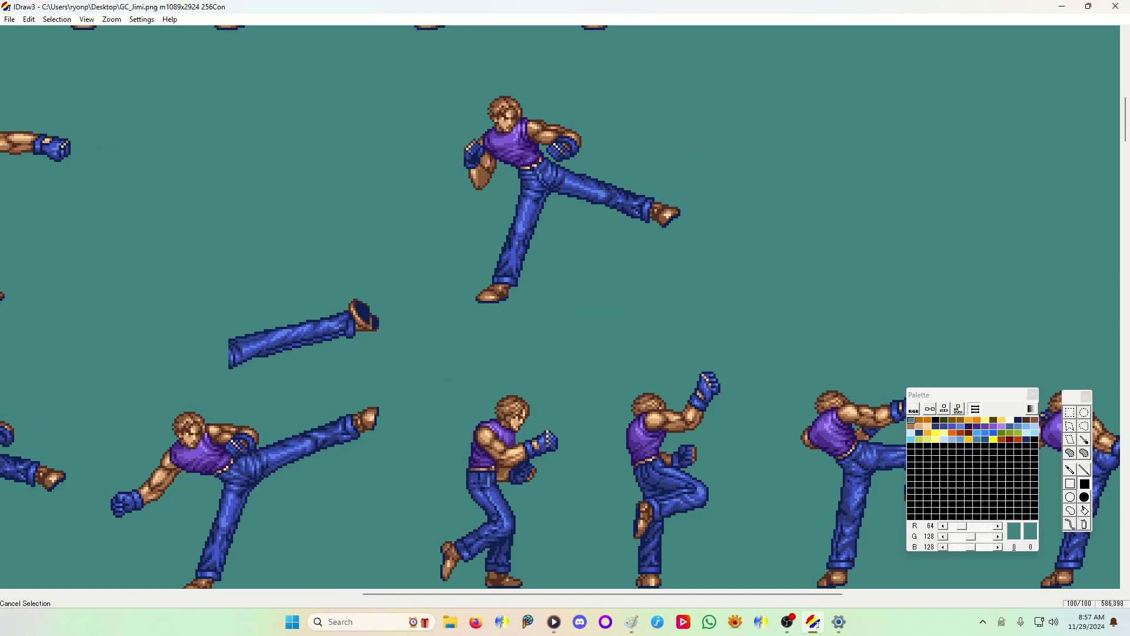
{"action": "left_click_drag", "start_coordinate": [559, 175], "coordinate": [681, 227]}
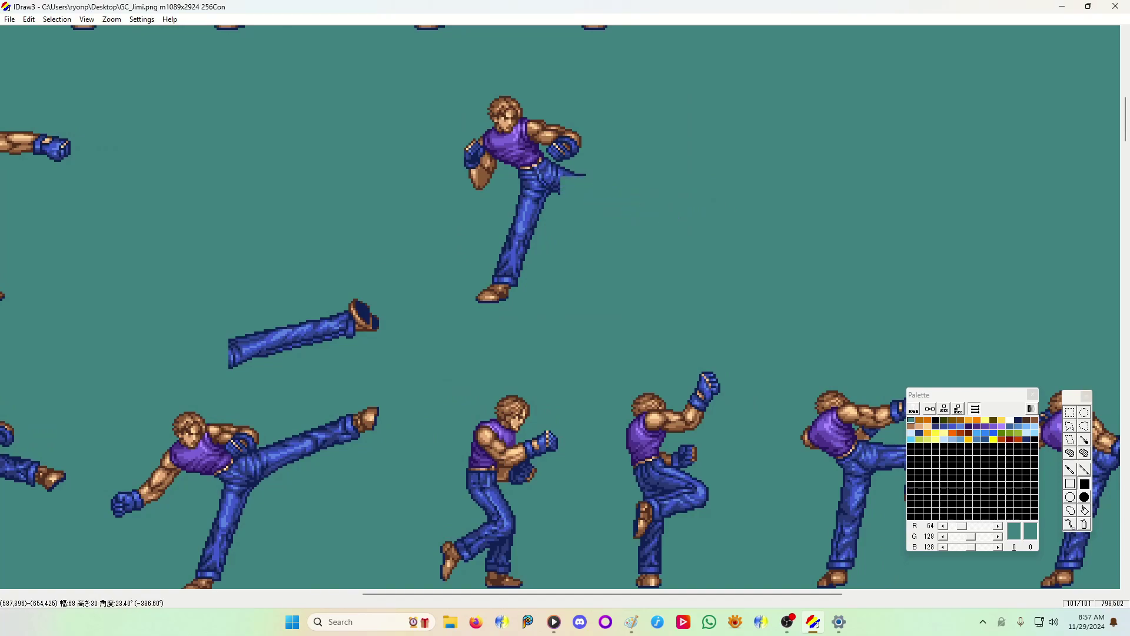
- Copy the one-legged kick sprite and the joined leg together into Paint and place them in an empty part of the canvas
{"action": "left_click", "coordinate": [1070, 426]}
{"action": "left_click", "coordinate": [1070, 412]}
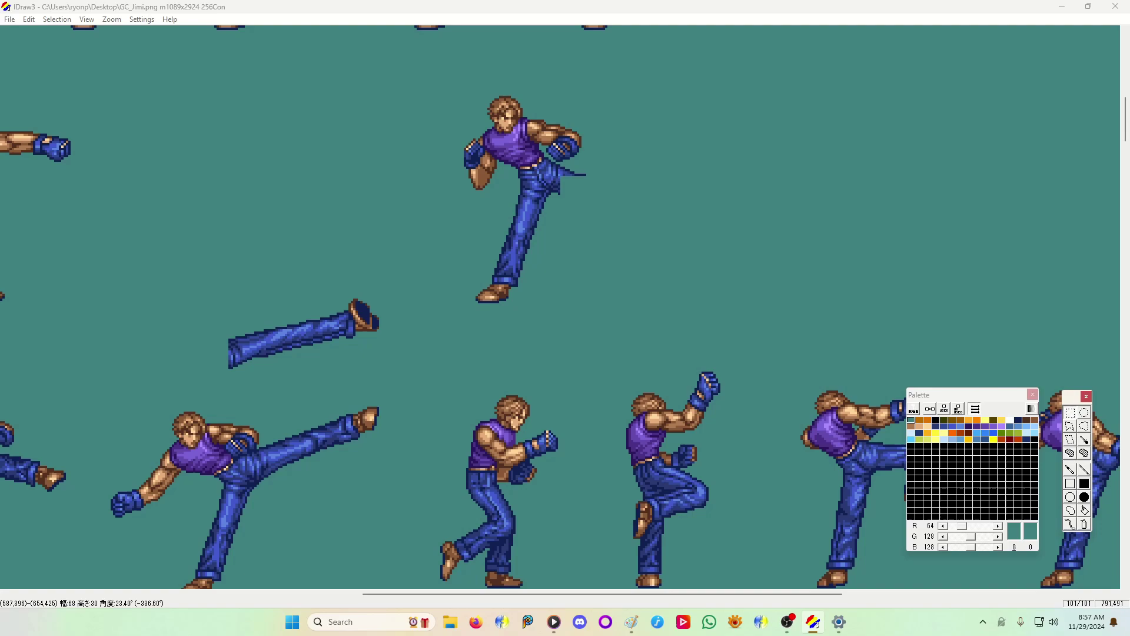
{"action": "left_click_drag", "start_coordinate": [611, 77], "coordinate": [231, 364]}
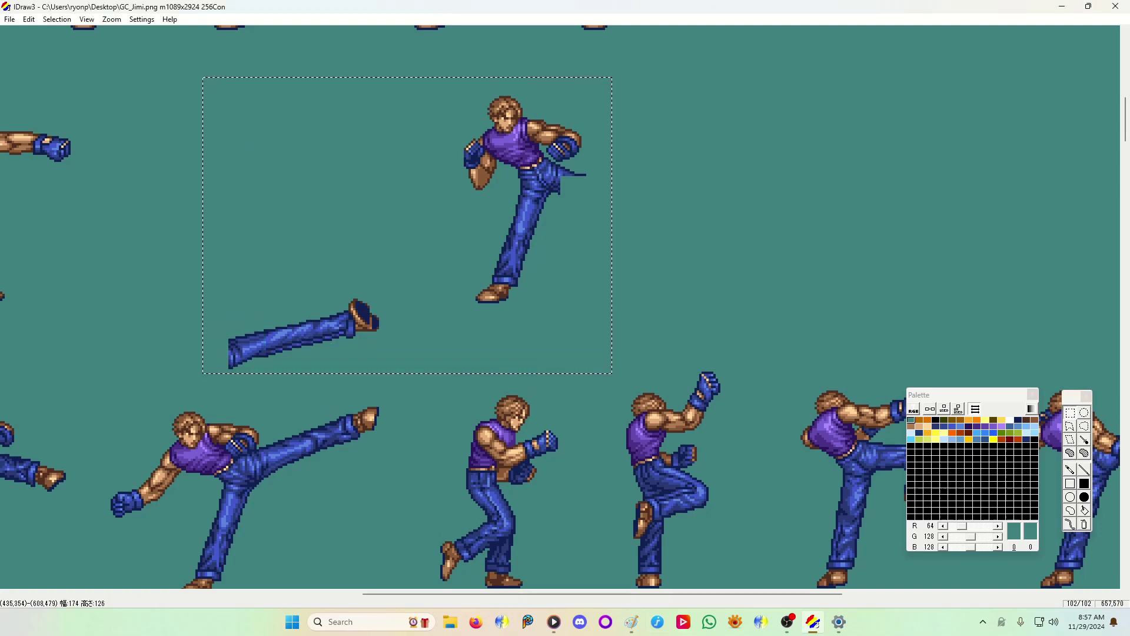
{"action": "left_click", "coordinate": [631, 621]}
{"action": "left_click_drag", "start_coordinate": [428, 587], "coordinate": [727, 588]}
{"action": "key", "text": "ctrl+v"}
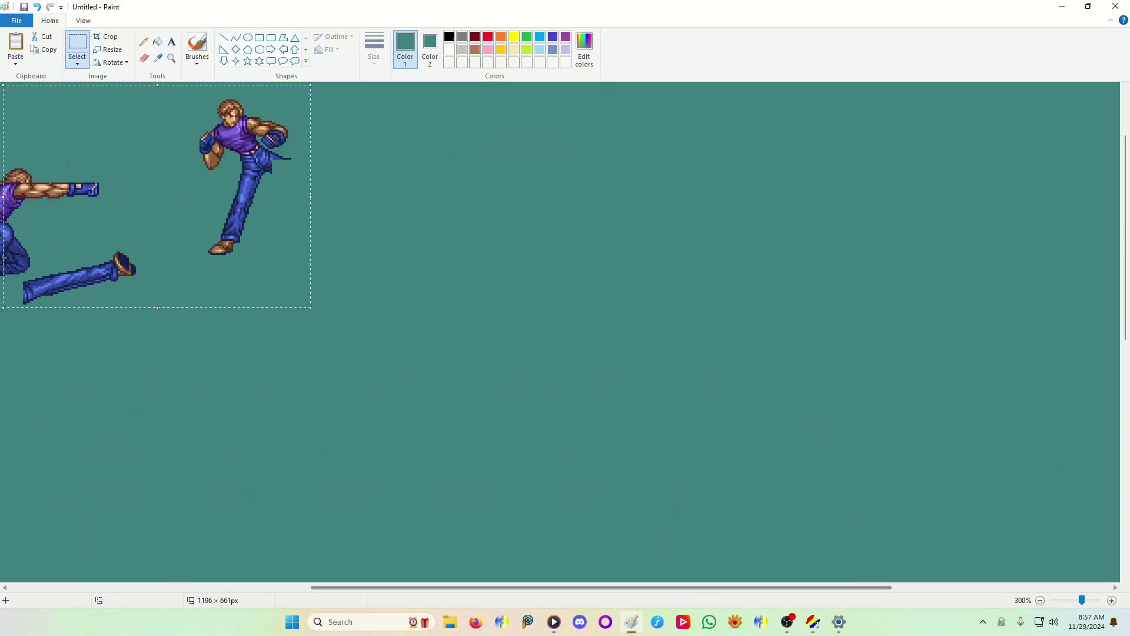
{"action": "left_click_drag", "start_coordinate": [293, 187], "coordinate": [671, 315]}
{"action": "left_click", "coordinate": [362, 332]}
- Attach the joined kicking leg to the sprite's hip and nudge it left and up to line up with the pants
{"action": "left_click_drag", "start_coordinate": [399, 377], "coordinate": [516, 434]}
{"action": "mouse_move", "coordinate": [459, 406]}
{"action": "left_mouse_down"}
{"action": "mouse_move", "coordinate": [705, 288]}
{"action": "mouse_move", "coordinate": [703, 273]}
{"action": "left_mouse_up"}
{"action": "key", "text": "Left"}
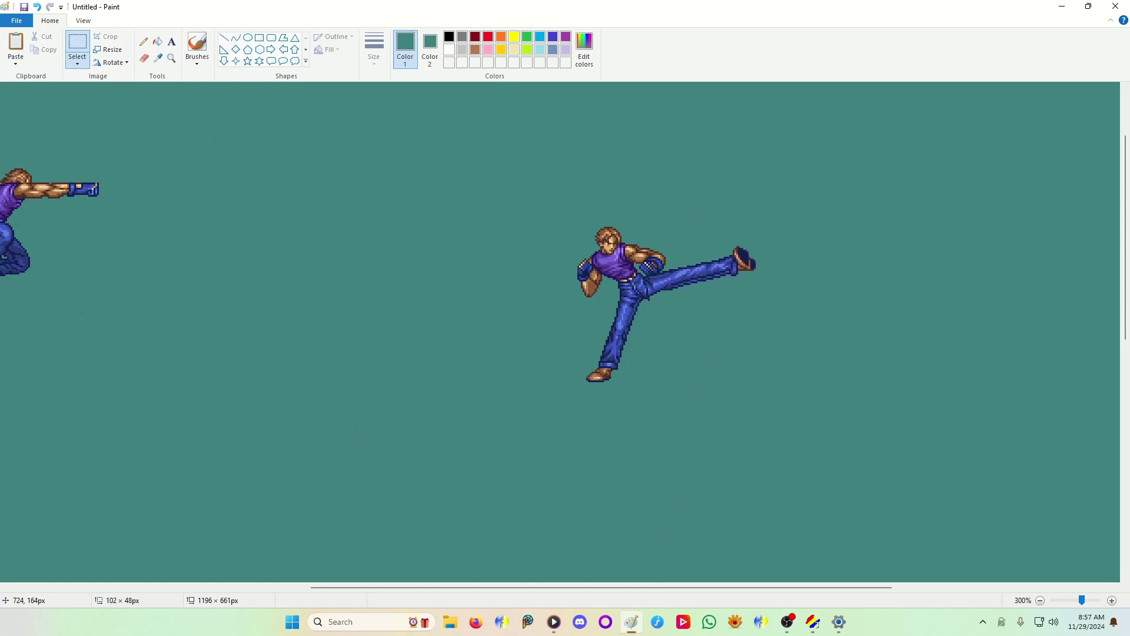
{"action": "key", "text": "Up"}
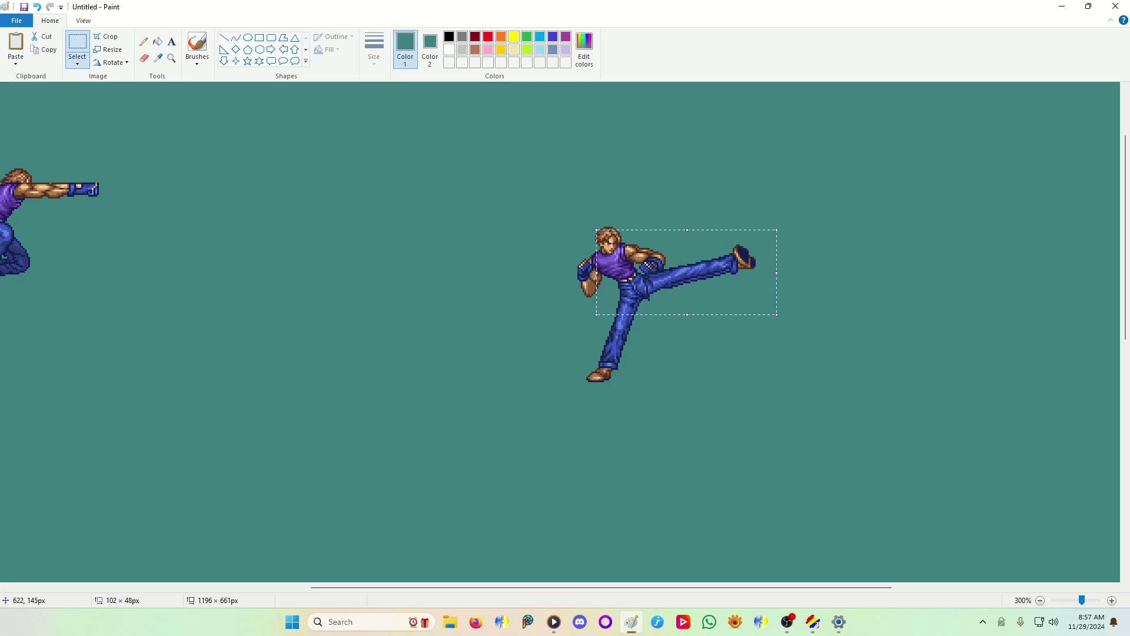
- Copy the assembled kick sprite back to IDraw3, place it in the empty area above the high kick, and clear the selection
{"action": "left_click_drag", "start_coordinate": [554, 208], "coordinate": [773, 400]}
{"action": "left_click", "coordinate": [813, 622]}
{"action": "key", "text": "ctrl+v"}
{"action": "left_click_drag", "start_coordinate": [416, 229], "coordinate": [403, 235]}
{"action": "right_click", "coordinate": [403, 235]}
{"action": "left_click", "coordinate": [447, 243]}
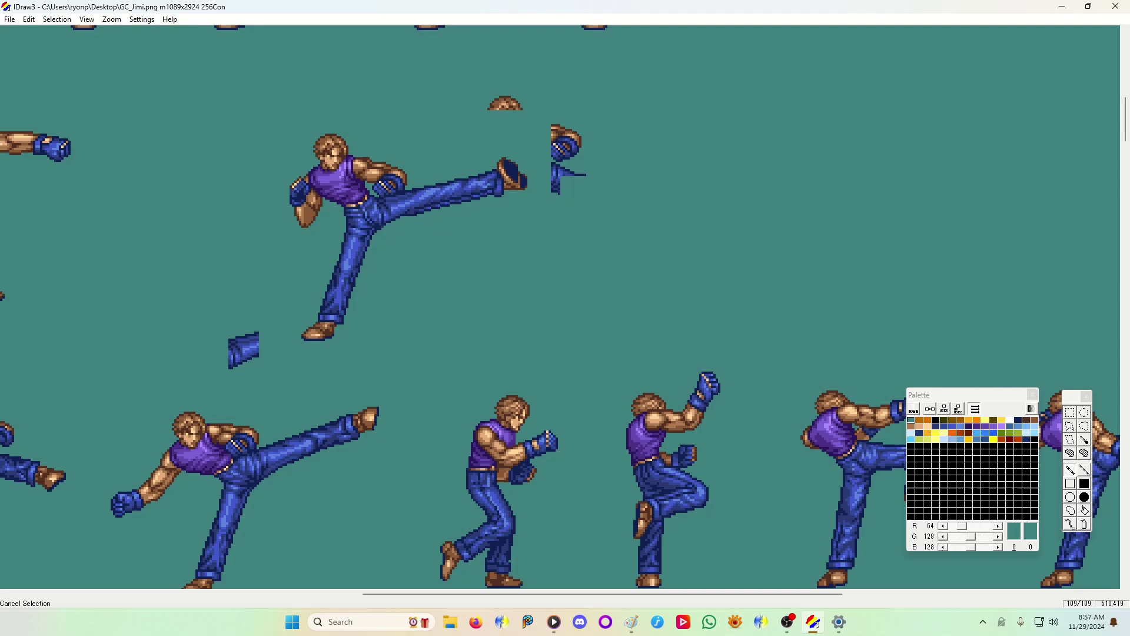
- Erase the leftover head, arm and thigh fragments around the new kick with filled rectangles in the teal background color
{"action": "right_click", "coordinate": [381, 226]}
{"action": "left_click", "coordinate": [1085, 483]}
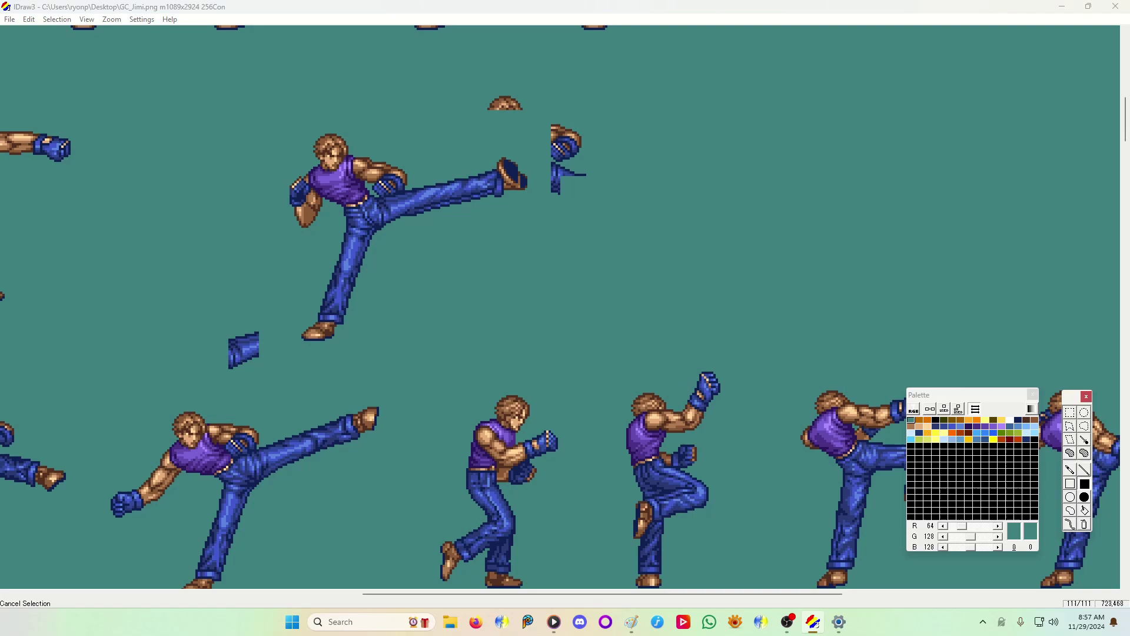
{"action": "left_click_drag", "start_coordinate": [542, 202], "coordinate": [599, 112]}
{"action": "left_click_drag", "start_coordinate": [571, 76], "coordinate": [475, 119]}
{"action": "left_click_drag", "start_coordinate": [259, 330], "coordinate": [230, 368]}
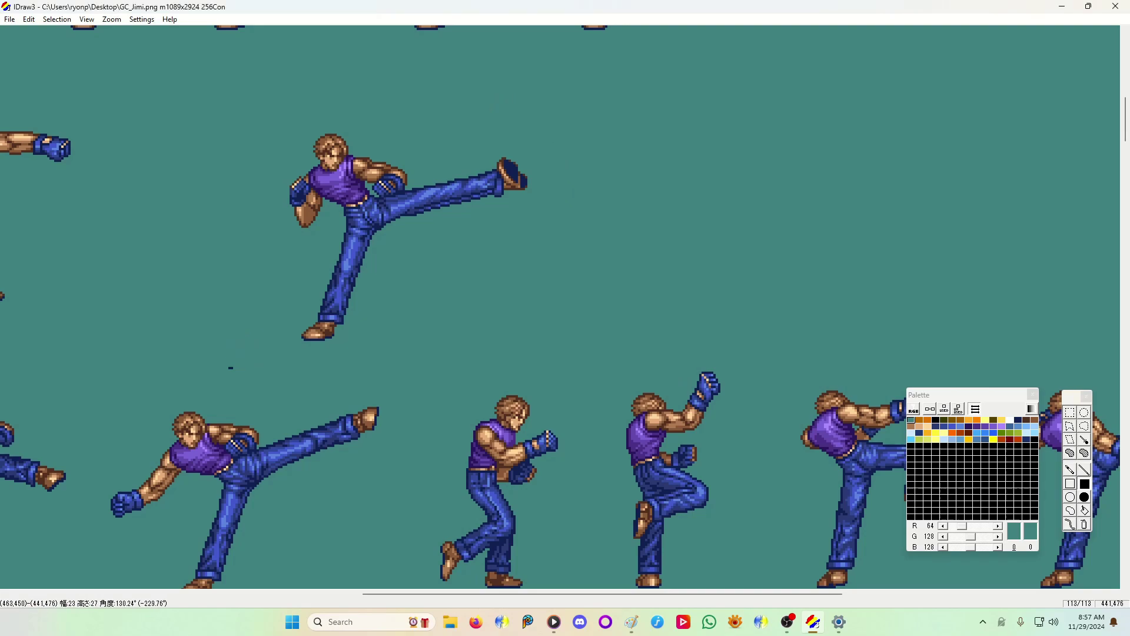
- Zoom out and move the new kick sprite closer to the last punch in its row, clearing the selection
{"action": "left_click", "coordinate": [111, 19]}
{"action": "left_click", "coordinate": [109, 45]}
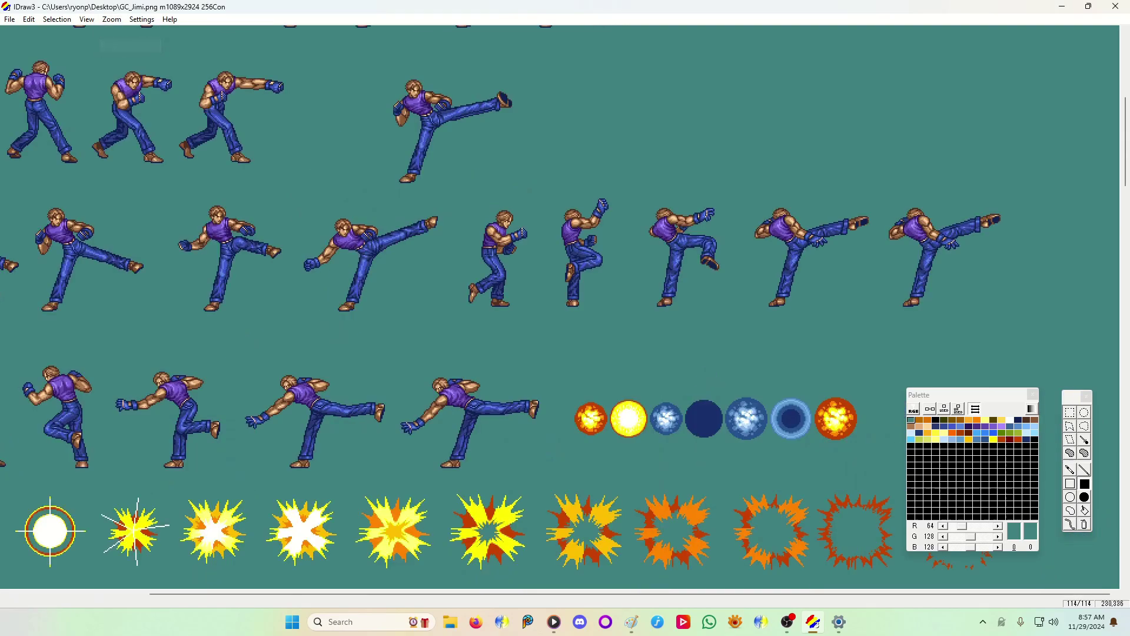
{"action": "left_click_drag", "start_coordinate": [500, 594], "coordinate": [357, 594]}
{"action": "left_click", "coordinate": [1070, 413]}
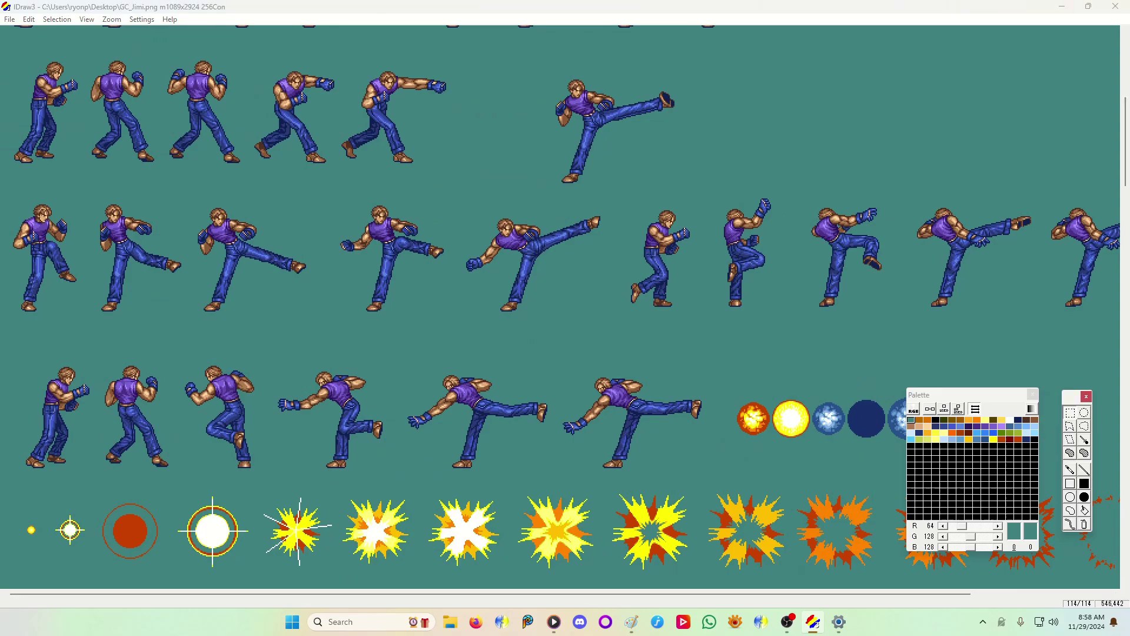
{"action": "left_click_drag", "start_coordinate": [530, 62], "coordinate": [694, 193]}
{"action": "left_click_drag", "start_coordinate": [609, 124], "coordinate": [542, 137]}
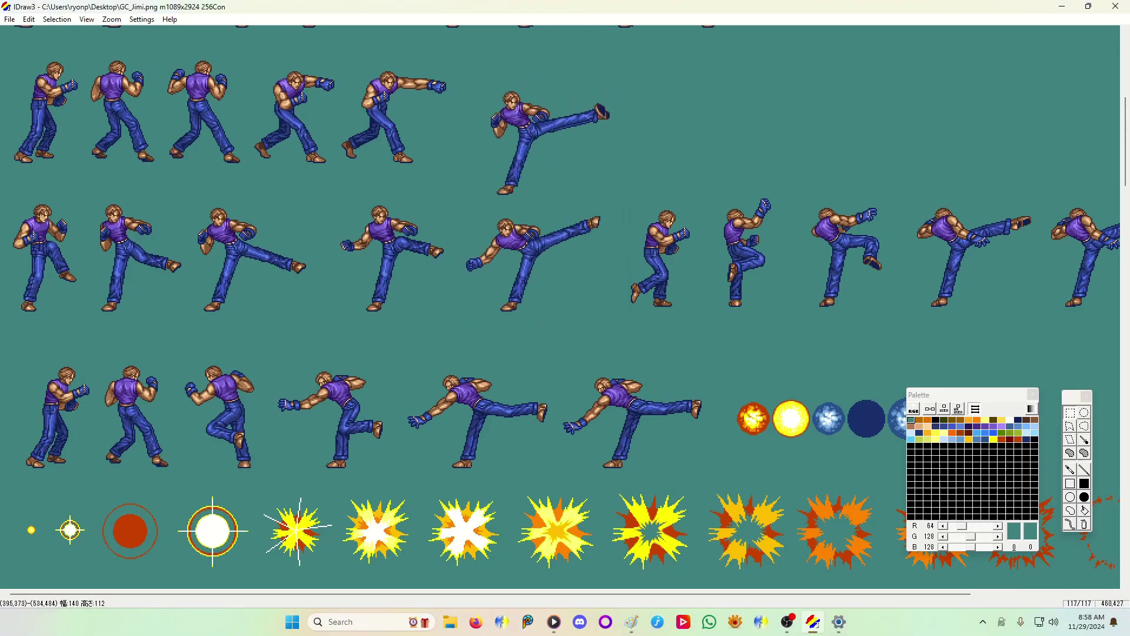
{"action": "right_click", "coordinate": [542, 137]}
{"action": "left_click", "coordinate": [570, 146]}
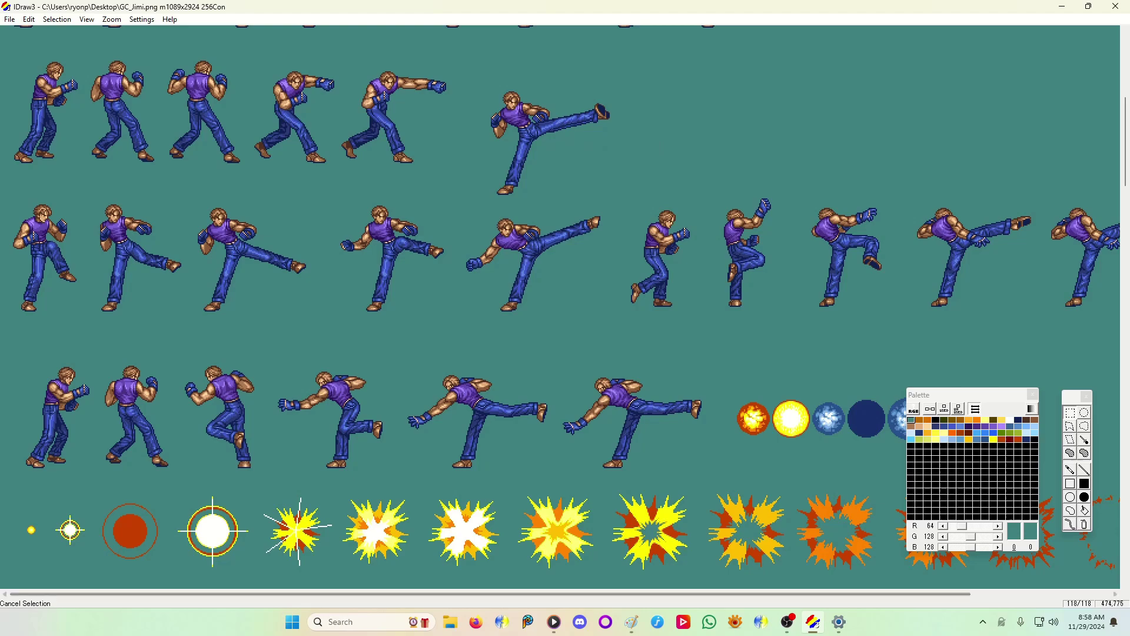
- Copy the rear leg of the third row's second sprite and place it above the knee-raise frame in the kick row
{"action": "left_click_drag", "start_coordinate": [609, 594], "coordinate": [759, 594]}
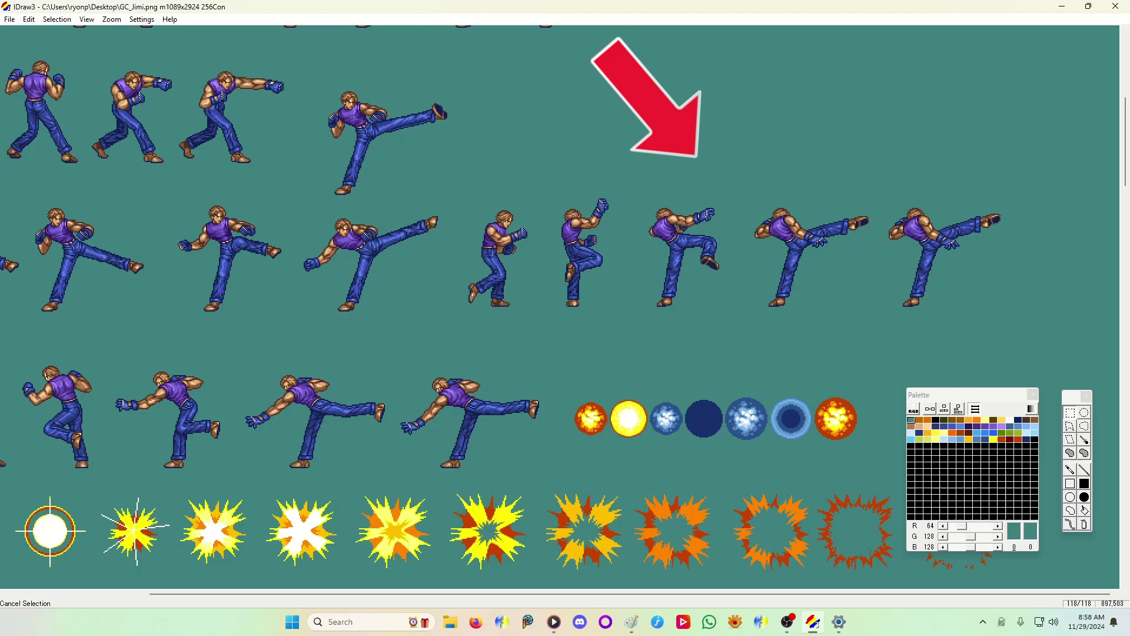
{"action": "left_click_drag", "start_coordinate": [764, 252], "coordinate": [798, 315]}
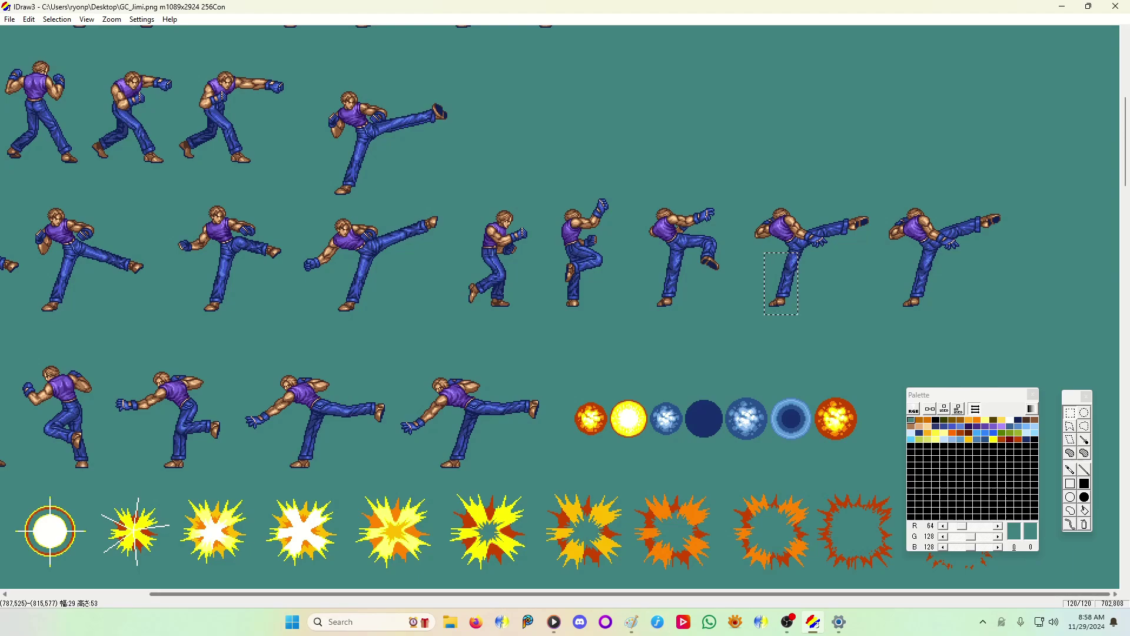
{"action": "left_click_drag", "start_coordinate": [664, 594], "coordinate": [515, 594]}
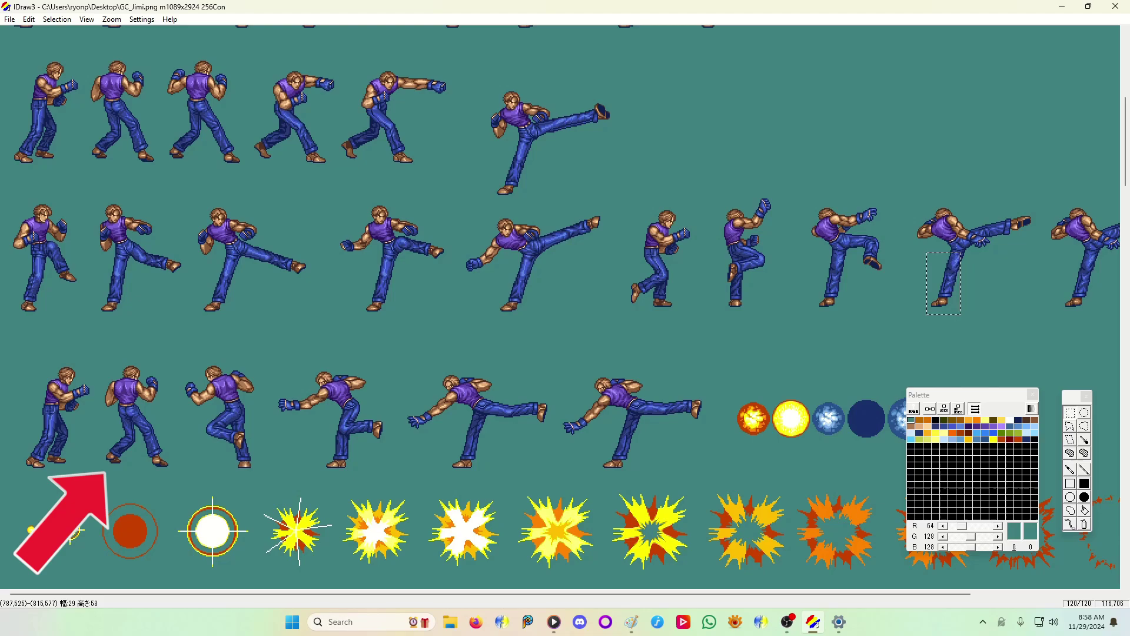
{"action": "left_click_drag", "start_coordinate": [137, 469], "coordinate": [103, 404]}
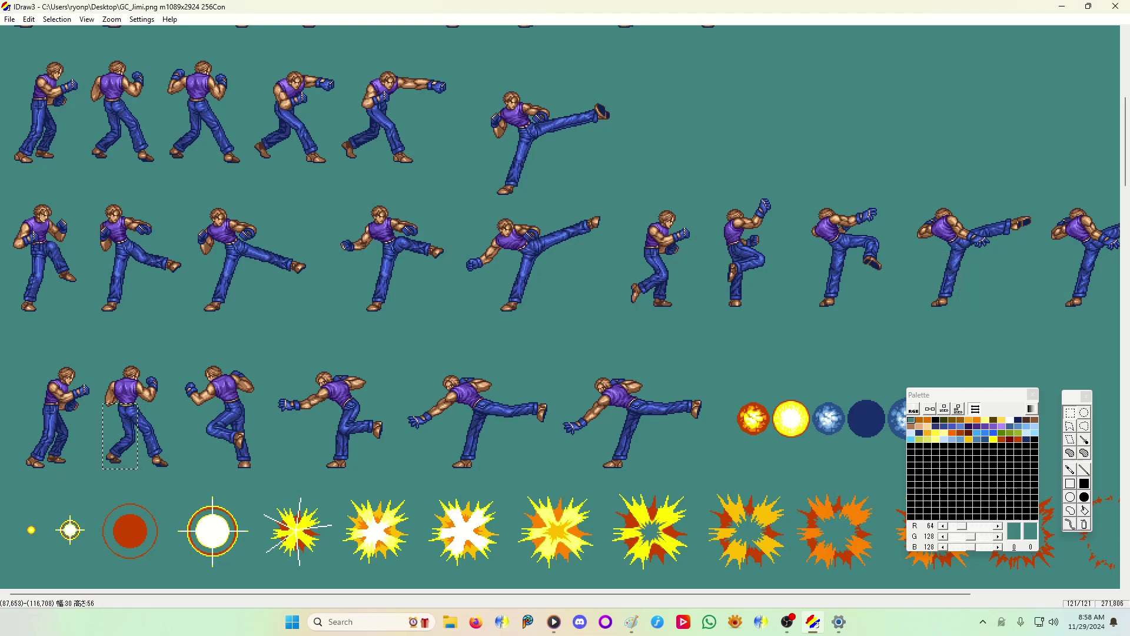
{"action": "left_click_drag", "start_coordinate": [327, 594], "coordinate": [488, 594]}
{"action": "key", "text": "ctrl+v"}
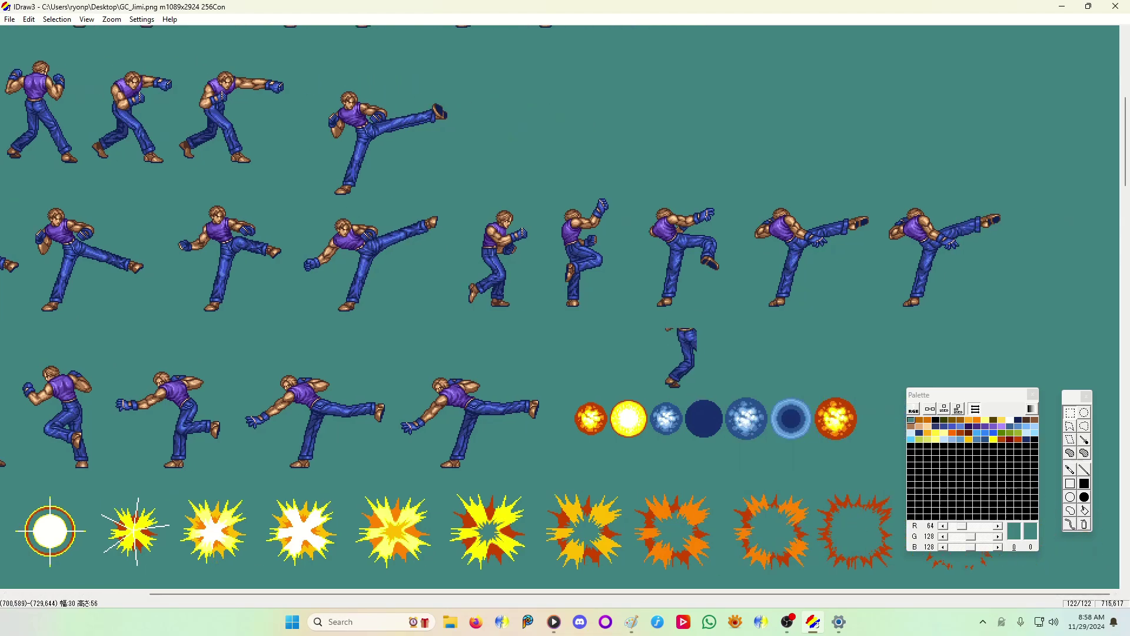
{"action": "left_click_drag", "start_coordinate": [682, 360], "coordinate": [676, 156]}
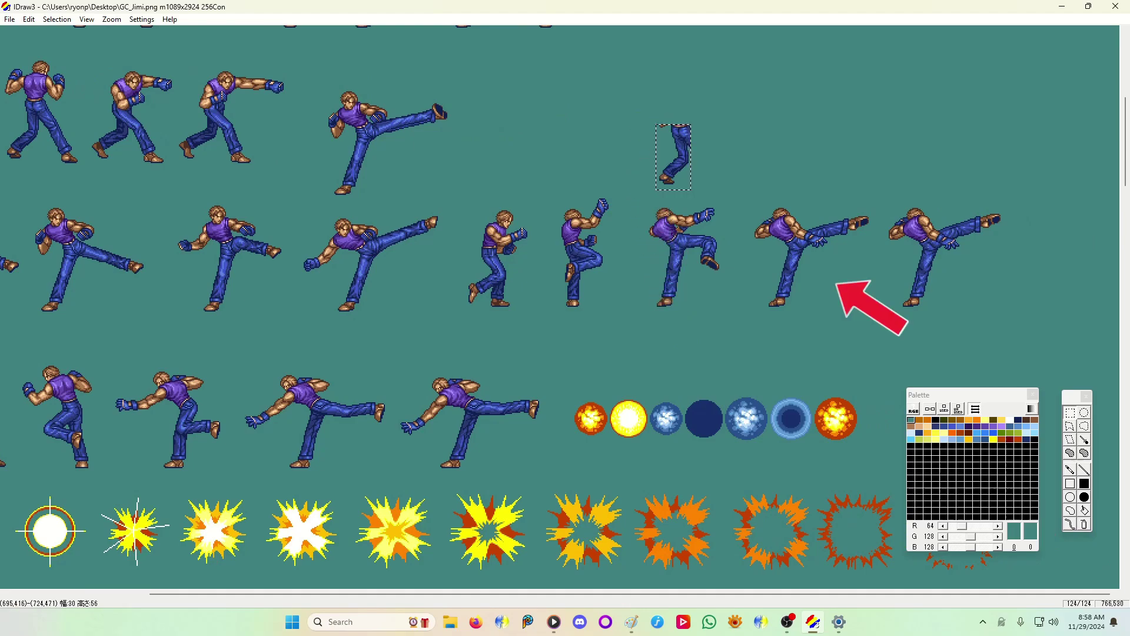
- Copy the raised kicking leg of the knee-raise frame, paste it beside the loose rear leg and rotate it a quarter turn
{"action": "left_click_drag", "start_coordinate": [727, 278], "coordinate": [681, 234]}
{"action": "key", "text": "ctrl+c"}
{"action": "key", "text": "ctrl+v"}
{"action": "right_click", "coordinate": [807, 157]}
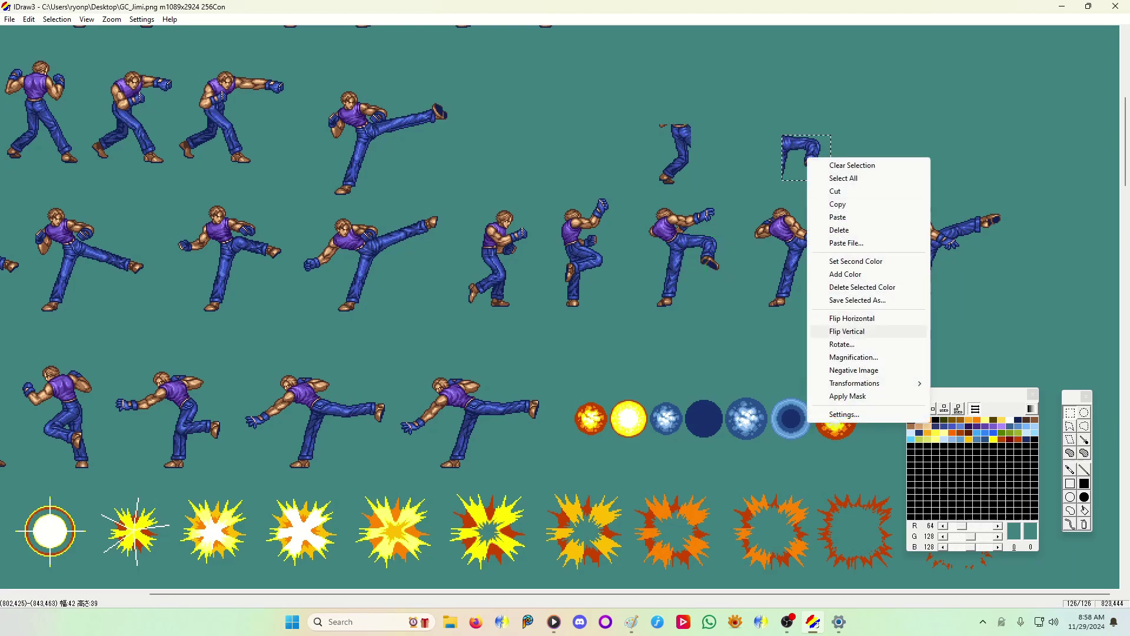
{"action": "left_click", "coordinate": [842, 344]}
{"action": "left_click", "coordinate": [879, 370]}
- Flip the rotated leg vertically and horizontally, shift it slightly beside the loose rear leg, and clear the selection
{"action": "right_click", "coordinate": [800, 161]}
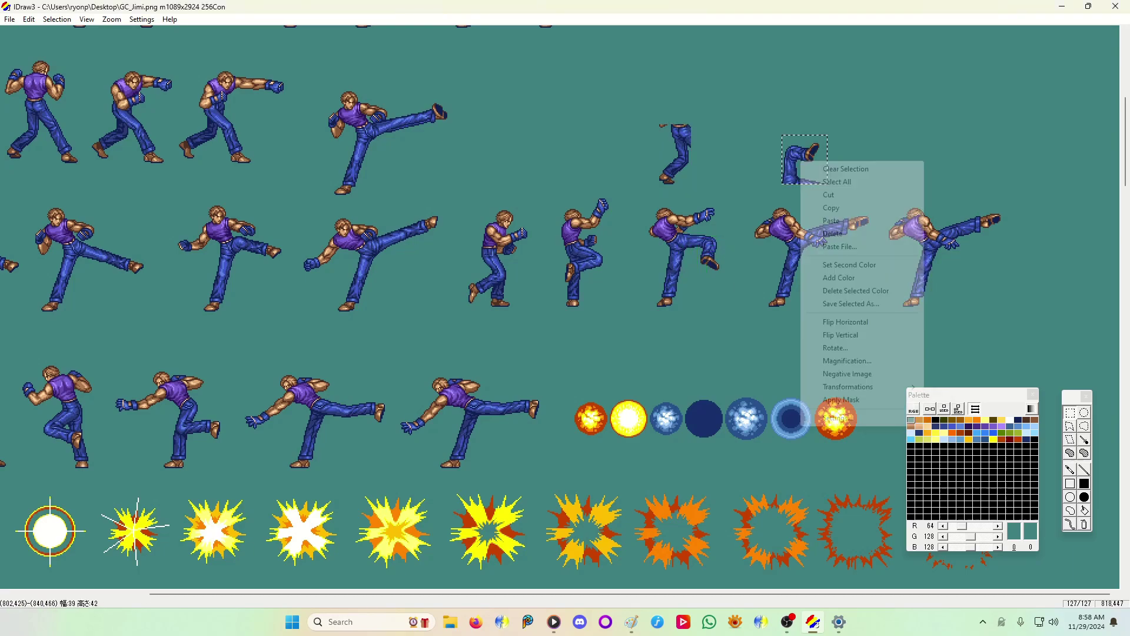
{"action": "left_click", "coordinate": [842, 334]}
{"action": "right_click", "coordinate": [807, 154]}
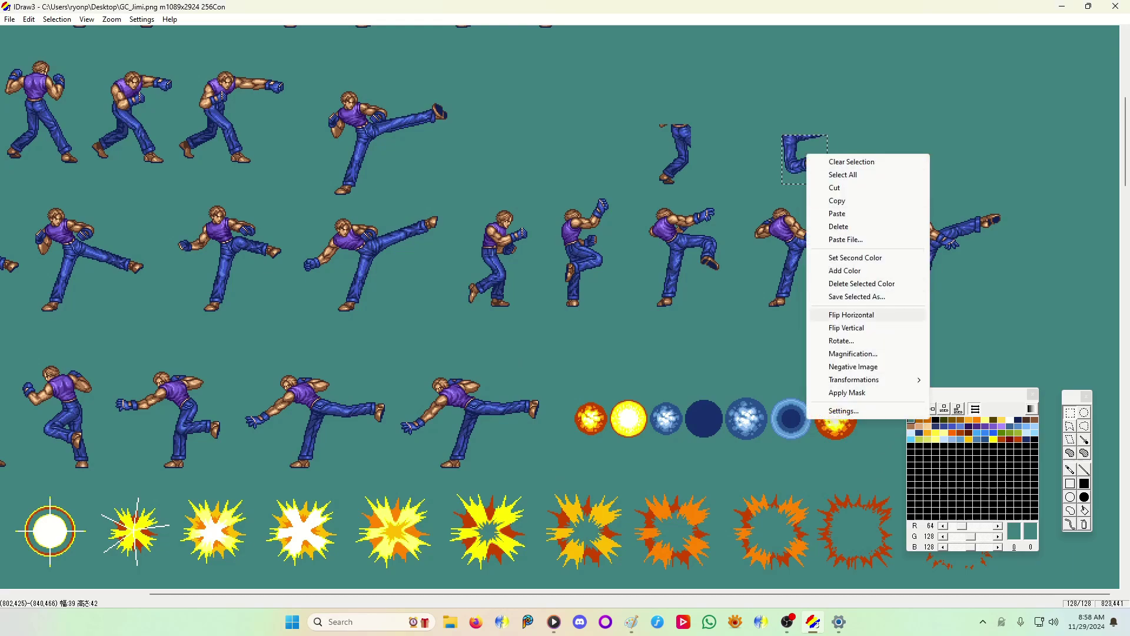
{"action": "left_click", "coordinate": [847, 315]}
{"action": "mouse_move", "coordinate": [804, 159]}
{"action": "left_mouse_down"}
{"action": "mouse_move", "coordinate": [783, 271]}
{"action": "mouse_move", "coordinate": [796, 165]}
{"action": "left_mouse_up"}
{"action": "right_click", "coordinate": [796, 165]}
{"action": "left_click", "coordinate": [842, 173]}
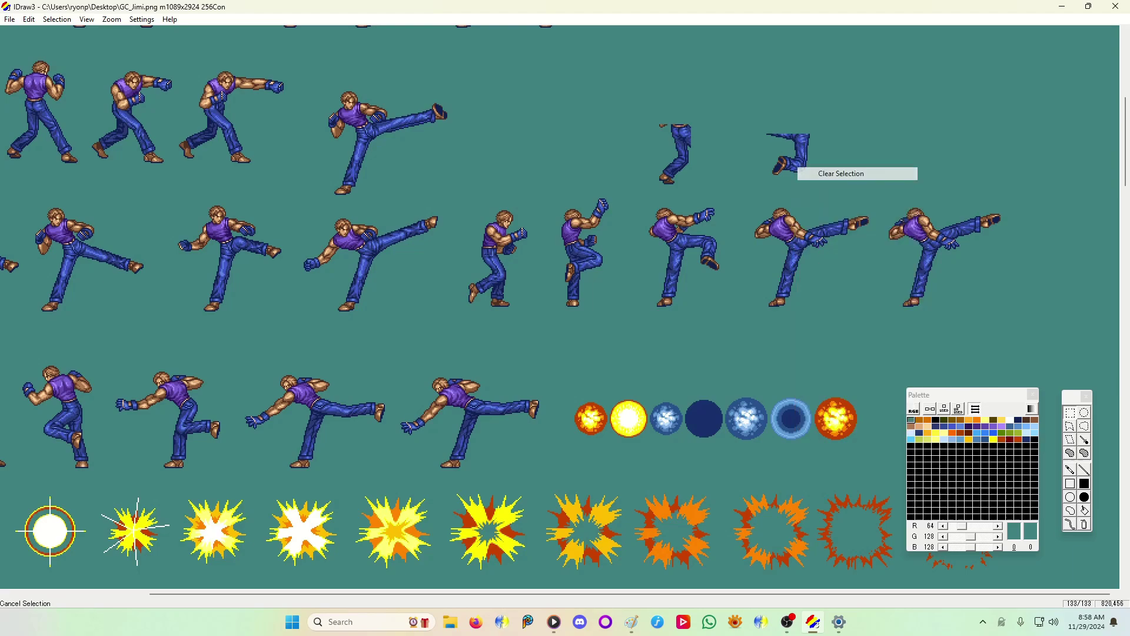
- Zoom to 4 and erase the leftover thigh fragment attached to the flipped bent leg with the teal background color
{"action": "left_click", "coordinate": [111, 20]}
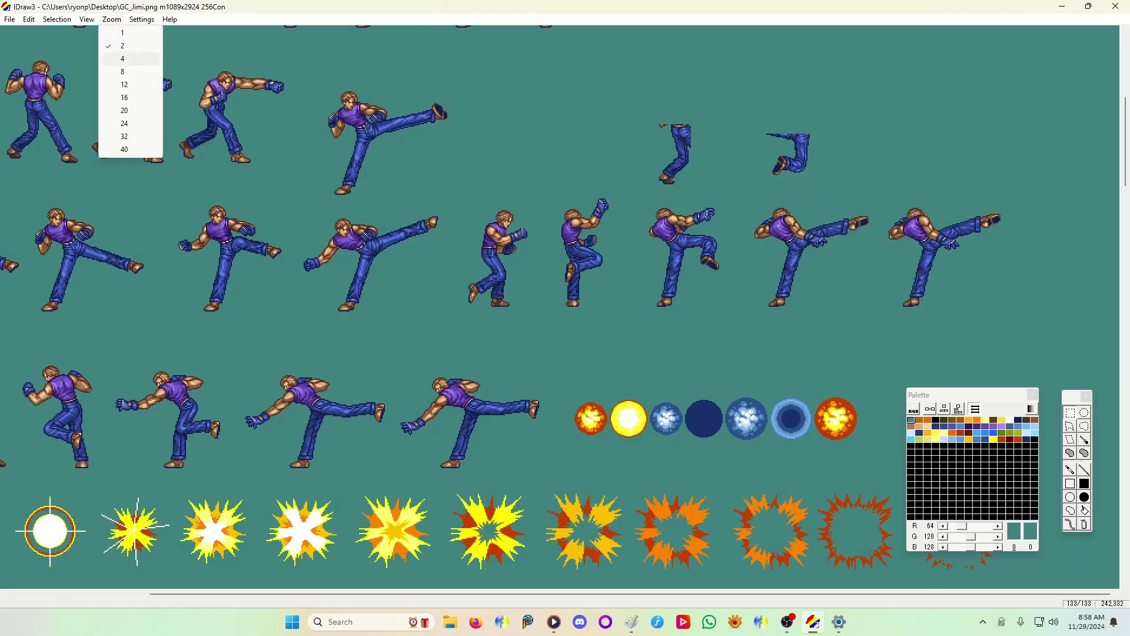
{"action": "left_click", "coordinate": [120, 58]}
{"action": "left_click_drag", "start_coordinate": [421, 593], "coordinate": [903, 594]}
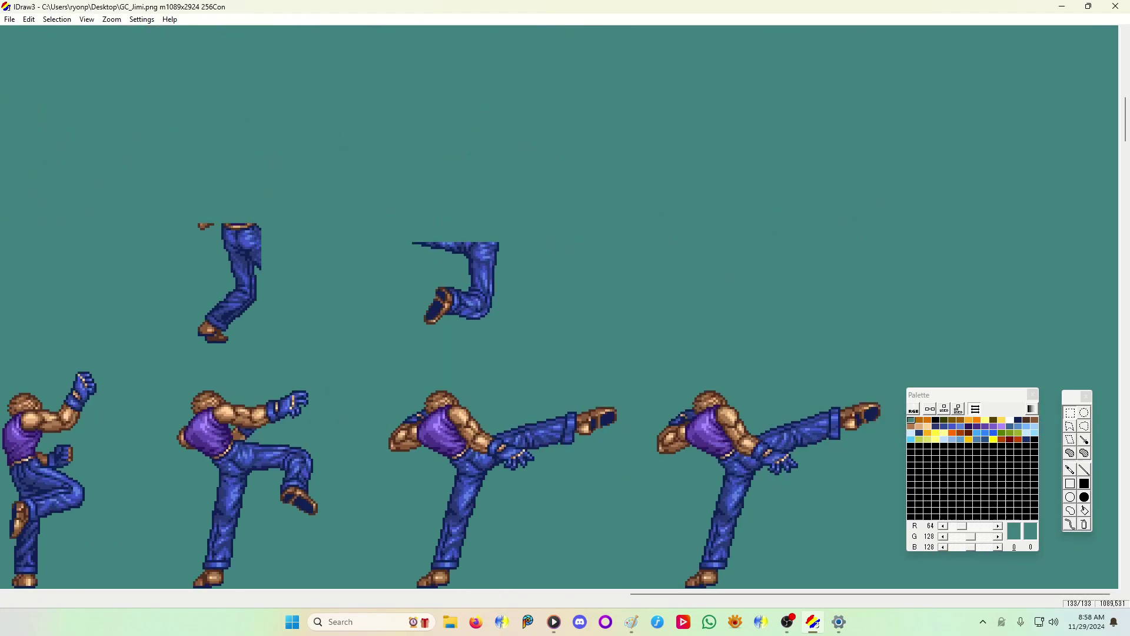
{"action": "left_click", "coordinate": [1085, 483]}
{"action": "left_click_drag", "start_coordinate": [465, 256], "coordinate": [380, 214]}
{"action": "left_click_drag", "start_coordinate": [467, 249], "coordinate": [456, 233]}
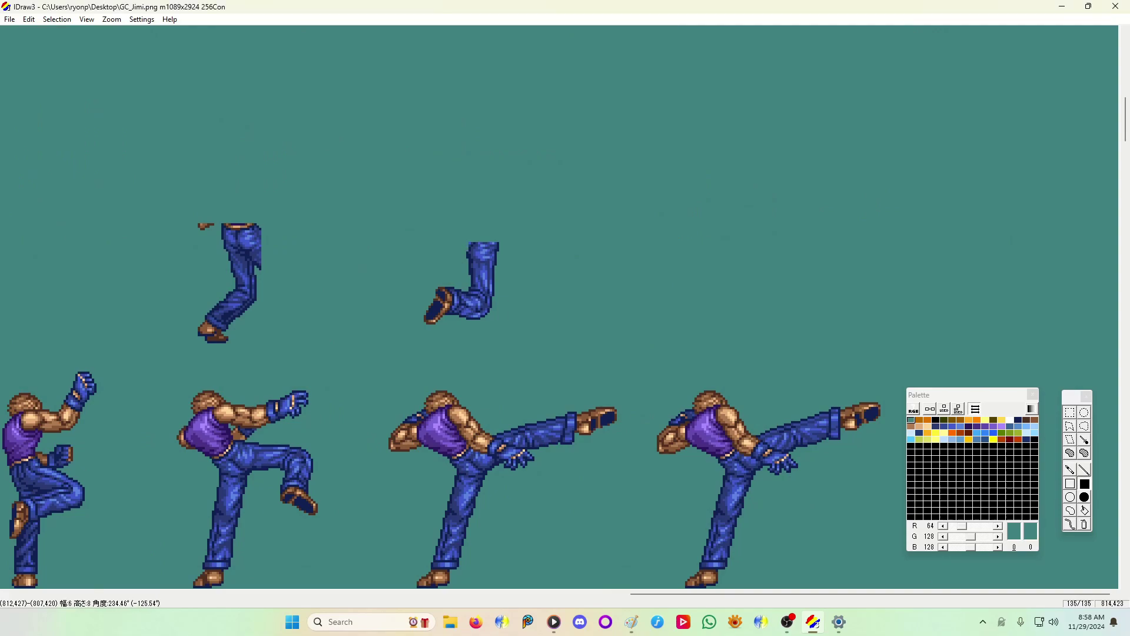
{"action": "left_click", "coordinate": [469, 243]}
- Trim the belt, hand and hip leftovers from the top of the loose rear leg with the teal background color
{"action": "left_click_drag", "start_coordinate": [258, 271], "coordinate": [277, 214]}
{"action": "left_click_drag", "start_coordinate": [255, 264], "coordinate": [265, 222]}
{"action": "mouse_move", "coordinate": [252, 261]}
{"action": "left_mouse_down"}
{"action": "mouse_move", "coordinate": [255, 219]}
{"action": "mouse_move", "coordinate": [199, 226]}
{"action": "mouse_move", "coordinate": [248, 248]}
{"action": "left_mouse_up"}
{"action": "left_click", "coordinate": [241, 238]}
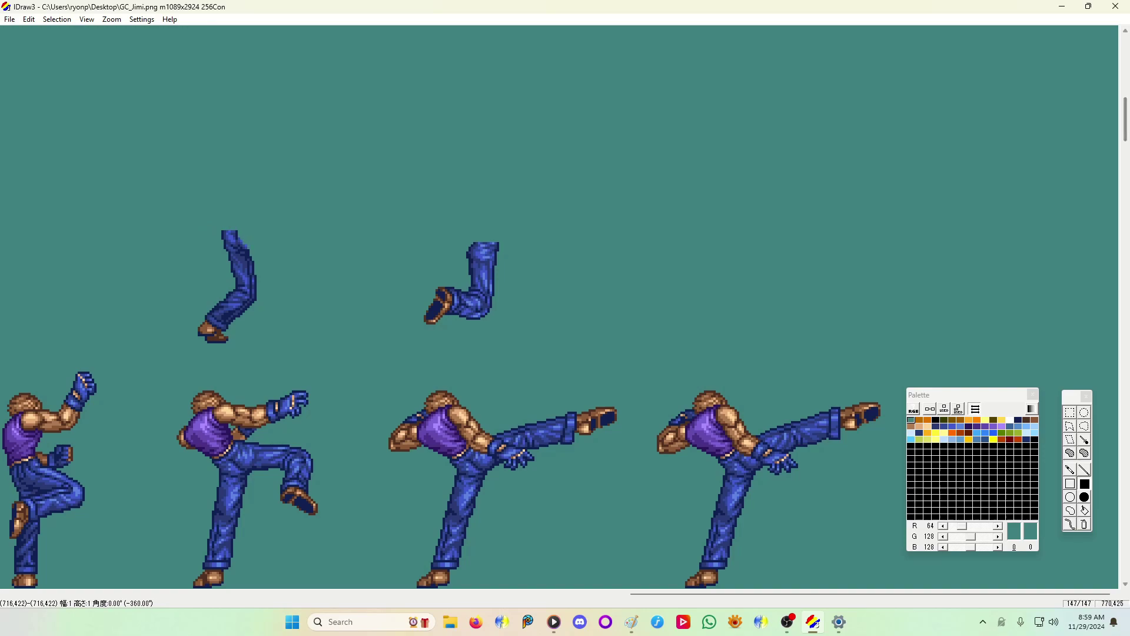
{"action": "left_click_drag", "start_coordinate": [234, 231], "coordinate": [236, 234]}
{"action": "left_click", "coordinate": [232, 232]}
- Copy the two loose legs together with the three kick frames beneath them and paste them into Paint below the earlier sprites
{"action": "left_click_drag", "start_coordinate": [1125, 119], "coordinate": [1125, 131]}
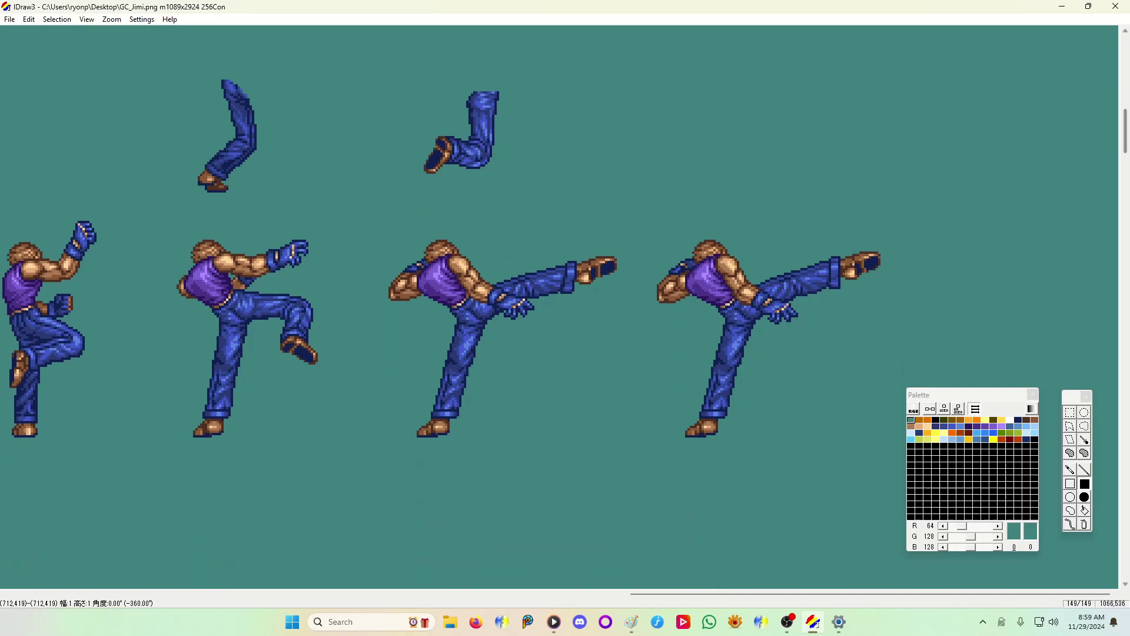
{"action": "left_click", "coordinate": [1070, 412]}
{"action": "left_click_drag", "start_coordinate": [144, 62], "coordinate": [938, 474]}
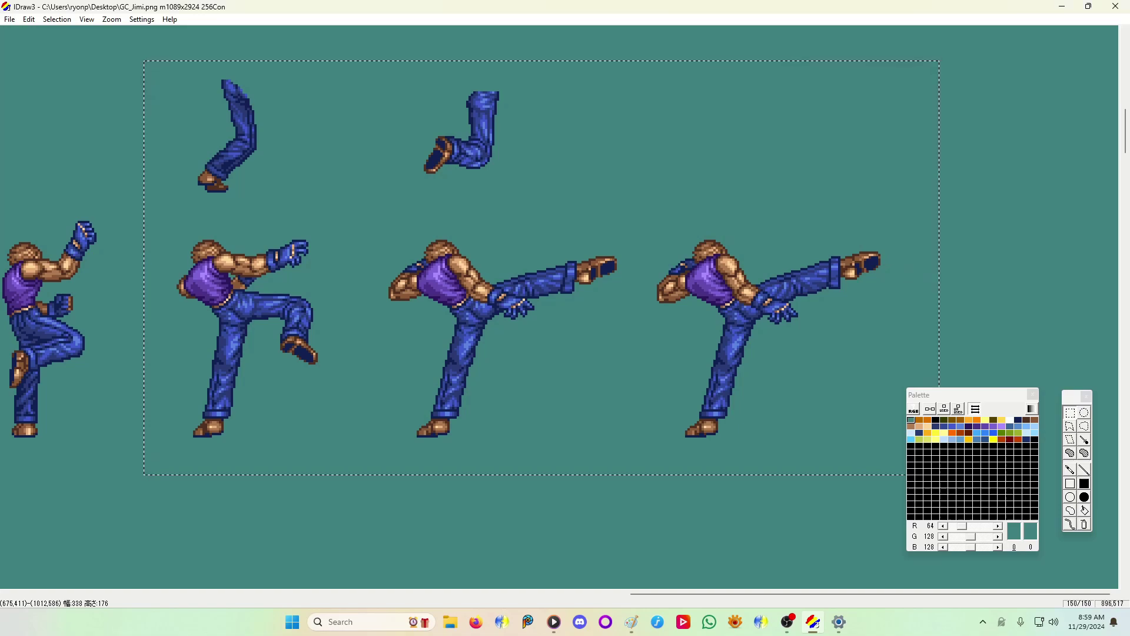
{"action": "left_click", "coordinate": [631, 621]}
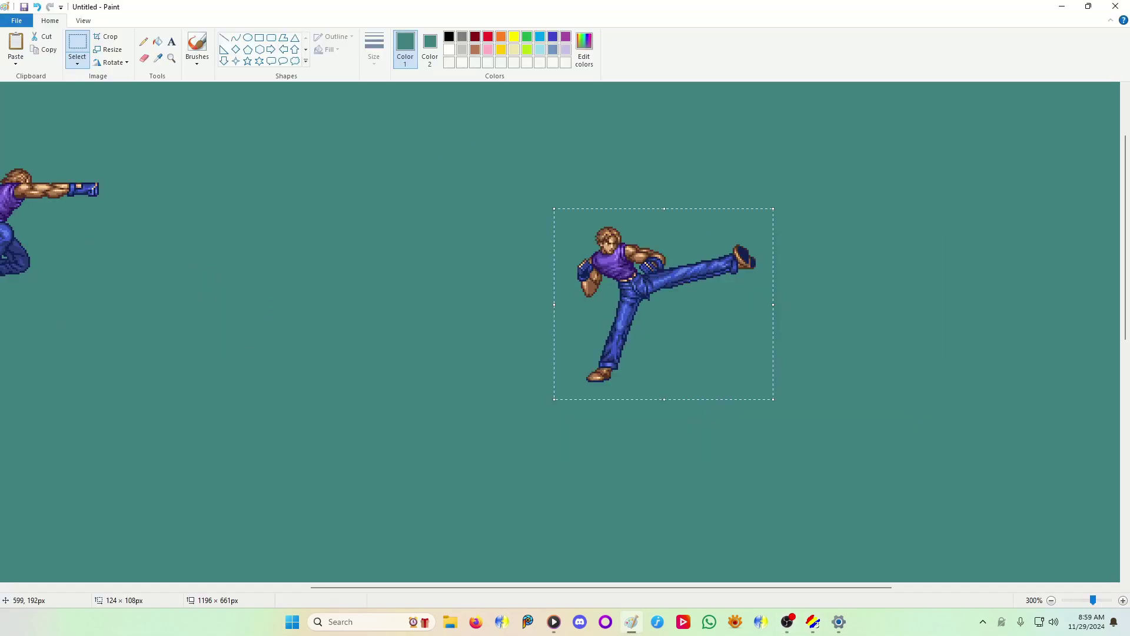
{"action": "scroll", "coordinate": [559, 330], "scroll_direction": "down", "scroll_amount": 5}
{"action": "key", "text": "ctrl+v"}
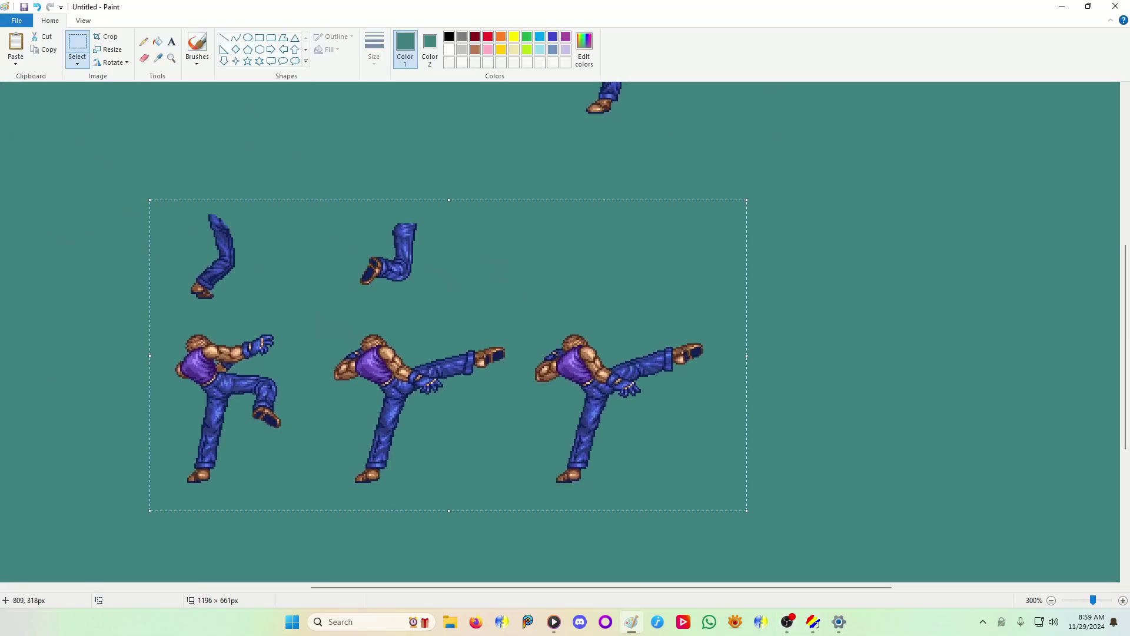
- Erase the supporting legs of all three pasted kick sprites below the hips
{"action": "left_click", "coordinate": [144, 59]}
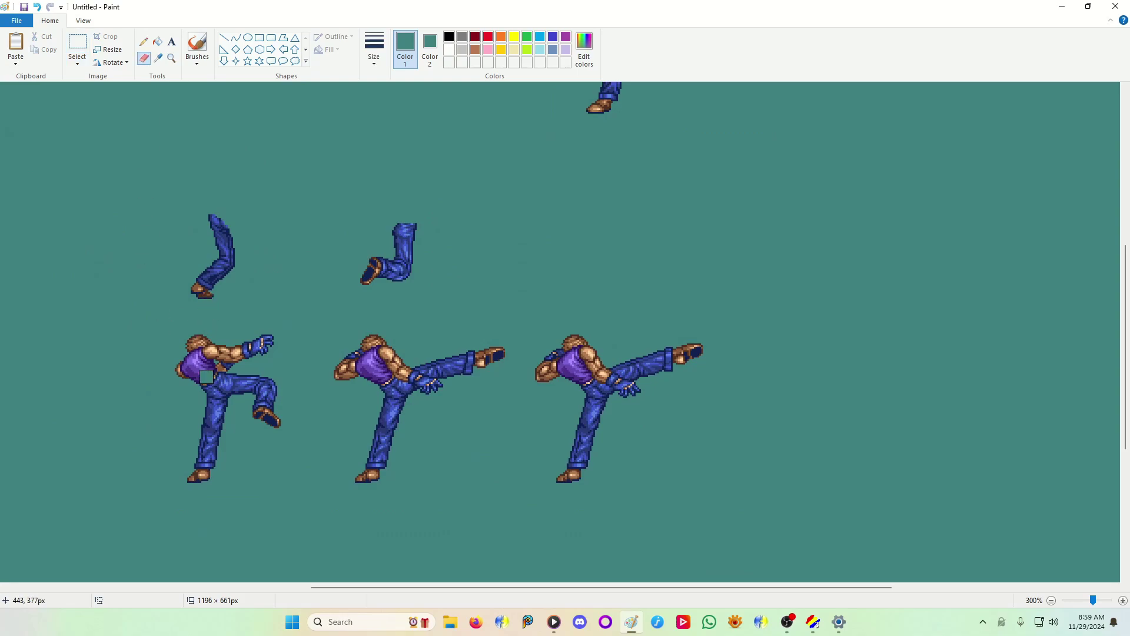
{"action": "mouse_move", "coordinate": [223, 419]}
{"action": "left_mouse_down"}
{"action": "mouse_move", "coordinate": [186, 489]}
{"action": "mouse_move", "coordinate": [211, 408]}
{"action": "mouse_move", "coordinate": [232, 416]}
{"action": "left_mouse_up"}
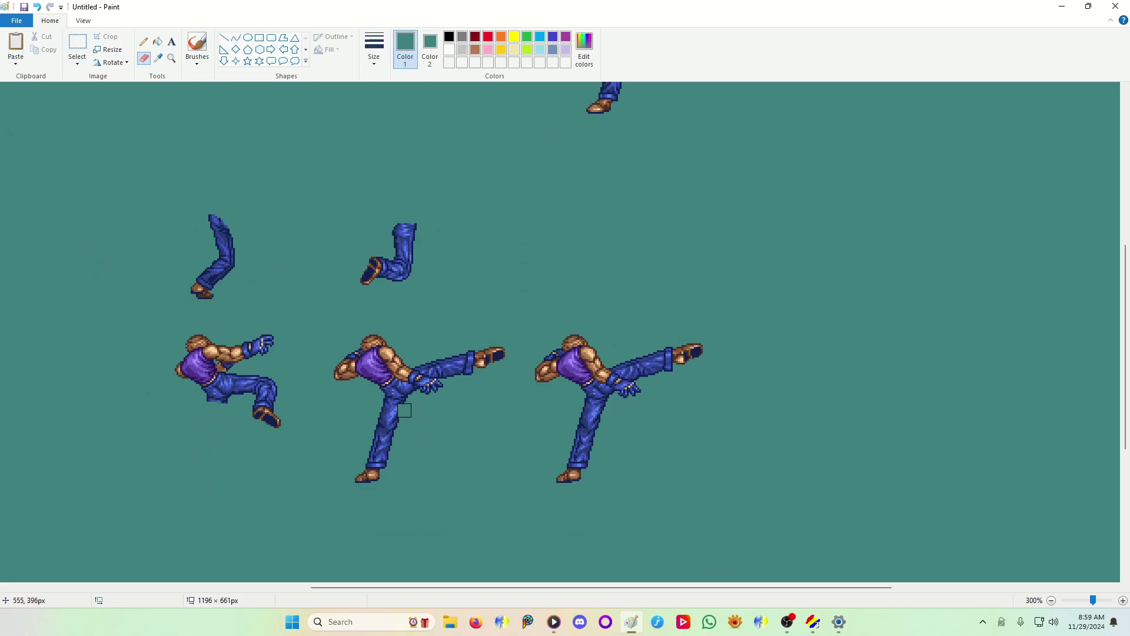
{"action": "mouse_move", "coordinate": [404, 410]}
{"action": "left_mouse_down"}
{"action": "mouse_move", "coordinate": [382, 415]}
{"action": "mouse_move", "coordinate": [381, 444]}
{"action": "mouse_move", "coordinate": [394, 421]}
{"action": "left_mouse_up"}
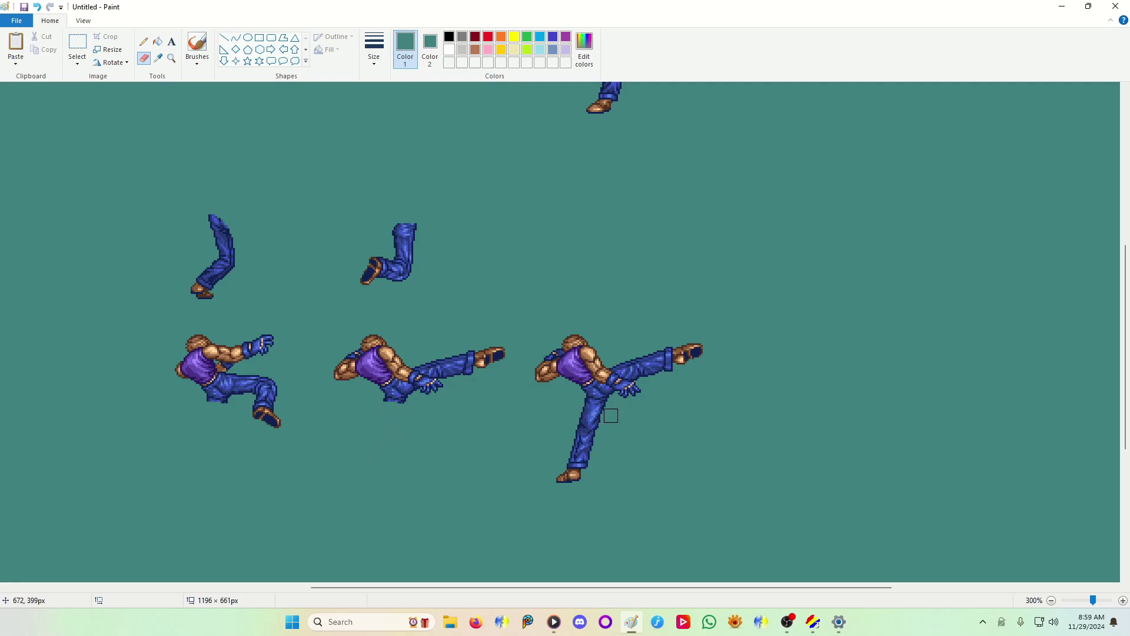
{"action": "mouse_move", "coordinate": [611, 415]}
{"action": "left_mouse_down"}
{"action": "mouse_move", "coordinate": [583, 408]}
{"action": "mouse_move", "coordinate": [567, 474]}
{"action": "mouse_move", "coordinate": [596, 420]}
{"action": "mouse_move", "coordinate": [579, 479]}
{"action": "left_mouse_up"}
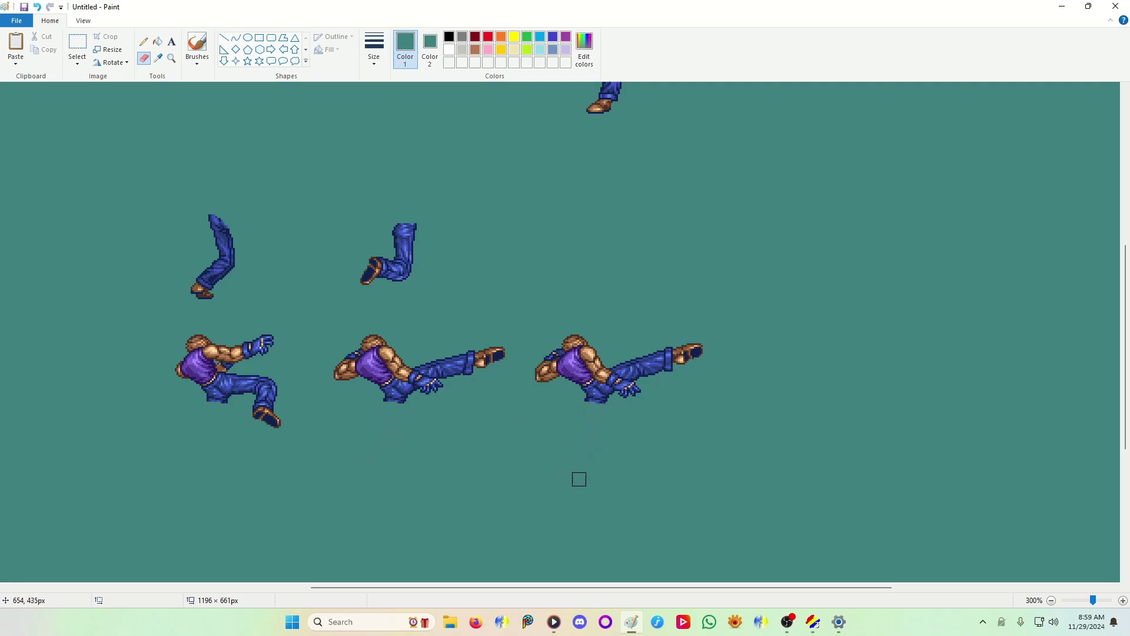
- Move the loose rear leg under the knee-raise sprite's hips and nudge it into line as its new supporting leg
{"action": "left_click", "coordinate": [77, 44]}
{"action": "left_click_drag", "start_coordinate": [256, 179], "coordinate": [178, 307]}
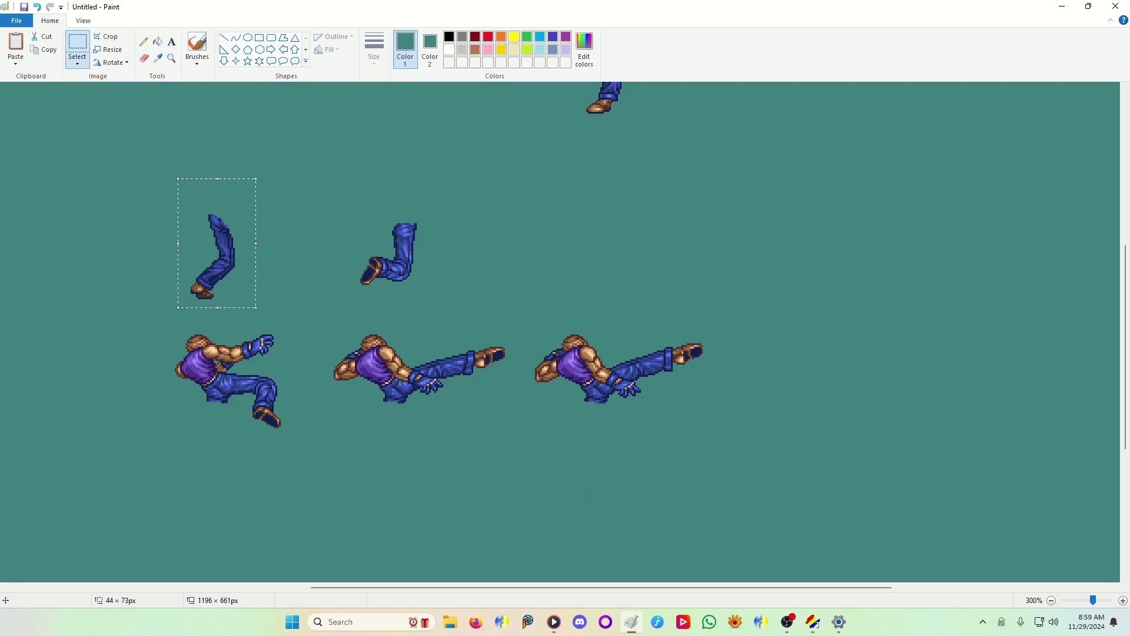
{"action": "mouse_move", "coordinate": [217, 253]}
{"action": "left_mouse_down"}
{"action": "mouse_move", "coordinate": [216, 438]}
{"action": "mouse_move", "coordinate": [211, 427]}
{"action": "left_mouse_up"}
{"action": "key", "text": "Right"}
{"action": "key", "text": "Down"}
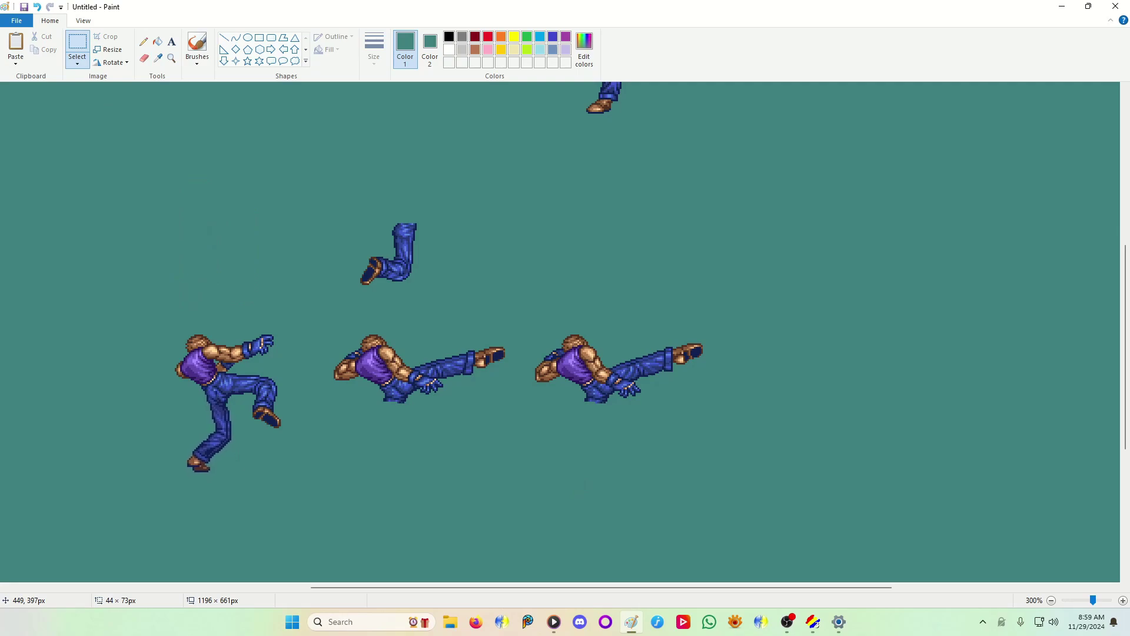
{"action": "key", "text": "Left"}
{"action": "left_click_drag", "start_coordinate": [218, 414], "coordinate": [219, 414]}
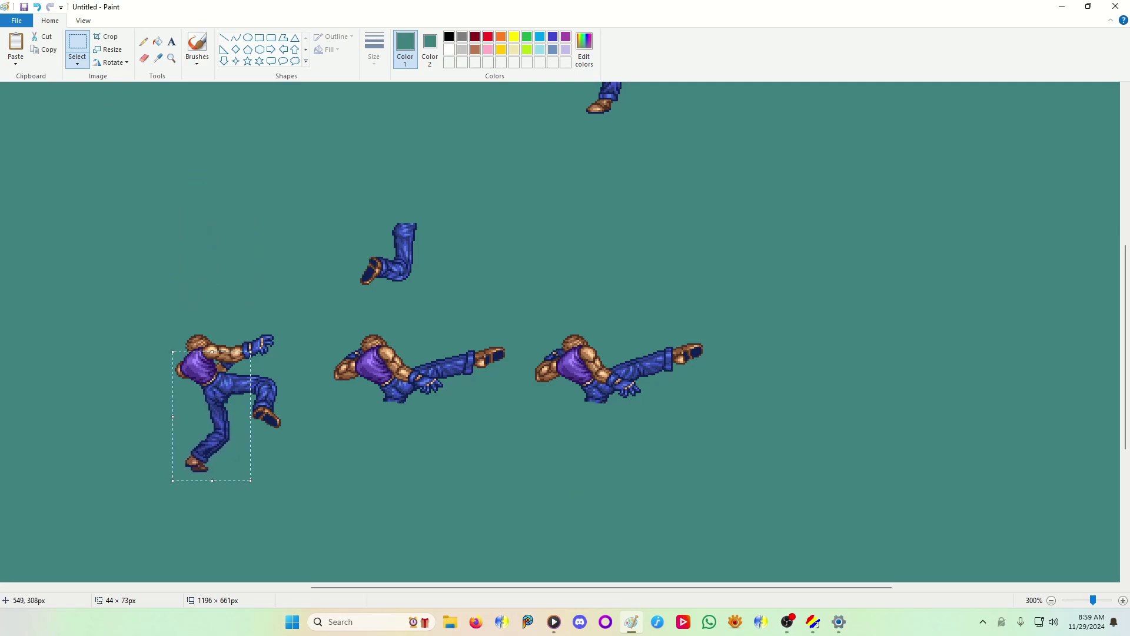
- Duplicate the loose bent leg and place copies below the second and third kick sprites
{"action": "left_click_drag", "start_coordinate": [339, 212], "coordinate": [433, 294]}
{"action": "key", "text": "ctrl+c"}
{"action": "key", "text": "ctrl+v"}
{"action": "left_click_drag", "start_coordinate": [54, 121], "coordinate": [381, 417]}
{"action": "key", "text": "ctrl+v"}
{"action": "left_click_drag", "start_coordinate": [59, 122], "coordinate": [599, 458]}
{"action": "mouse_move", "coordinate": [736, 308]}
{"action": "left_mouse_down"}
{"action": "mouse_move", "coordinate": [570, 362]}
{"action": "mouse_move", "coordinate": [529, 407]}
{"action": "left_mouse_up"}
{"action": "left_click_drag", "start_coordinate": [614, 353], "coordinate": [626, 391]}
{"action": "key", "text": "ctrl+z"}
{"action": "key", "text": "ctrl+z"}
{"action": "key", "text": "ctrl+z"}
{"action": "key", "text": "ctrl+z"}
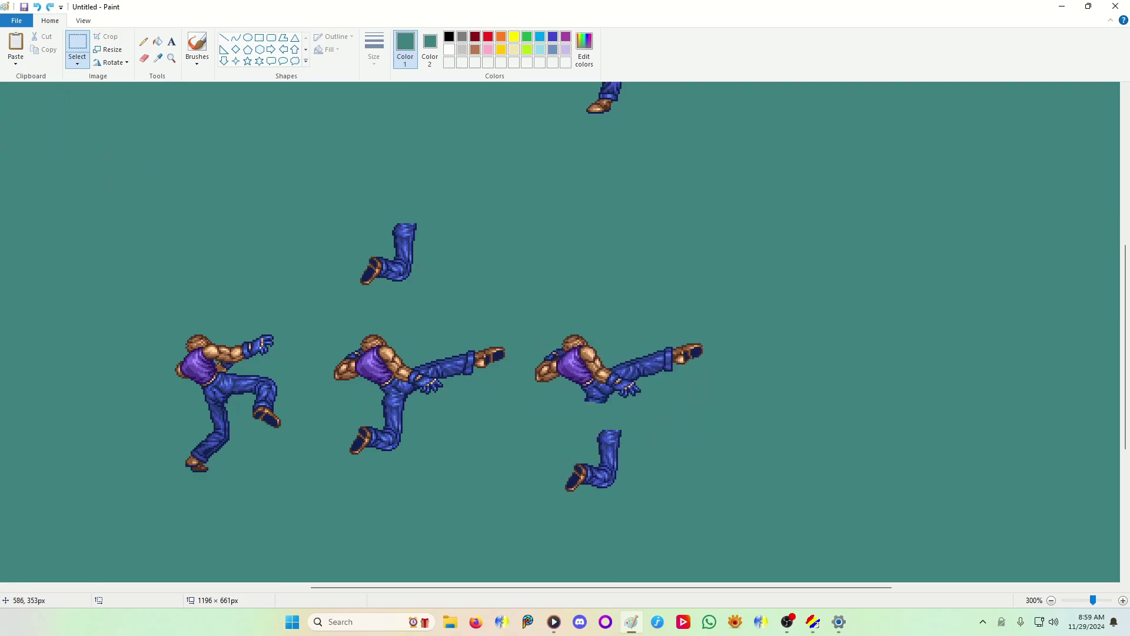
{"action": "key", "text": "ctrl+y"}
{"action": "key", "text": "ctrl+y"}
{"action": "key", "text": "ctrl+y"}
{"action": "key", "text": "ctrl+y"}
{"action": "key", "text": "ctrl+y"}
{"action": "key", "text": "ctrl+y"}
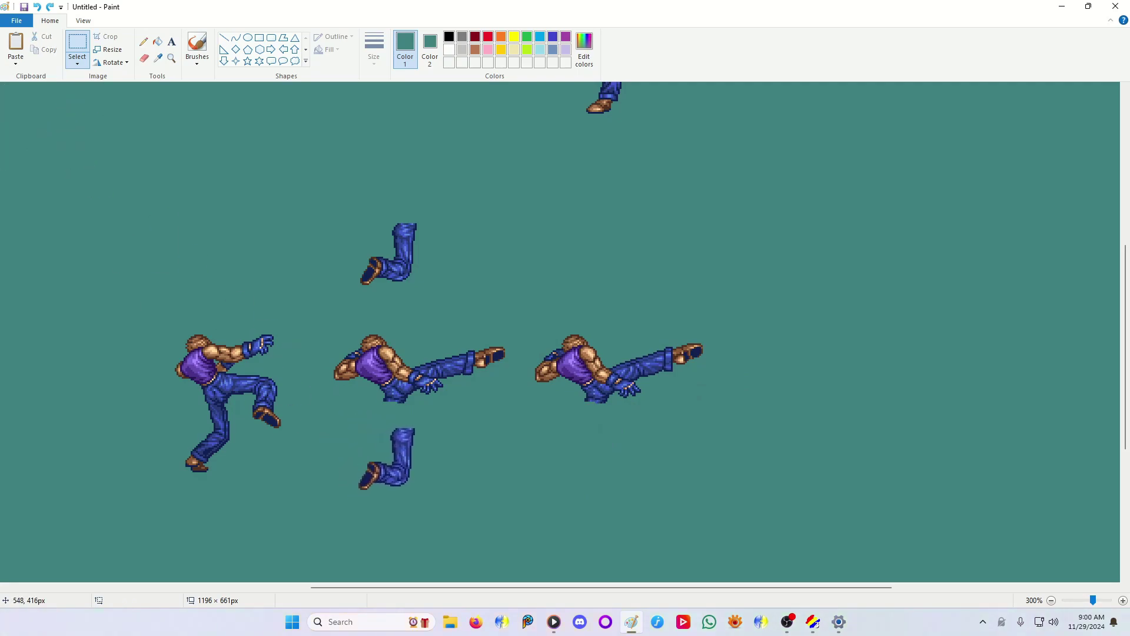
- Place a bent leg copy below the third kick and move the second and third kick bodies down onto their bent legs
{"action": "left_click_drag", "start_coordinate": [661, 448], "coordinate": [633, 460]}
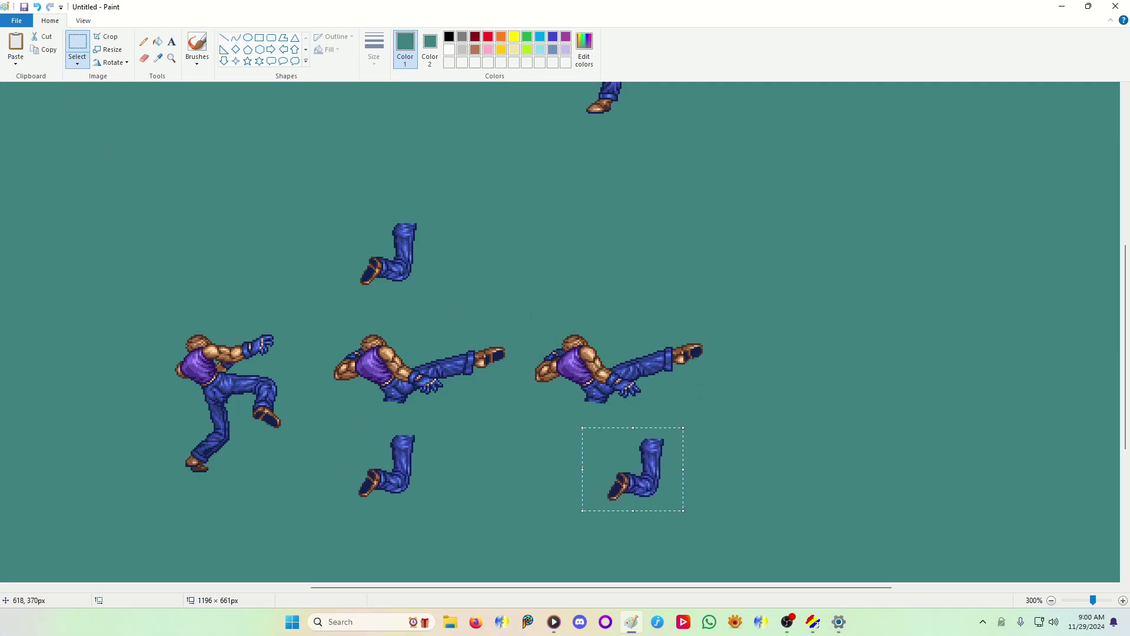
{"action": "mouse_move", "coordinate": [523, 316]}
{"action": "left_mouse_down"}
{"action": "mouse_move", "coordinate": [351, 384]}
{"action": "mouse_move", "coordinate": [317, 412]}
{"action": "left_mouse_up"}
{"action": "left_click_drag", "start_coordinate": [429, 362], "coordinate": [448, 415]}
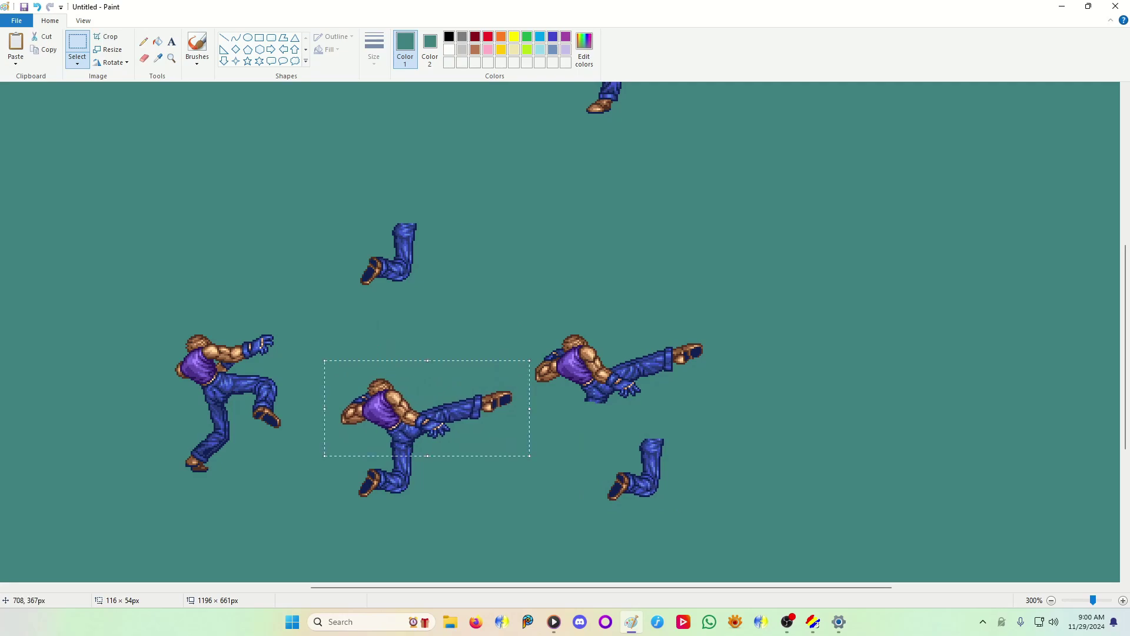
{"action": "left_click_drag", "start_coordinate": [730, 310], "coordinate": [527, 415]}
{"action": "left_click_drag", "start_coordinate": [594, 368], "coordinate": [649, 415]}
{"action": "left_click", "coordinate": [545, 327]}
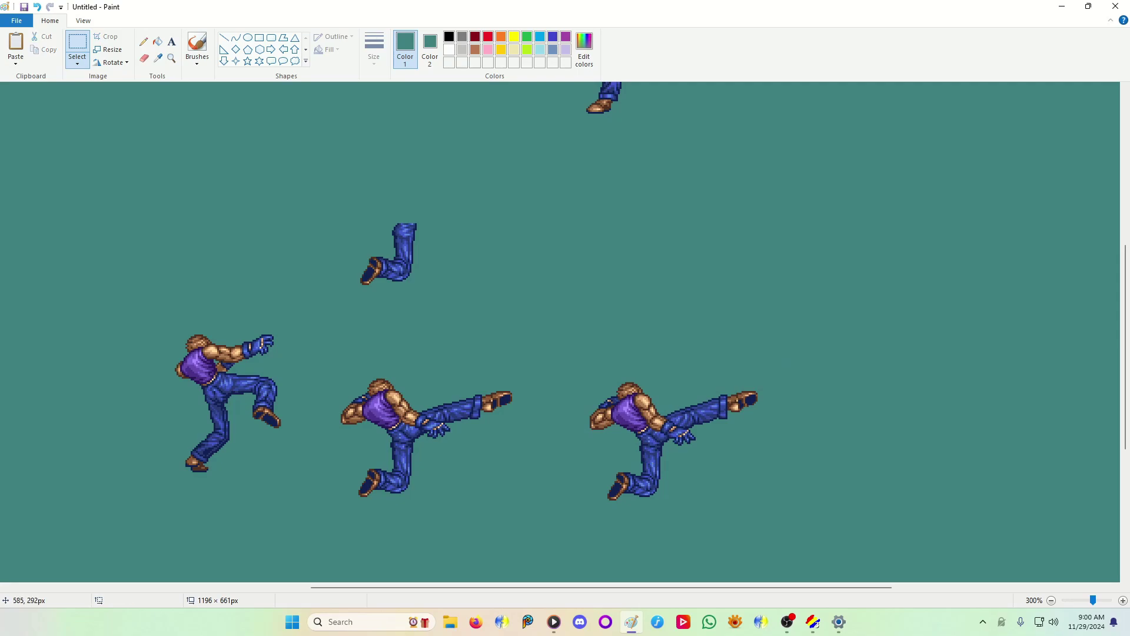
- Delete the spare bent leg and move the two assembled flying kicks up level with the knee-raise sprite
{"action": "left_click_drag", "start_coordinate": [340, 202], "coordinate": [459, 293]}
{"action": "key", "text": "Delete"}
{"action": "mouse_move", "coordinate": [334, 362]}
{"action": "left_mouse_down"}
{"action": "mouse_move", "coordinate": [754, 517]}
{"action": "mouse_move", "coordinate": [805, 516]}
{"action": "left_mouse_up"}
{"action": "left_click_drag", "start_coordinate": [618, 433], "coordinate": [597, 385]}
- Copy the three assembled kick sprites back to IDraw3 at zoom 2, place them above the original kick frames, and clear the selection
{"action": "mouse_move", "coordinate": [136, 309]}
{"action": "left_mouse_down"}
{"action": "mouse_move", "coordinate": [571, 446]}
{"action": "mouse_move", "coordinate": [777, 487]}
{"action": "left_mouse_up"}
{"action": "left_click", "coordinate": [813, 621]}
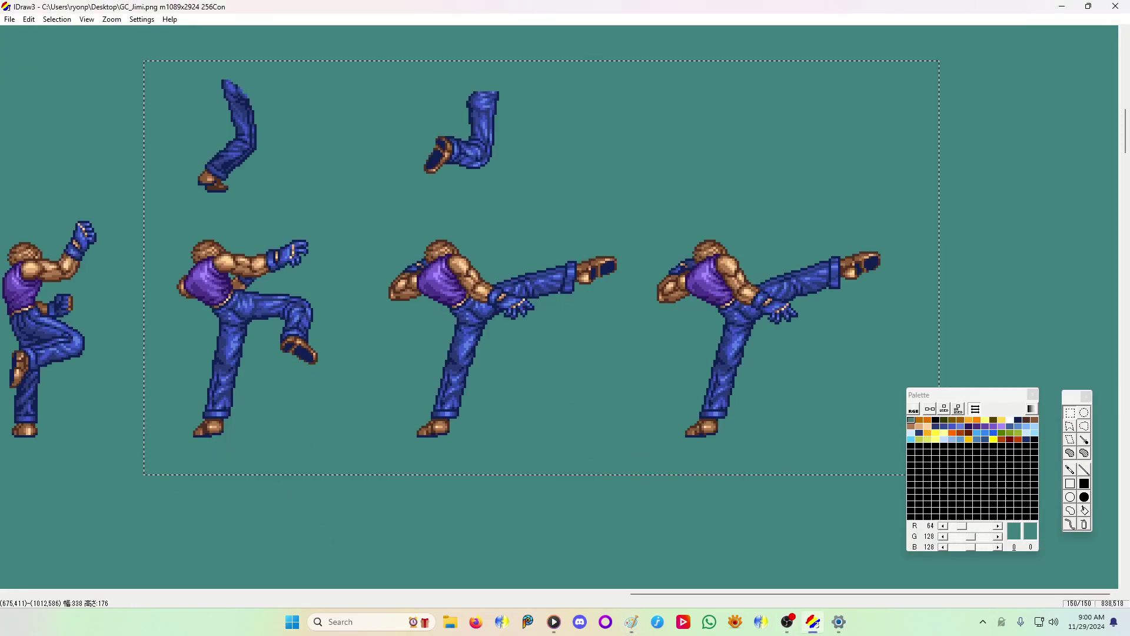
{"action": "left_click", "coordinate": [112, 20]}
{"action": "left_click", "coordinate": [121, 45]}
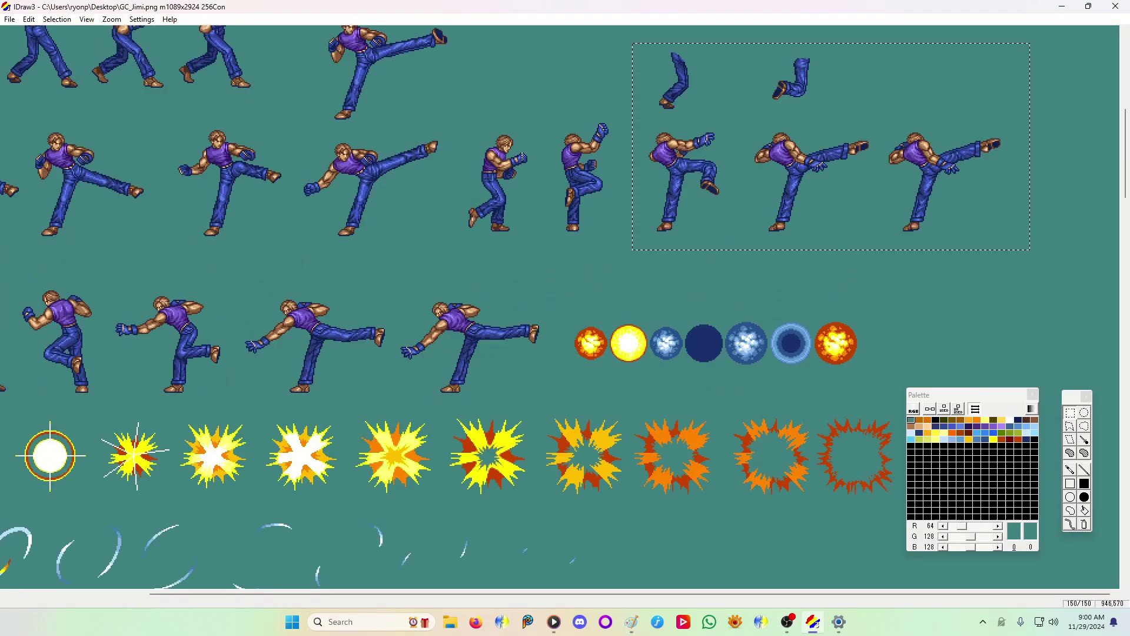
{"action": "left_click_drag", "start_coordinate": [1125, 159], "coordinate": [1125, 140]}
{"action": "key", "text": "ctrl+v"}
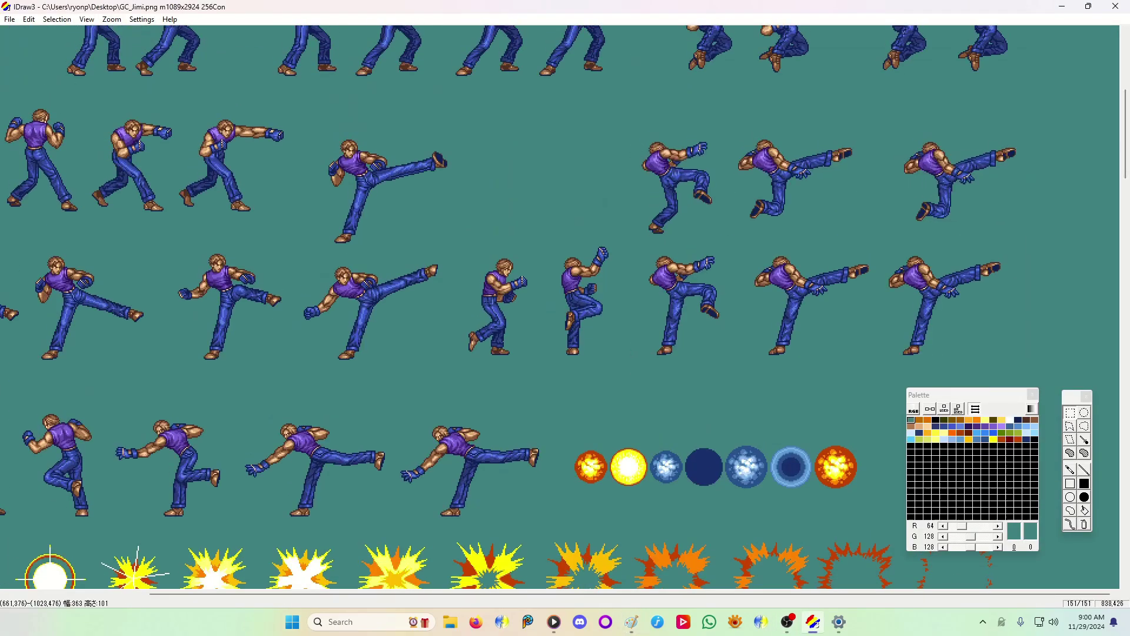
{"action": "left_click", "coordinate": [829, 185]}
{"action": "right_click", "coordinate": [823, 185]}
{"action": "left_click", "coordinate": [860, 192]}
{"action": "left_click", "coordinate": [1085, 469]}
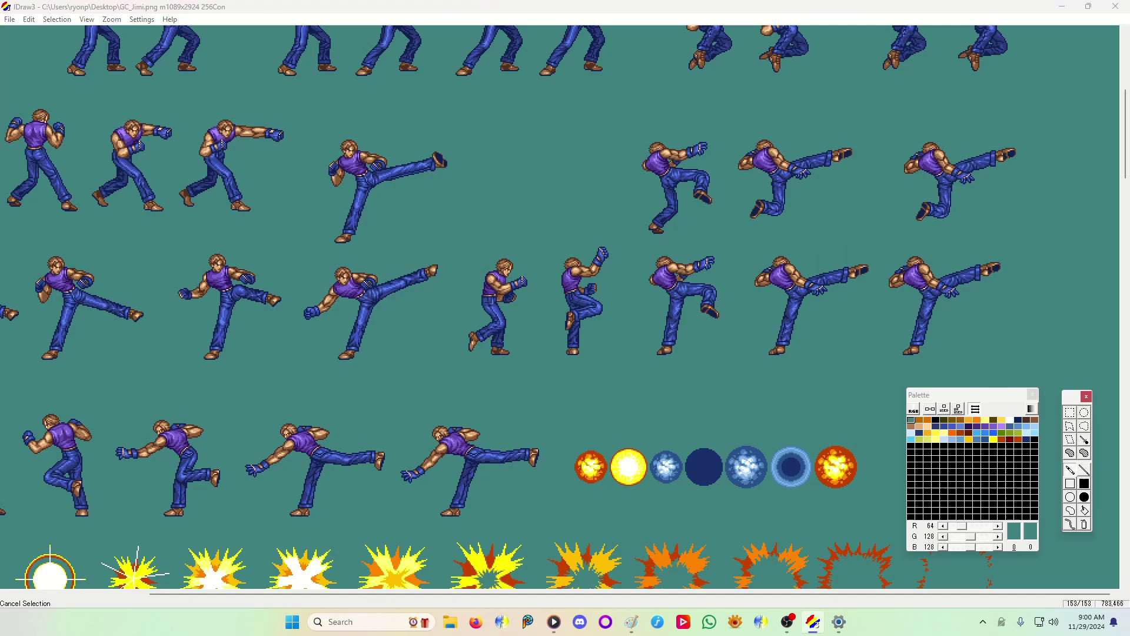
{"action": "left_click", "coordinate": [684, 186]}
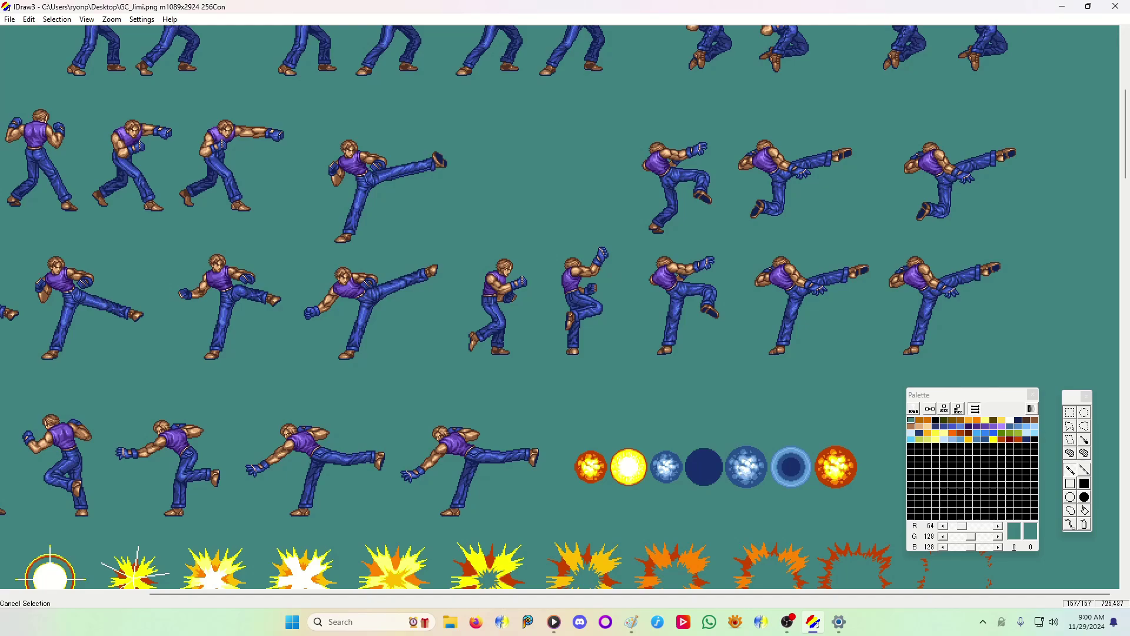
{"action": "scroll", "coordinate": [530, 307], "scroll_direction": "up", "scroll_amount": 5}
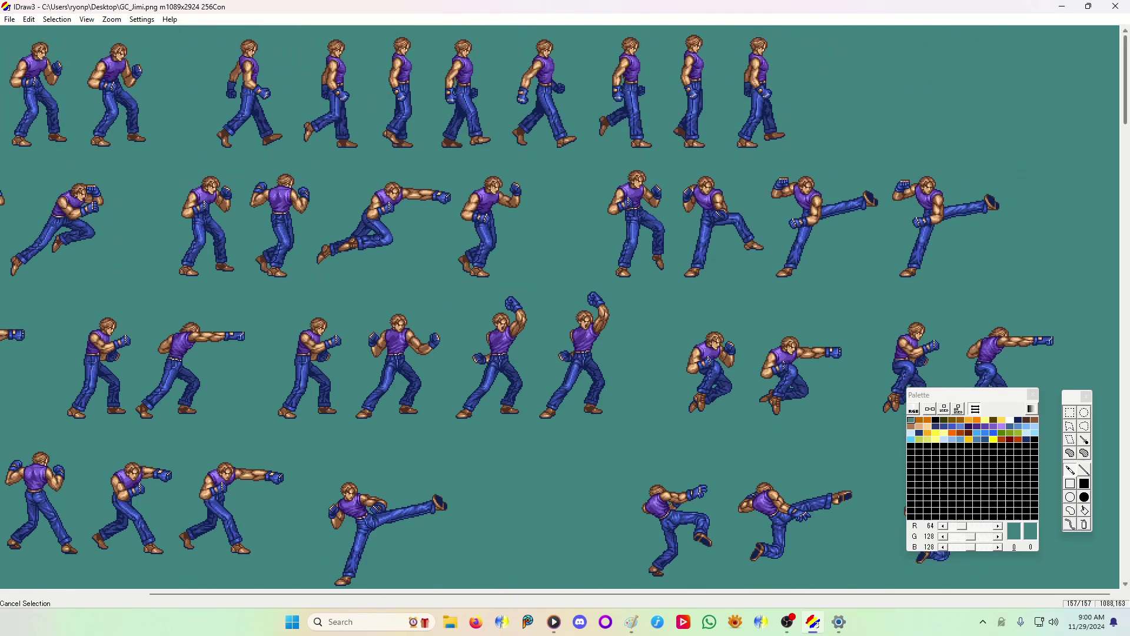
{"action": "scroll", "coordinate": [747, 283], "scroll_direction": "down", "scroll_amount": 4}
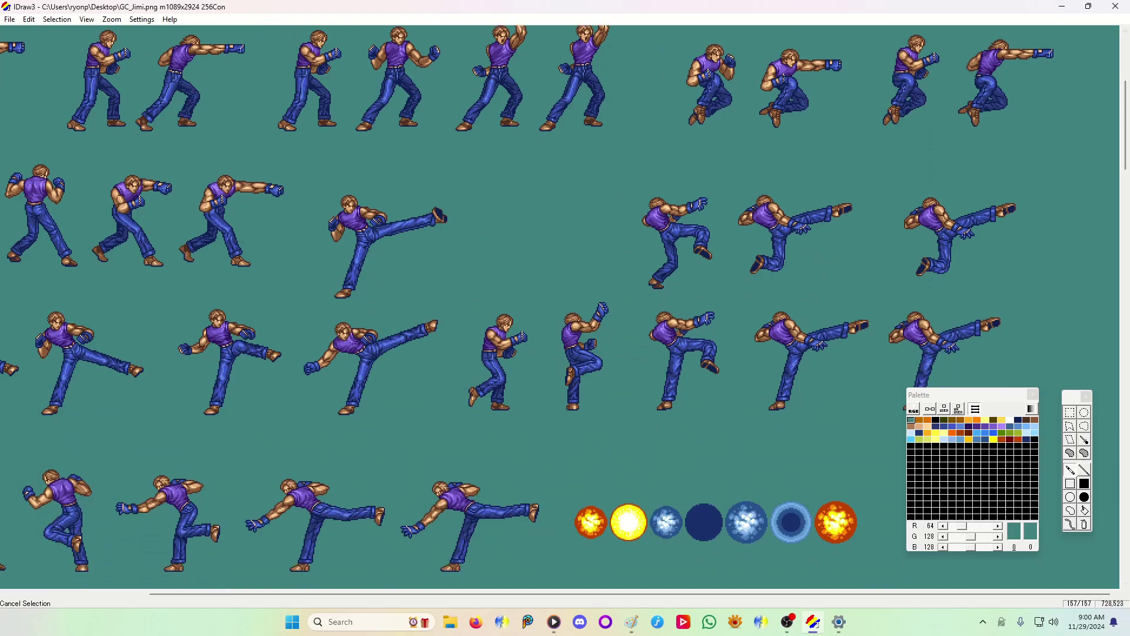
{"action": "mouse_move", "coordinate": [632, 622]}
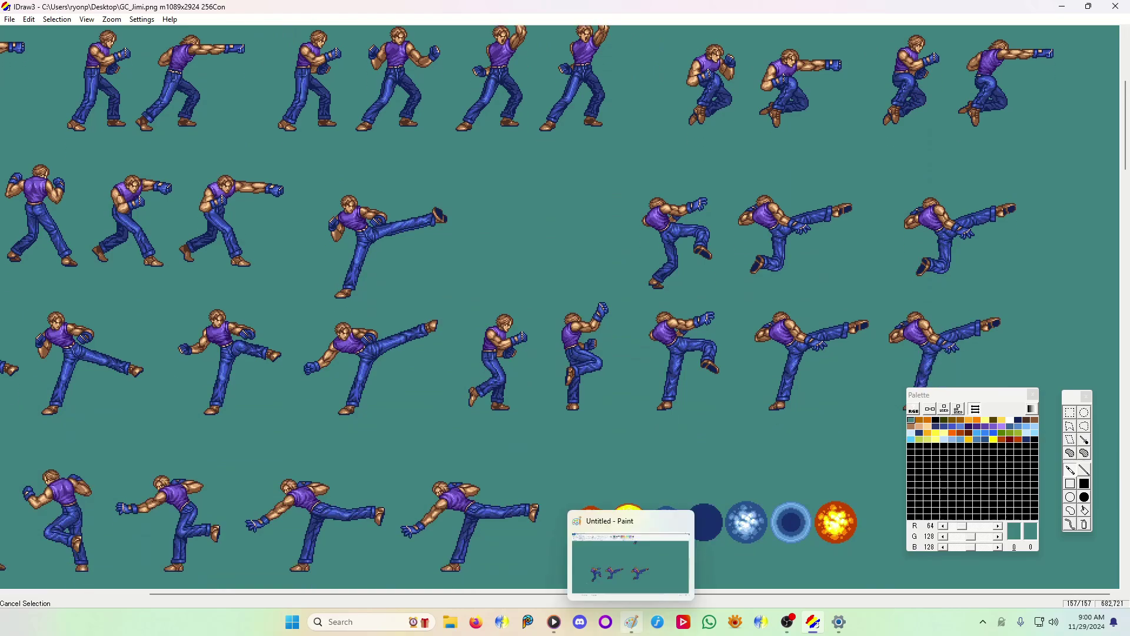
{"action": "left_click", "coordinate": [631, 621]}
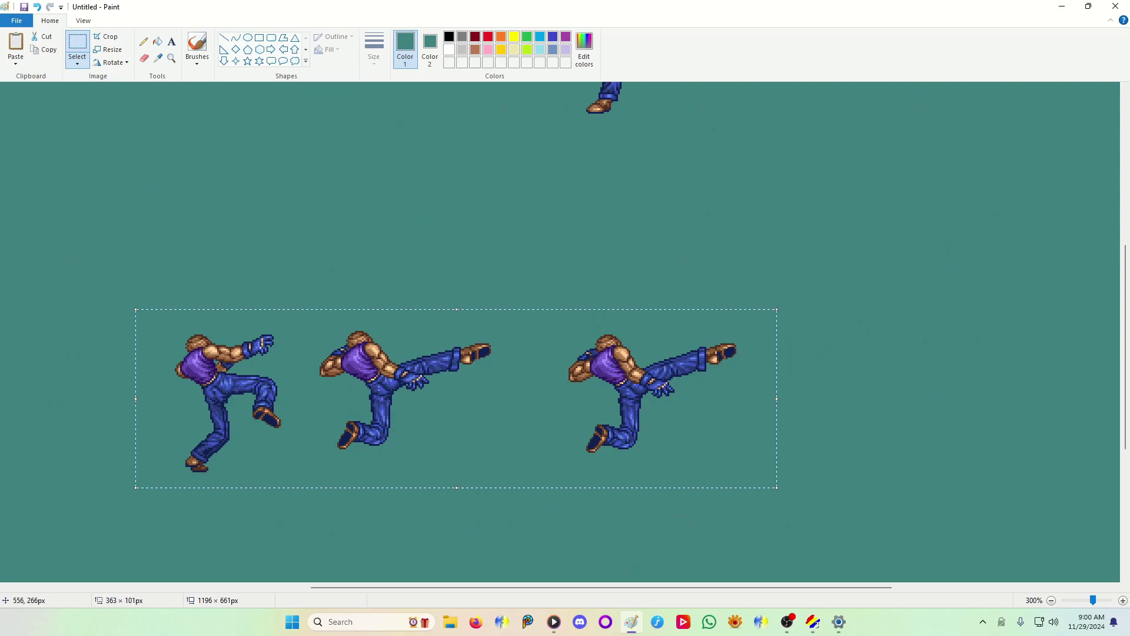
{"action": "left_click", "coordinate": [1062, 6]}
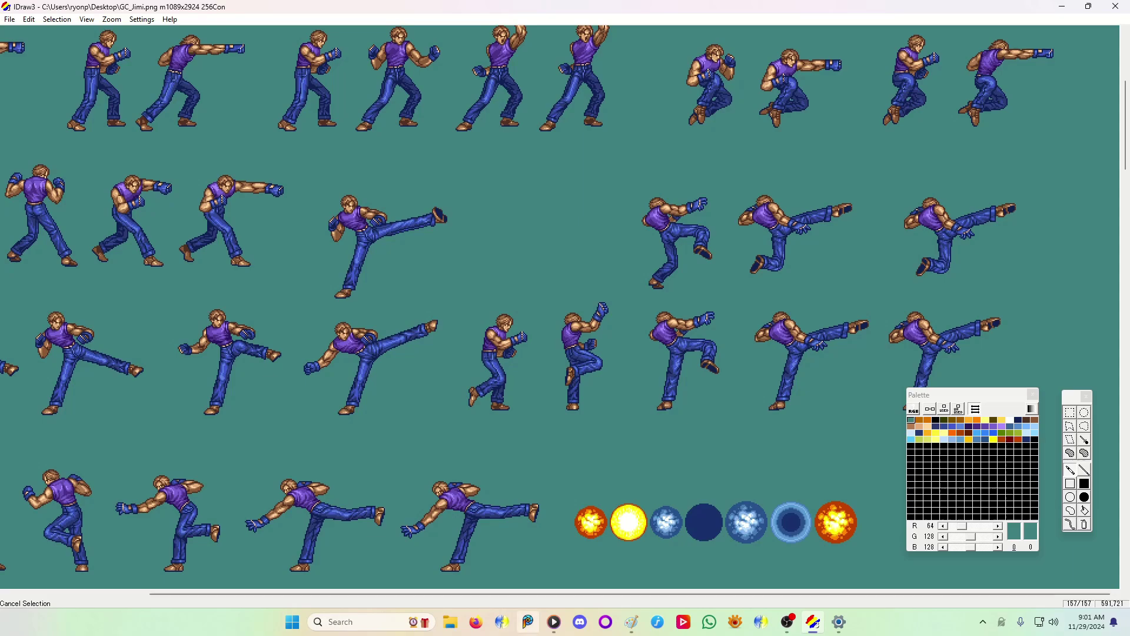
{"action": "left_click_drag", "start_coordinate": [532, 593], "coordinate": [531, 594]}
{"action": "scroll", "coordinate": [559, 306], "scroll_direction": "left", "scroll_amount": 3}
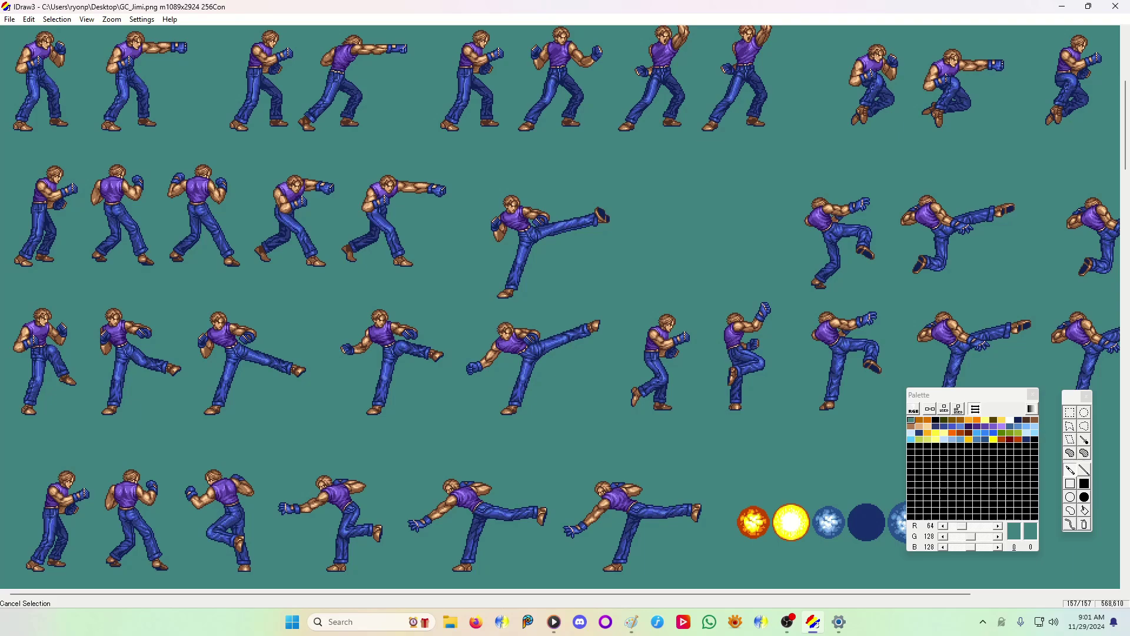
- Select the extended leg of the third kick in the third row, rotate it by -20 and set it back against the hip
{"action": "left_click", "coordinate": [1070, 413]}
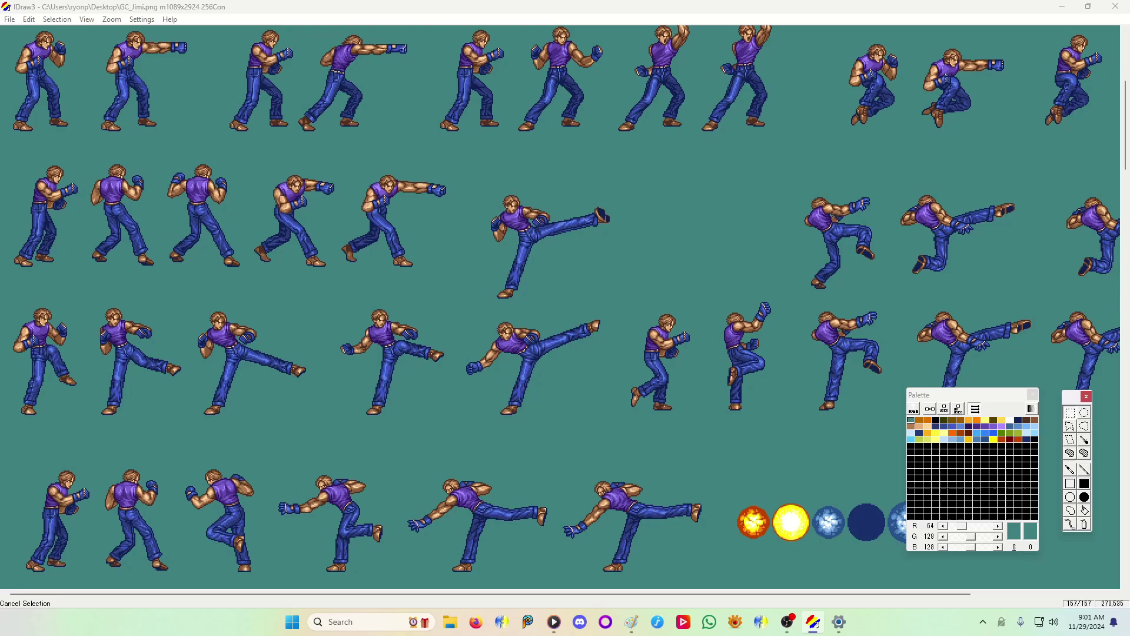
{"action": "left_click_drag", "start_coordinate": [314, 383], "coordinate": [241, 345]}
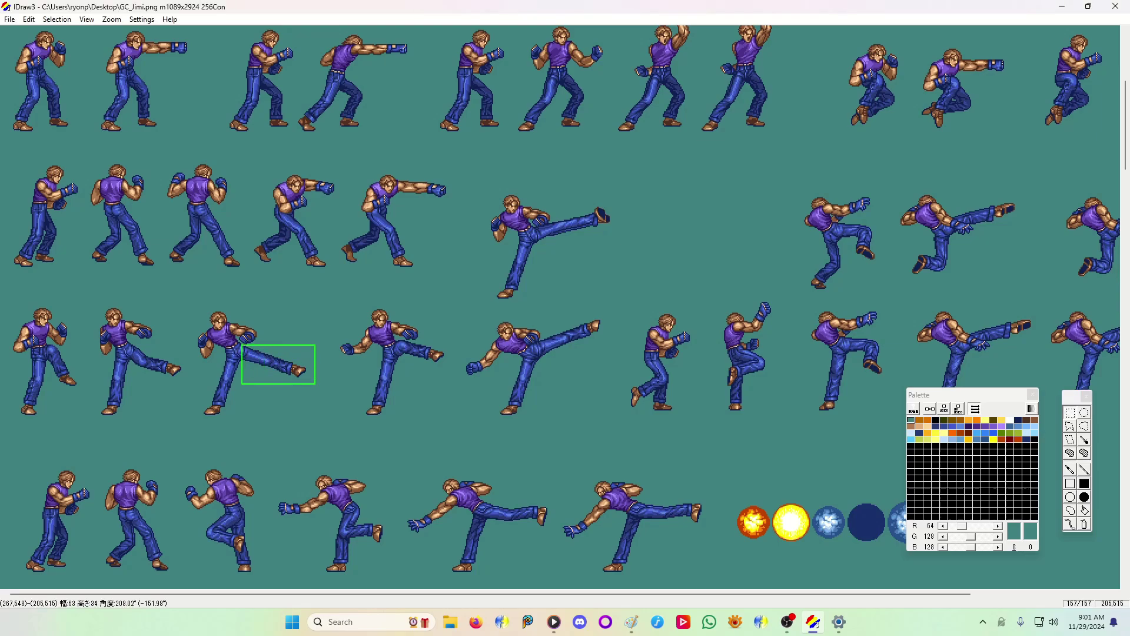
{"action": "right_click", "coordinate": [264, 355]}
{"action": "left_click", "coordinate": [299, 275]}
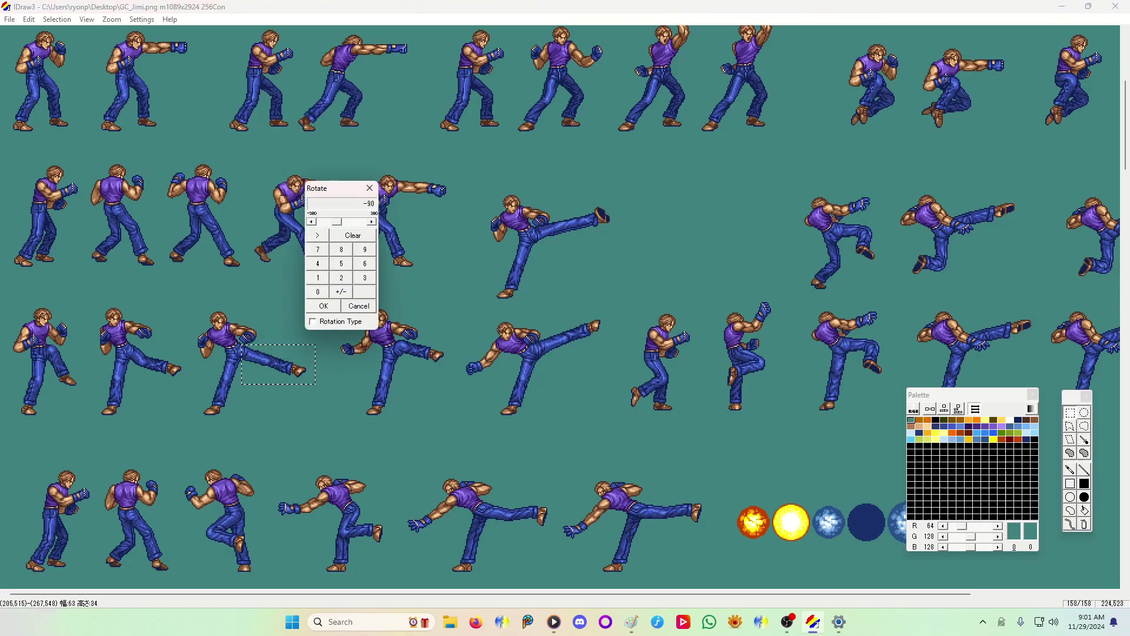
{"action": "type", "text": "-20"}
{"action": "key", "text": "Return"}
{"action": "left_click_drag", "start_coordinate": [284, 376], "coordinate": [279, 350]}
{"action": "left_click", "coordinate": [339, 382]}
- Move the rotated leg off the body into the empty space beside the sprite and clear the selection
{"action": "left_click", "coordinate": [111, 19]}
{"action": "left_click", "coordinate": [120, 58]}
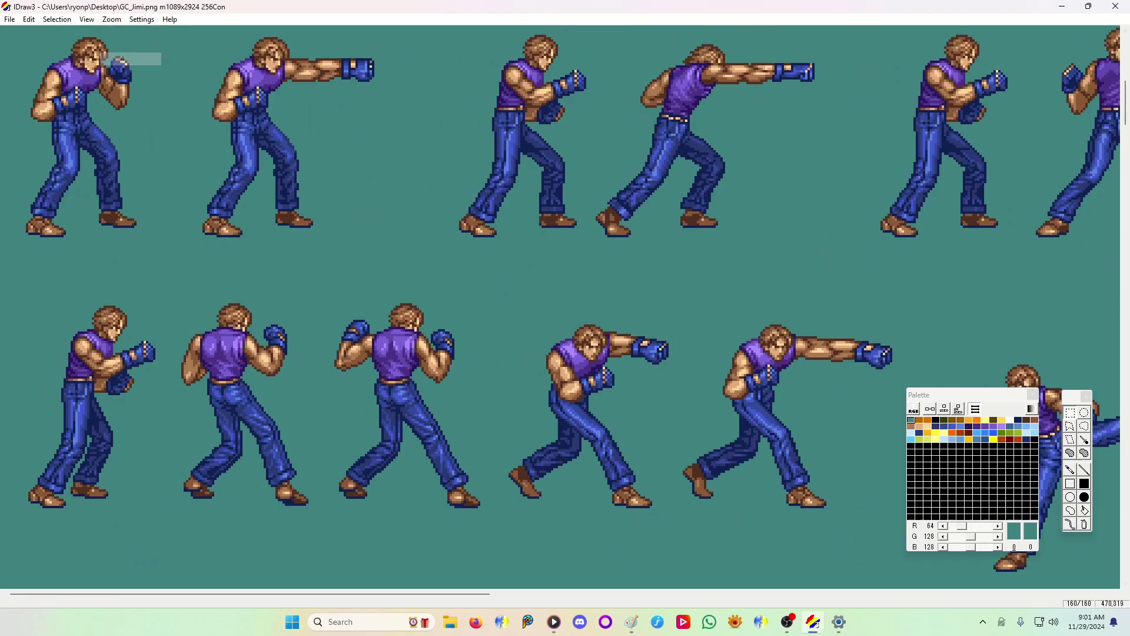
{"action": "scroll", "coordinate": [565, 306], "scroll_direction": "down", "scroll_amount": 5}
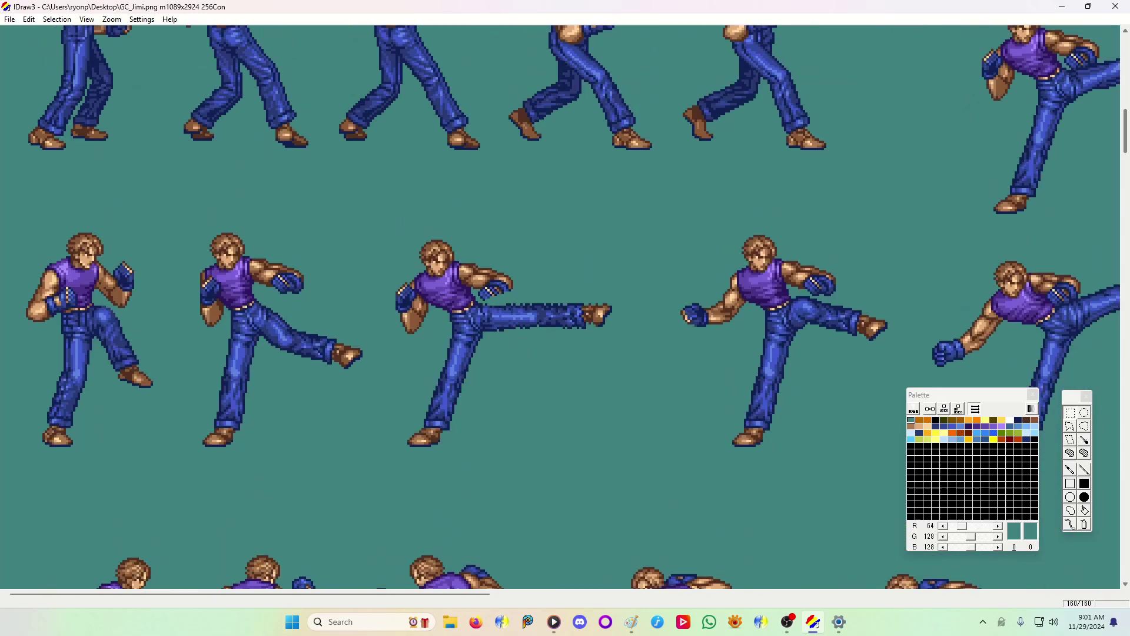
{"action": "left_click_drag", "start_coordinate": [548, 307], "coordinate": [582, 320]}
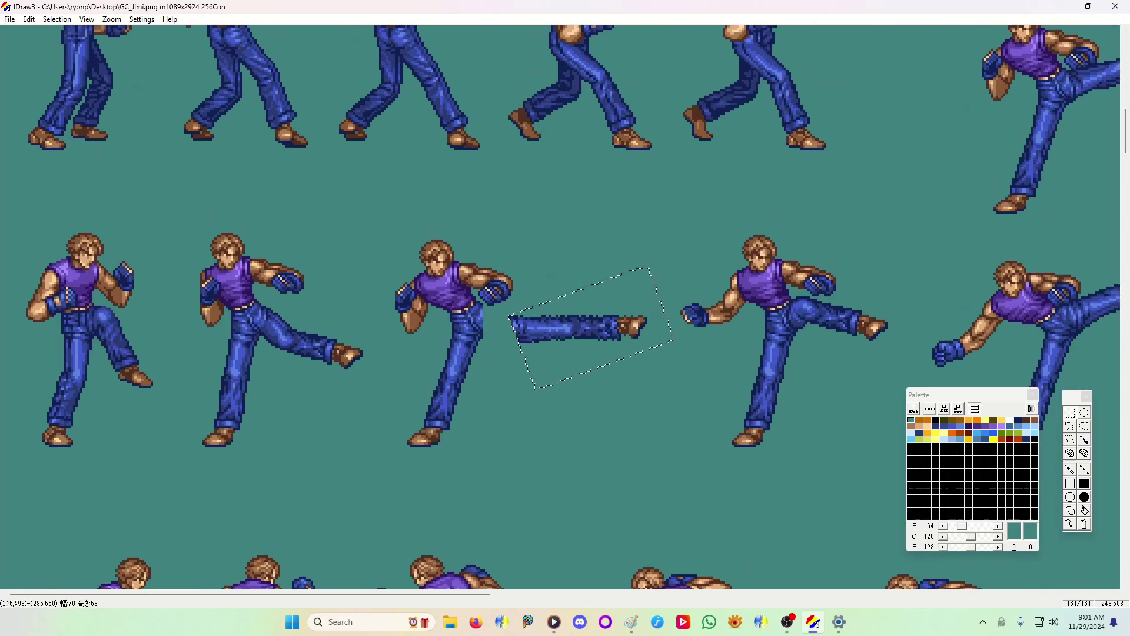
{"action": "right_click", "coordinate": [585, 229]}
{"action": "left_click", "coordinate": [624, 237]}
- Clean up the jagged trouser outline of the detached leg with straight lines in the dark navy outline colour
{"action": "left_click", "coordinate": [1070, 469]}
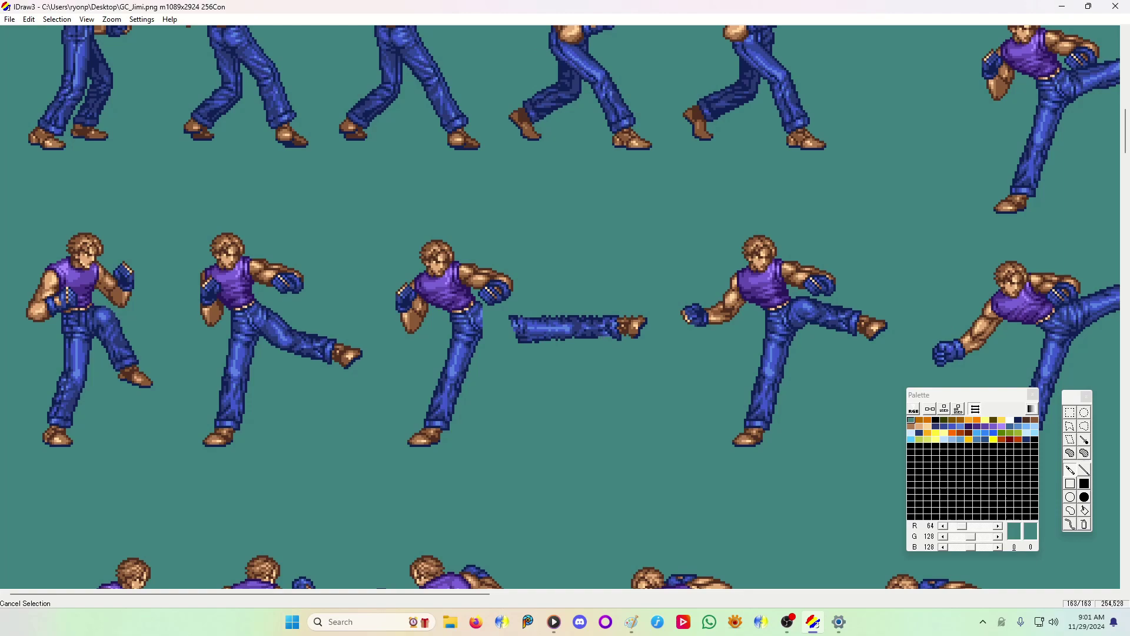
{"action": "key", "text": "ctrl+z"}
{"action": "right_click", "coordinate": [611, 337]}
{"action": "left_click_drag", "start_coordinate": [611, 337], "coordinate": [594, 337]}
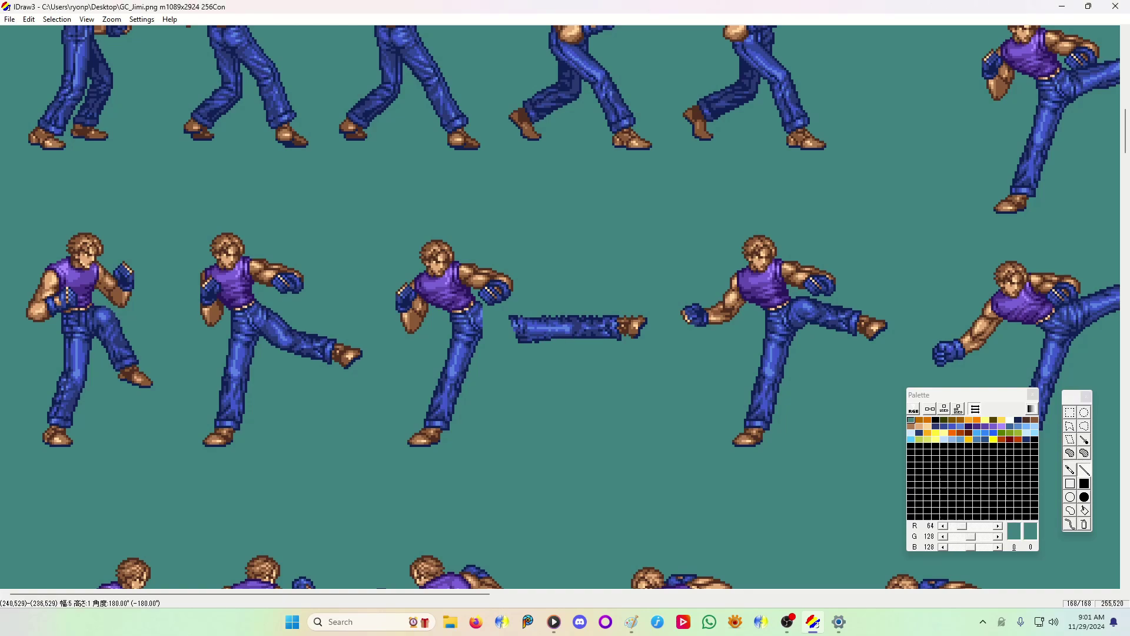
{"action": "right_click", "coordinate": [603, 318]}
{"action": "left_click_drag", "start_coordinate": [606, 316], "coordinate": [574, 316]}
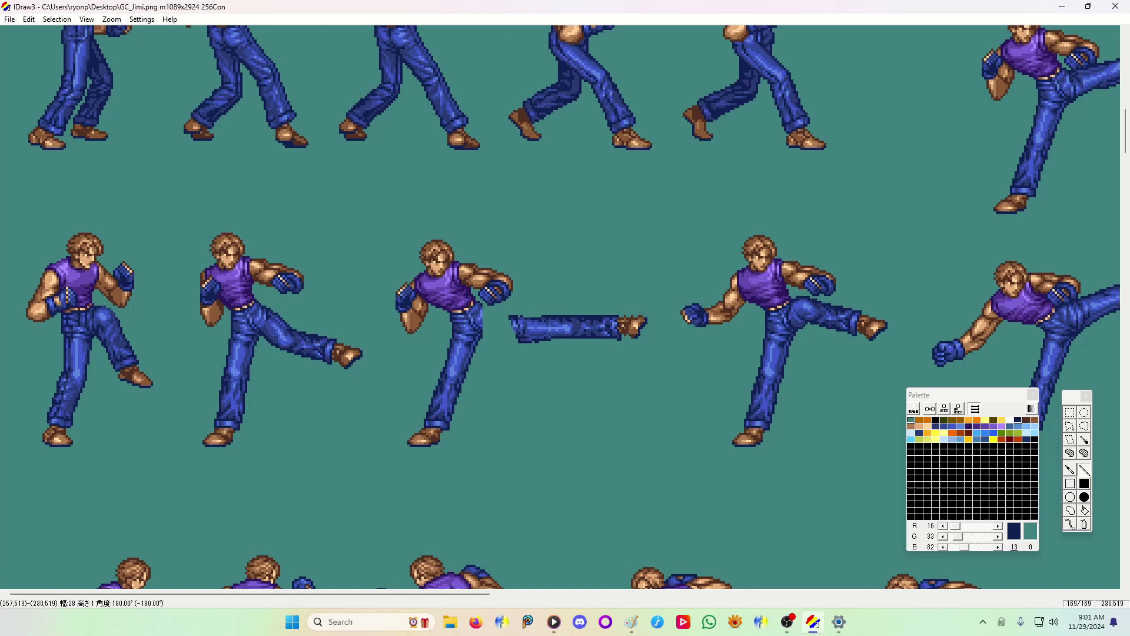
{"action": "mouse_move", "coordinate": [538, 341]}
{"action": "left_mouse_down"}
{"action": "mouse_move", "coordinate": [521, 342]}
{"action": "mouse_move", "coordinate": [520, 316]}
{"action": "left_mouse_up"}
{"action": "right_click", "coordinate": [519, 314]}
{"action": "right_click", "coordinate": [519, 317]}
- Retouch the detached leg's shoe in dark brown and touch up the trouser edges above it
{"action": "right_click", "coordinate": [629, 309]}
{"action": "left_click_drag", "start_coordinate": [625, 316], "coordinate": [640, 316]}
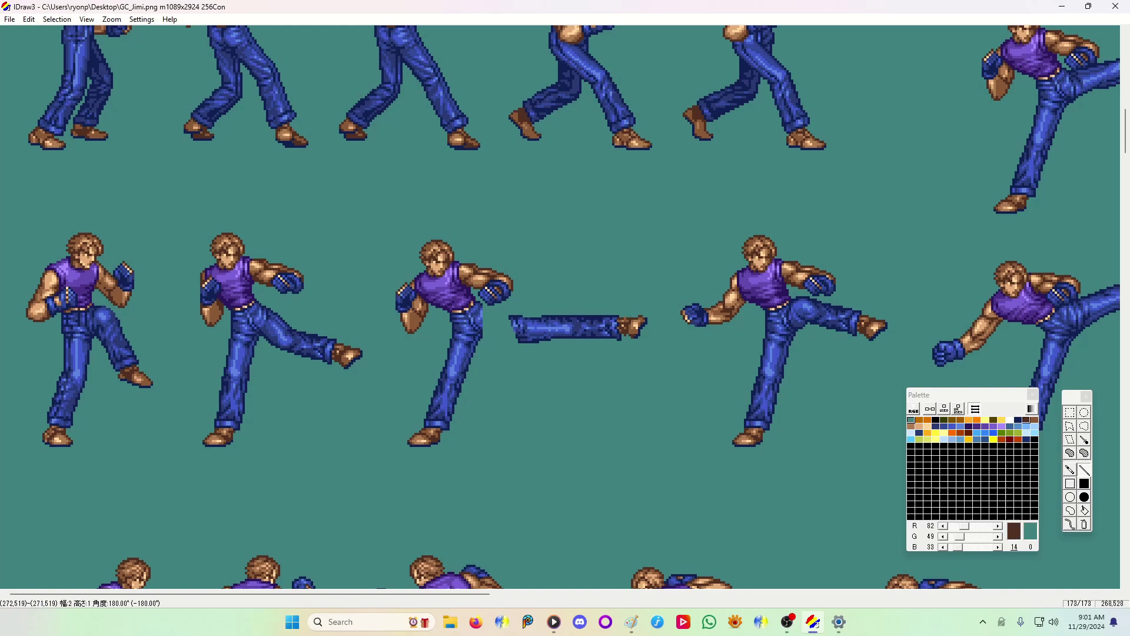
{"action": "left_click", "coordinate": [627, 321]}
{"action": "left_click_drag", "start_coordinate": [595, 316], "coordinate": [560, 316]}
{"action": "left_click", "coordinate": [564, 301]}
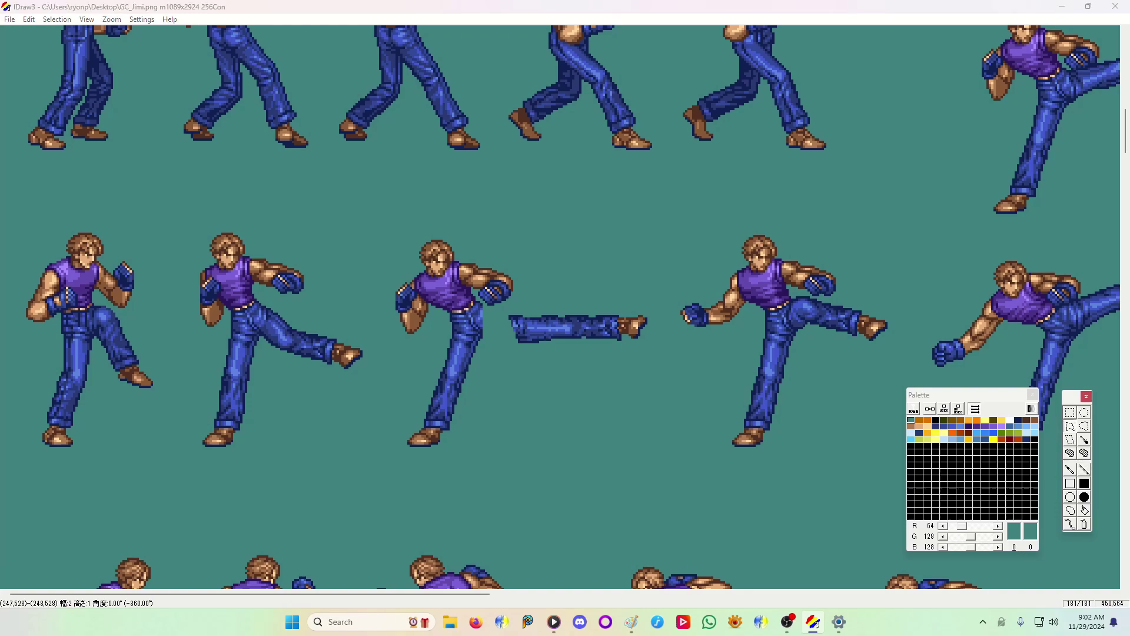
- Outline the cleaned leg with a polygon selection, move it back onto the third kick's hip and clear the selection
{"action": "mouse_move", "coordinate": [524, 357]}
{"action": "left_mouse_down"}
{"action": "mouse_move", "coordinate": [510, 316]}
{"action": "mouse_move", "coordinate": [608, 307]}
{"action": "mouse_move", "coordinate": [663, 316]}
{"action": "mouse_move", "coordinate": [550, 461]}
{"action": "mouse_move", "coordinate": [729, 304]}
{"action": "mouse_move", "coordinate": [671, 368]}
{"action": "mouse_move", "coordinate": [633, 375]}
{"action": "left_mouse_up"}
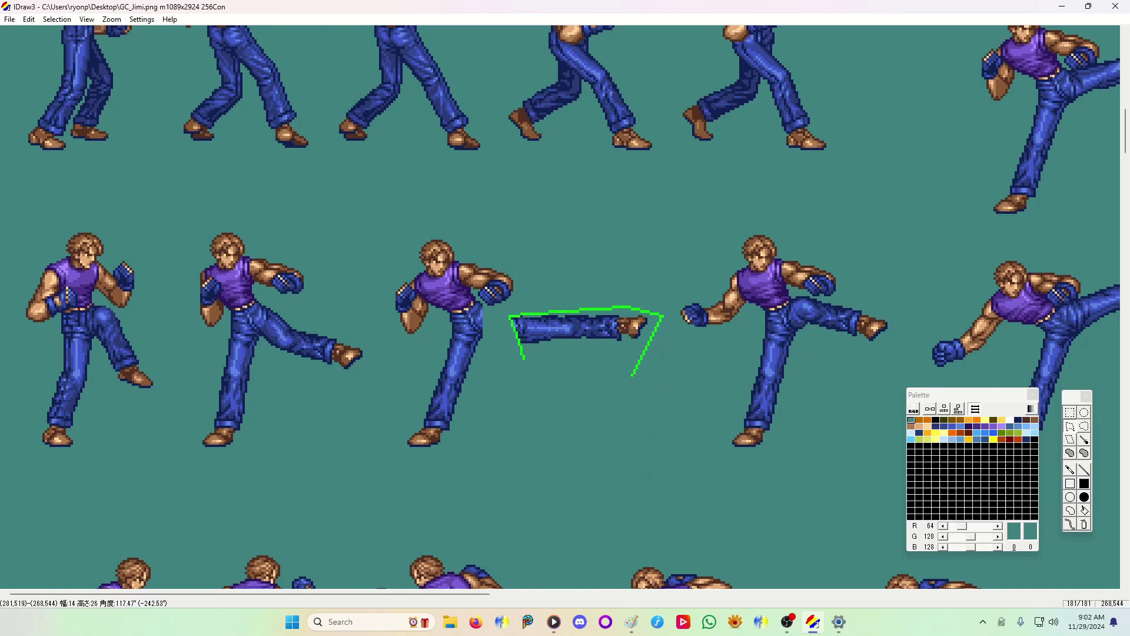
{"action": "left_click", "coordinate": [633, 375]}
{"action": "left_click", "coordinate": [524, 358]}
{"action": "mouse_move", "coordinate": [580, 326]}
{"action": "left_mouse_down"}
{"action": "mouse_move", "coordinate": [520, 326]}
{"action": "mouse_move", "coordinate": [507, 308]}
{"action": "mouse_move", "coordinate": [577, 338]}
{"action": "mouse_move", "coordinate": [554, 318]}
{"action": "left_mouse_up"}
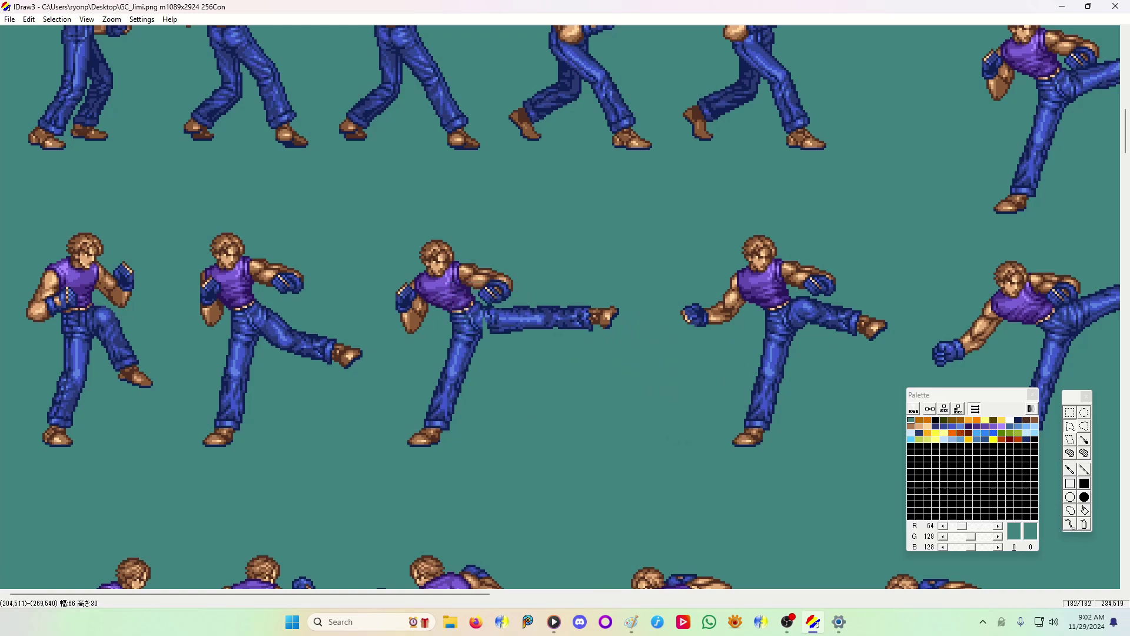
{"action": "right_click", "coordinate": [543, 252]}
{"action": "left_click", "coordinate": [588, 258]}
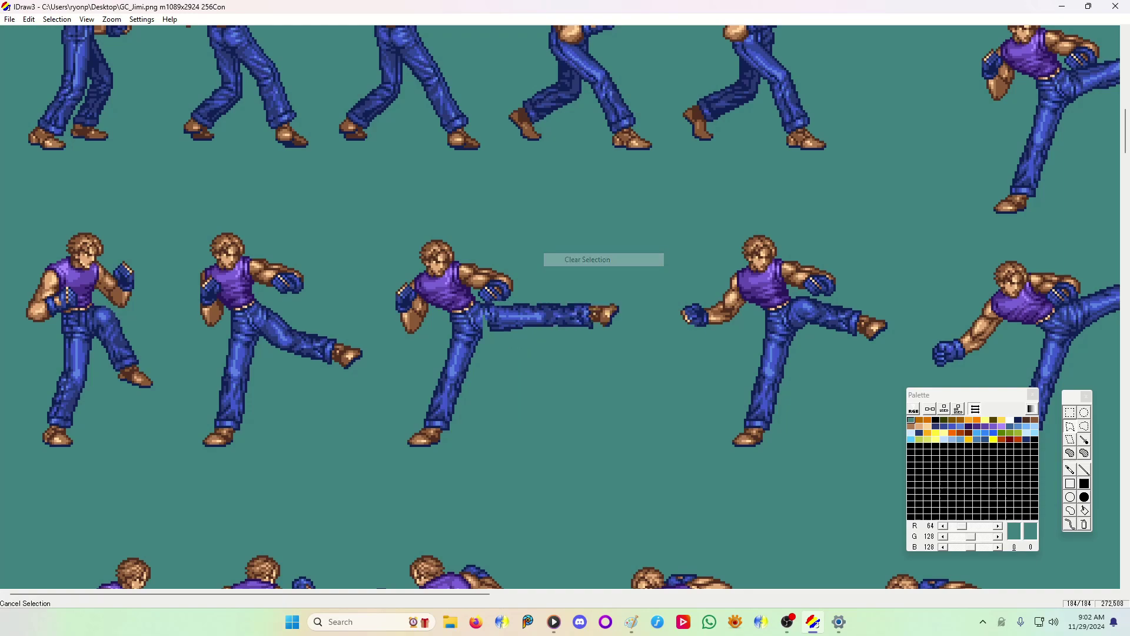
- Paint over the seam between hip and leg on the third kick pixel by pixel, using blues sampled from the trousers
{"action": "left_click", "coordinate": [1070, 470]}
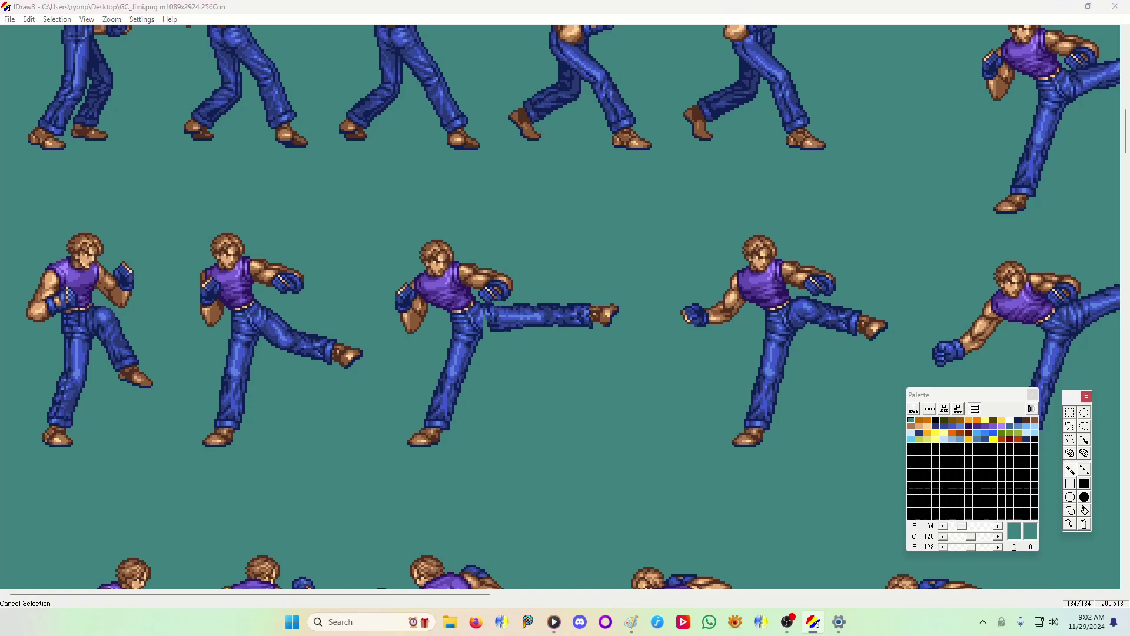
{"action": "right_click", "coordinate": [491, 309]}
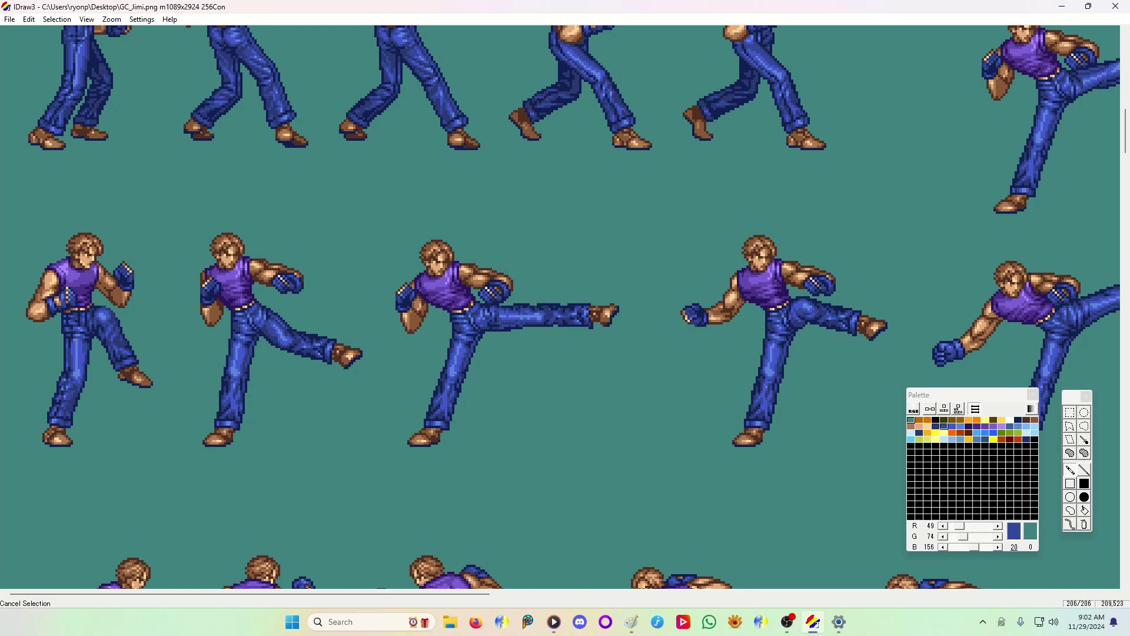
{"action": "right_click", "coordinate": [494, 328]}
{"action": "right_click", "coordinate": [493, 325]}
{"action": "right_click", "coordinate": [491, 328]}
{"action": "left_click", "coordinate": [112, 19]}
{"action": "left_click", "coordinate": [113, 33]}
{"action": "key", "text": "2"}
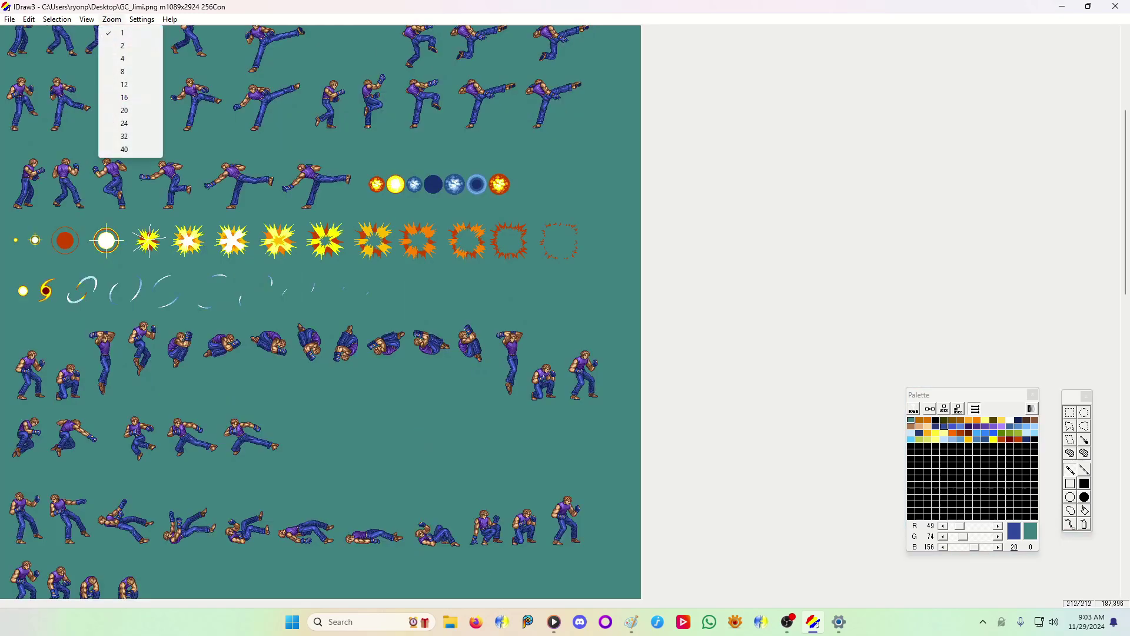